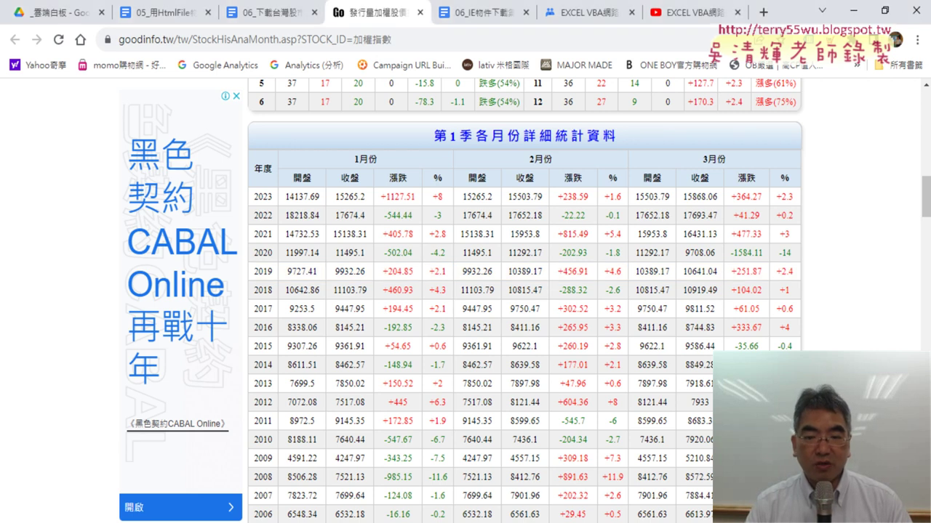
Step: Bring up the VBA editor over the workbook, scrolled to Sub 下載加權指數第一季01
key(alt+Tab)
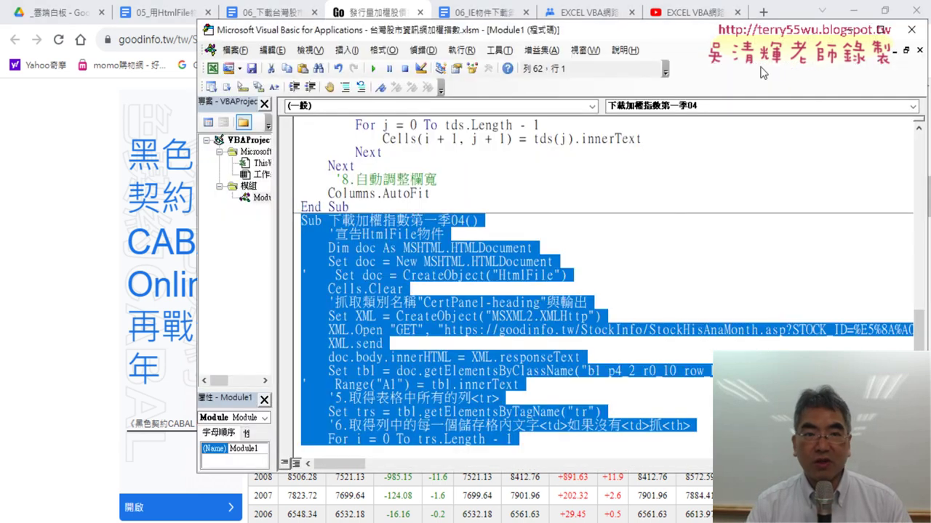
click(853, 11)
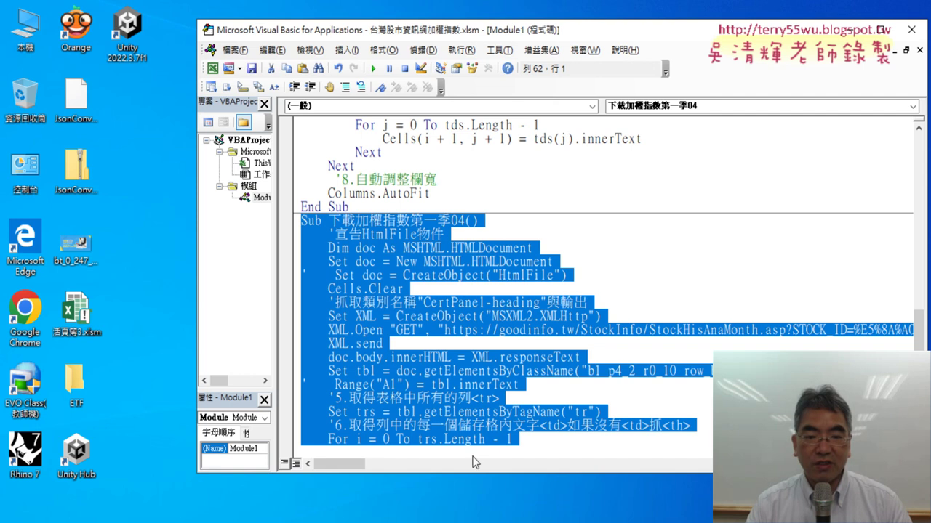
key(alt+F11)
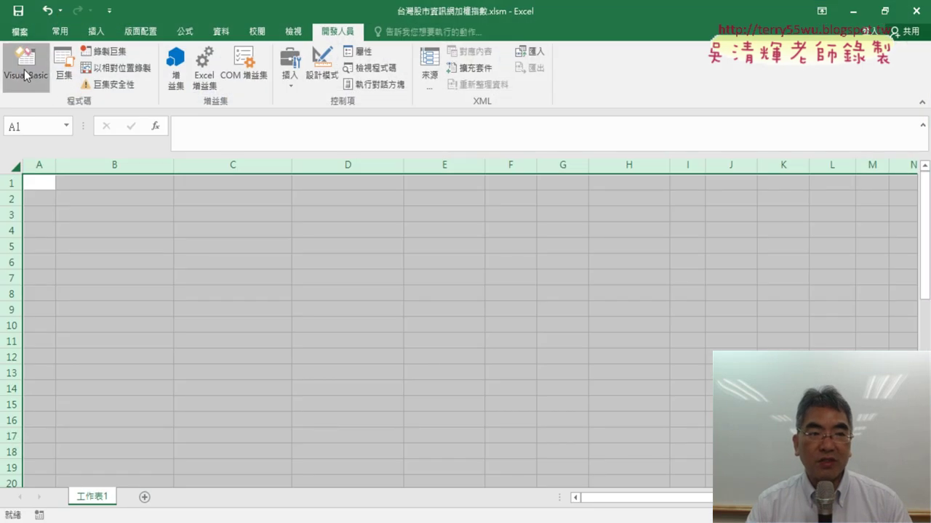
click(26, 64)
scroll(357, 230, up, 9)
scroll(446, 275, up, 9)
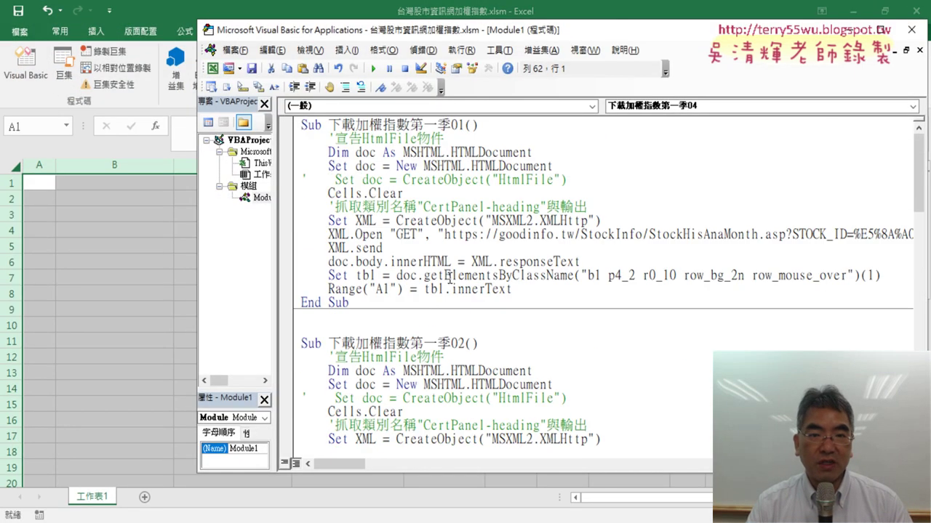
Step: Run 下載加權指數第一季01 so column A fills with goodinfo text (年度, 月份, 開盤, 收盤…)
click(457, 207)
drag(520, 289, 407, 291)
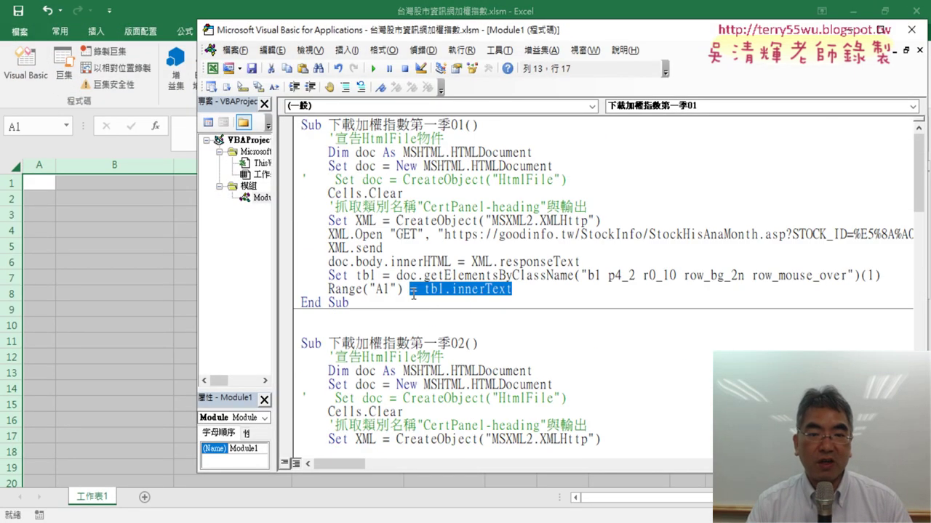
drag(464, 125, 452, 126)
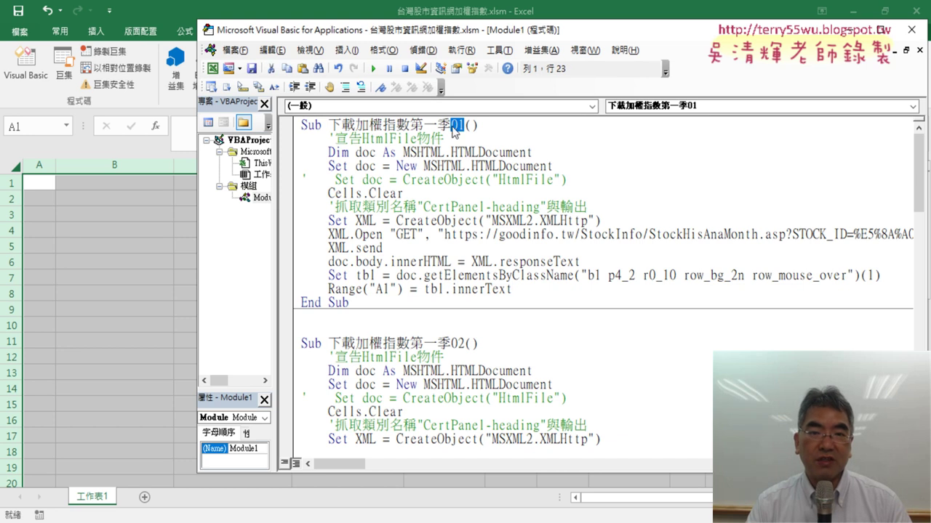
click(465, 345)
drag(451, 207, 405, 193)
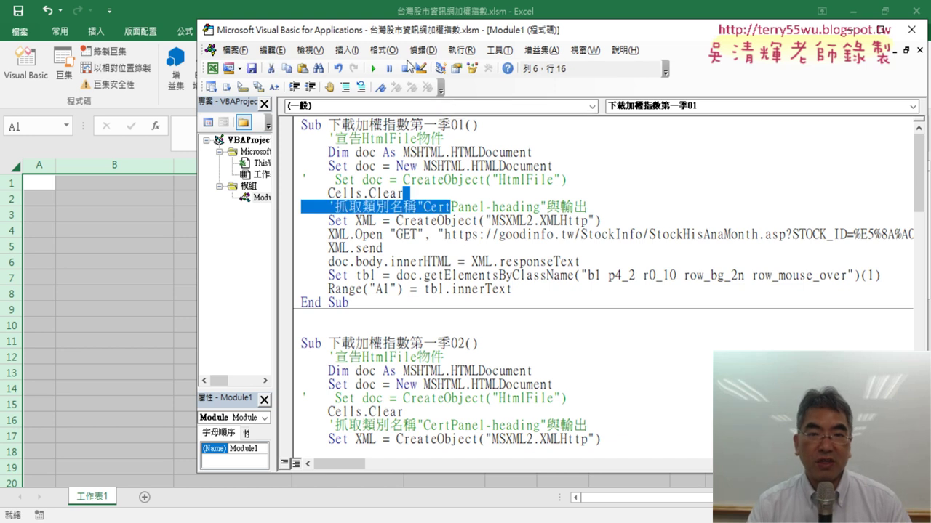
click(373, 69)
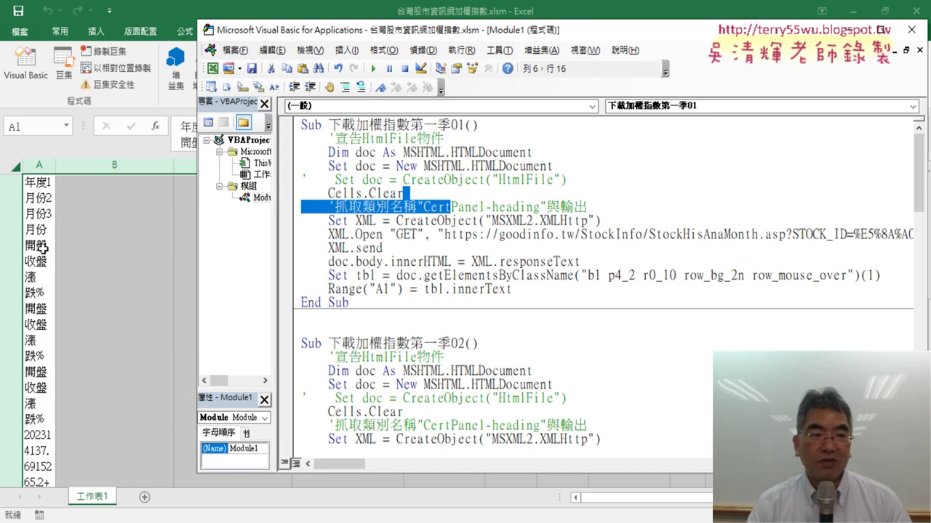
scroll(489, 336, down, 3)
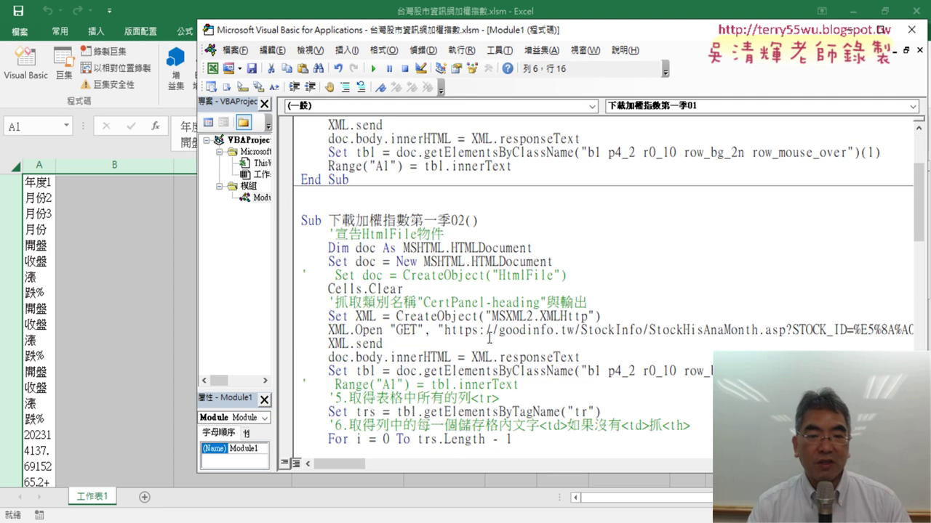
scroll(460, 302, down, 3)
click(444, 248)
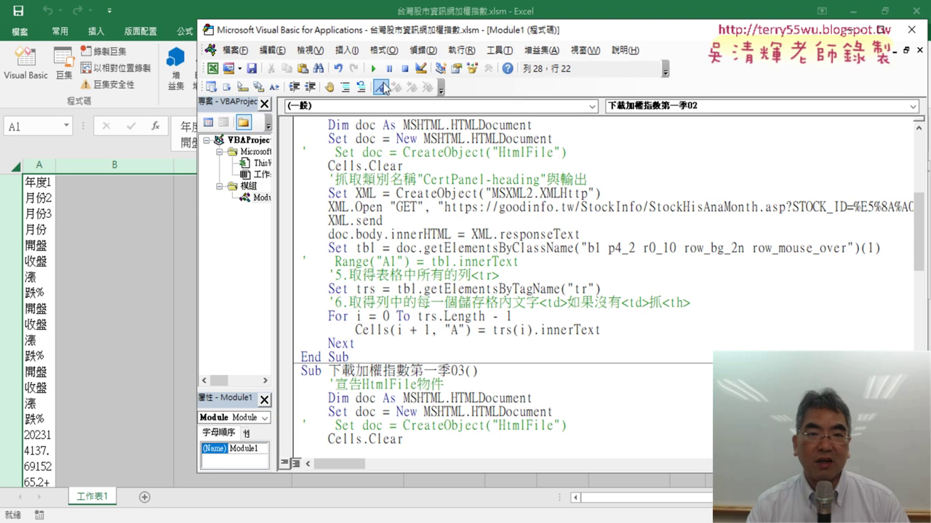
Step: Run Sub 第一季02, then 第一季03, splitting rows into columns with years in A
click(373, 68)
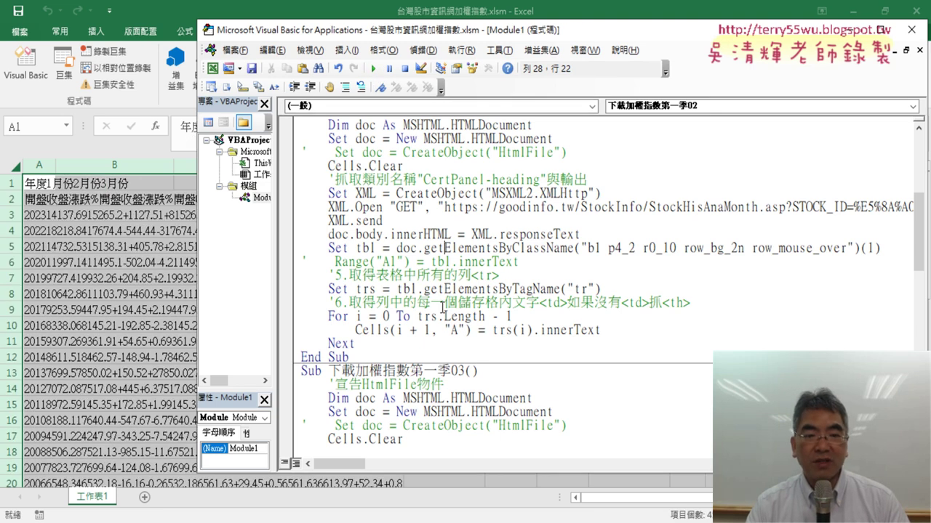
scroll(442, 309, down, 5)
click(436, 286)
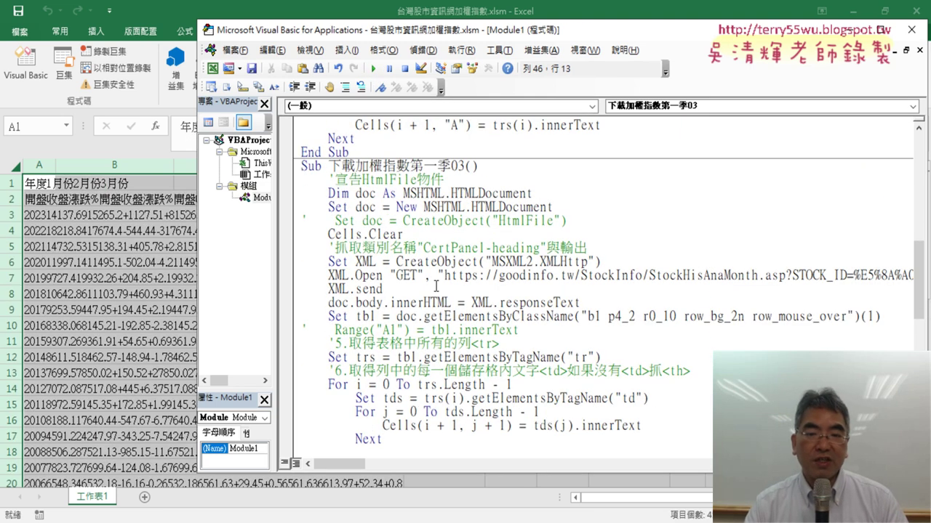
drag(635, 399, 622, 399)
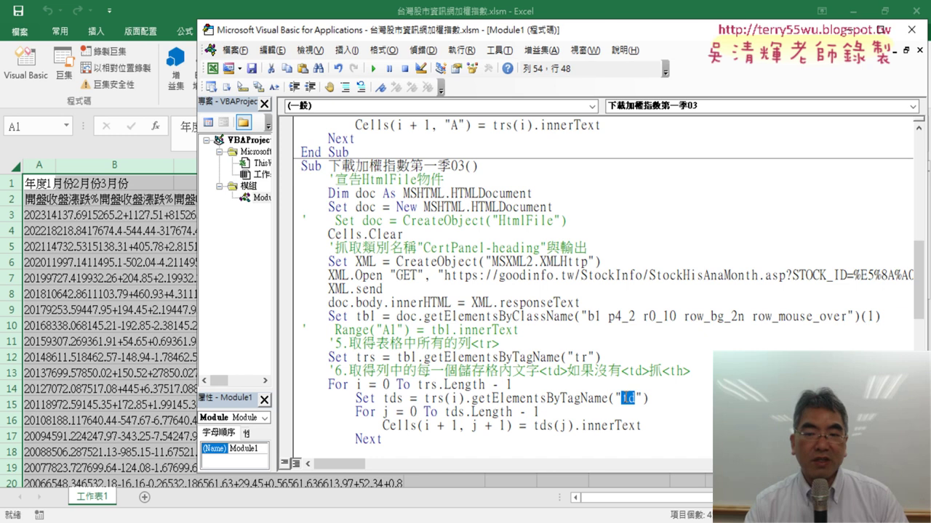
click(480, 317)
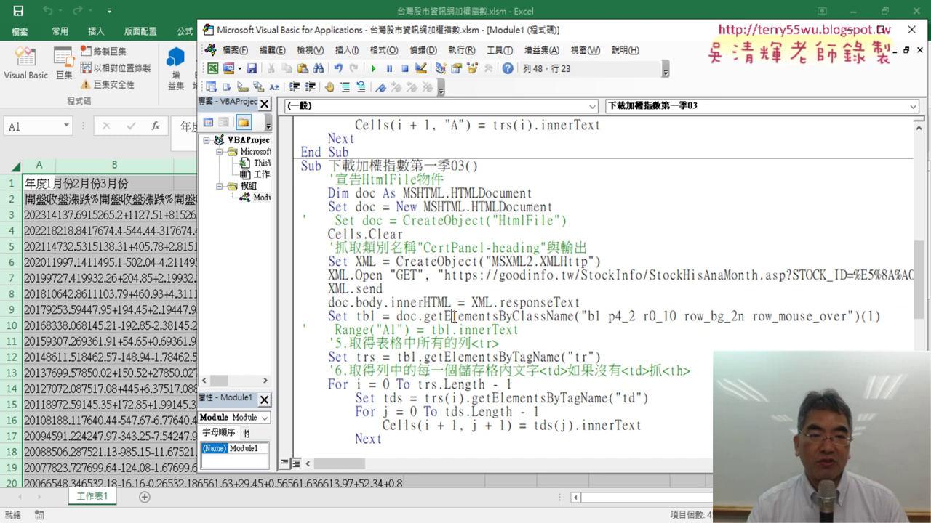
click(377, 73)
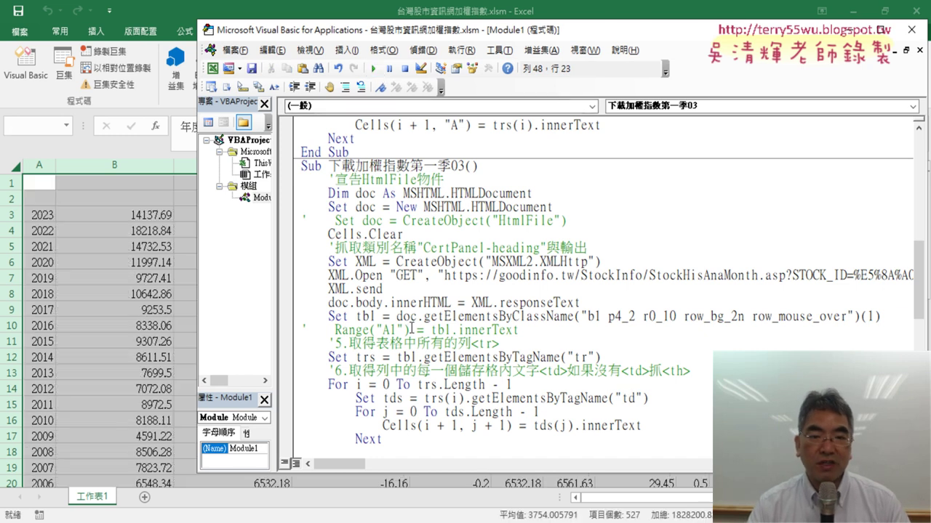
drag(464, 166, 451, 166)
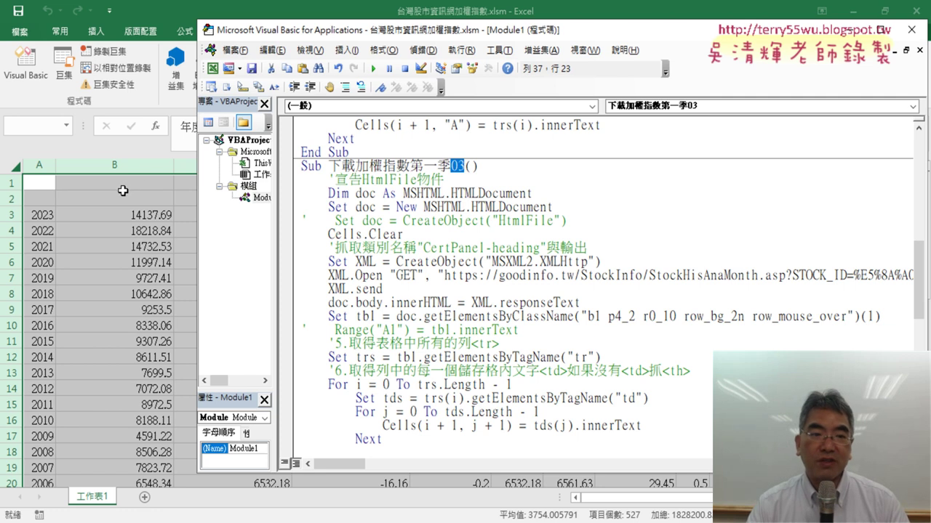
scroll(616, 372, down, 3)
scroll(617, 372, down, 2)
Step: Run Sub 第一季04, adding header rows (年度, 10月份, 開盤, 收盤, 漲跌, %), and view the sheet
scroll(618, 369, down, 3)
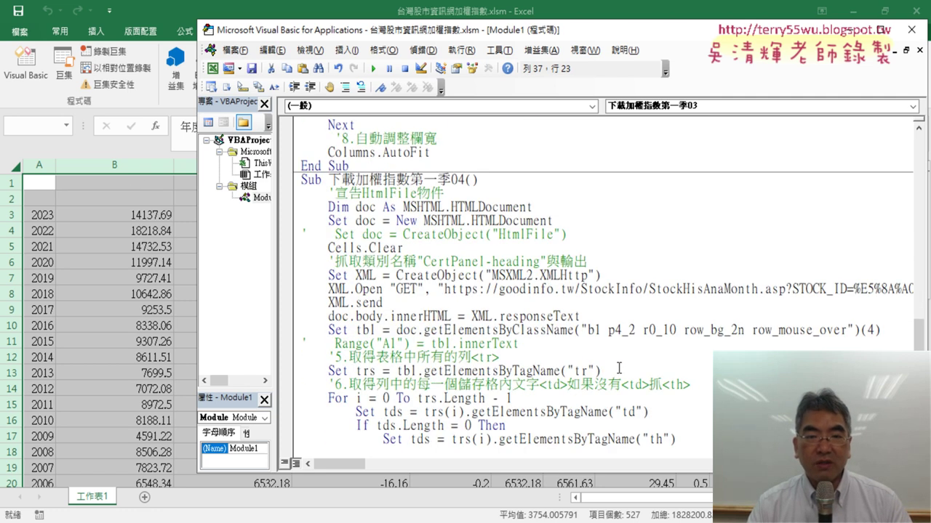
scroll(500, 245, down, 1)
scroll(486, 251, down, 3)
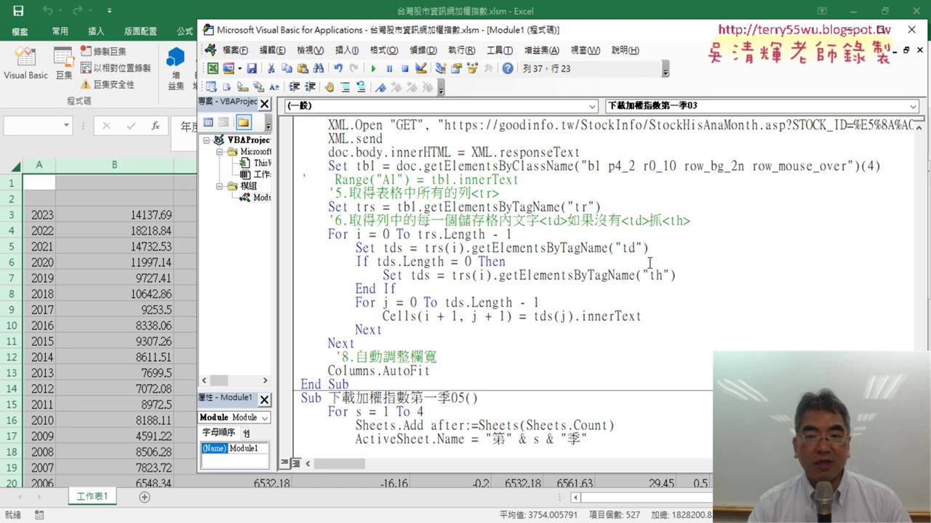
drag(376, 262, 472, 262)
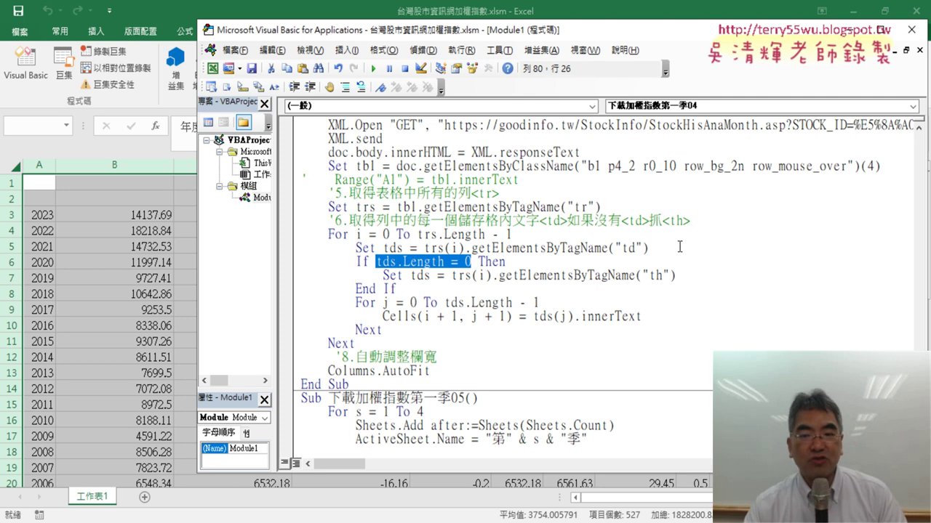
double_click(656, 276)
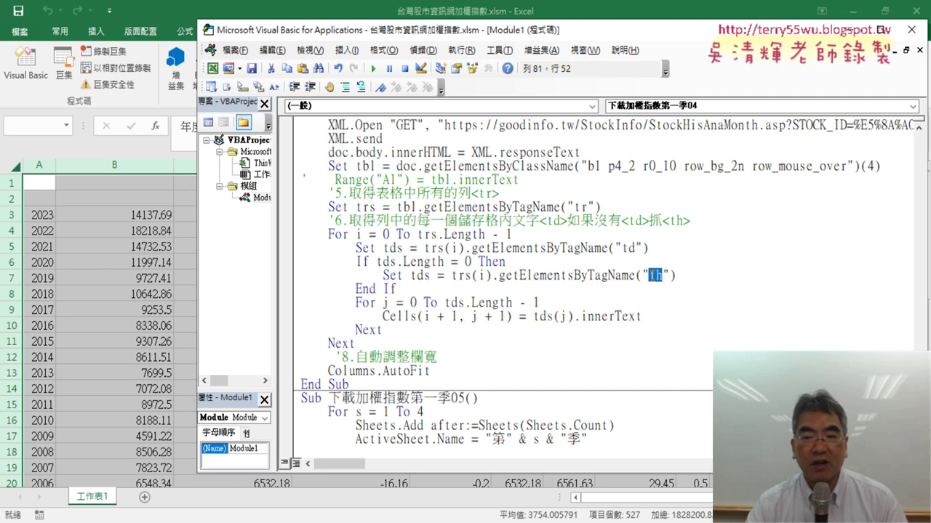
click(579, 277)
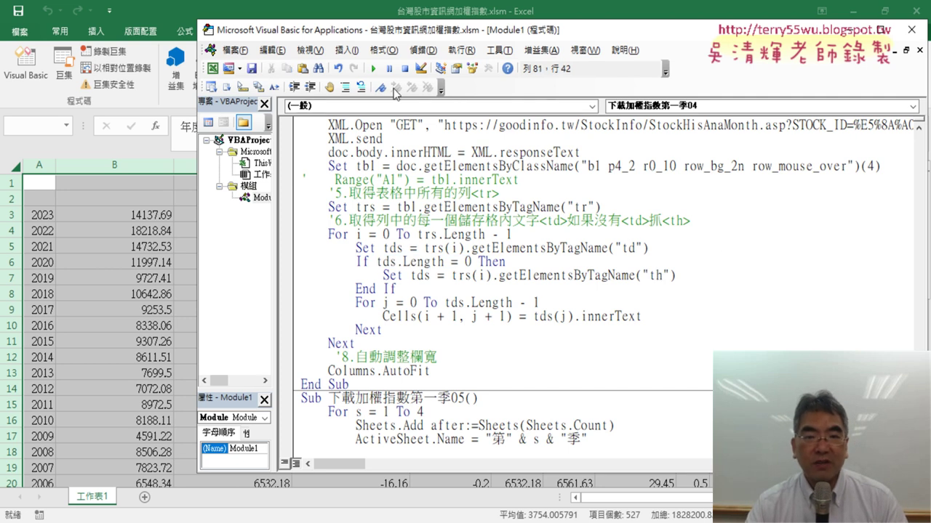
click(373, 69)
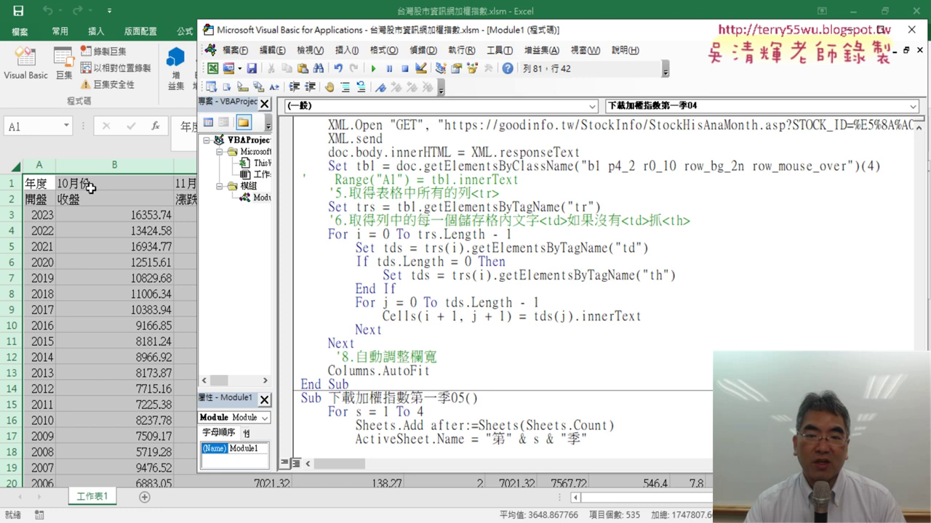
scroll(440, 273, up, 4)
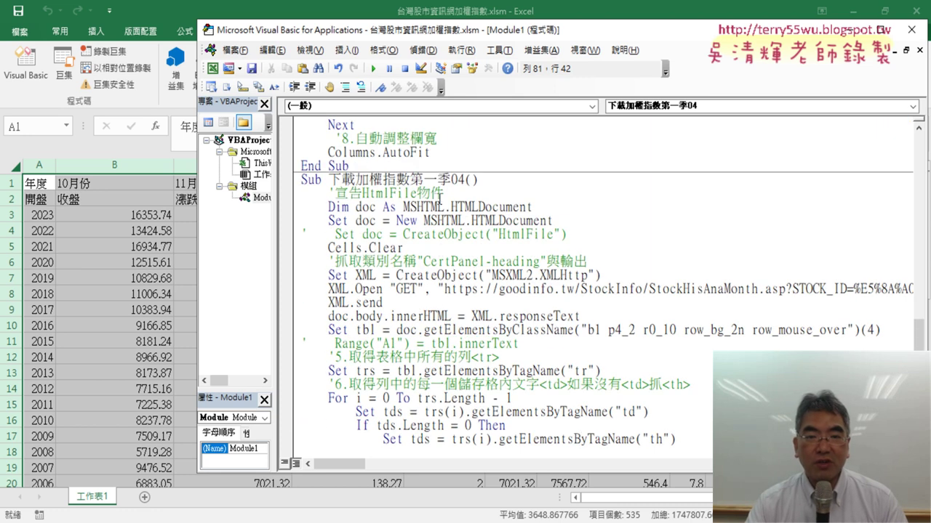
drag(451, 179, 464, 179)
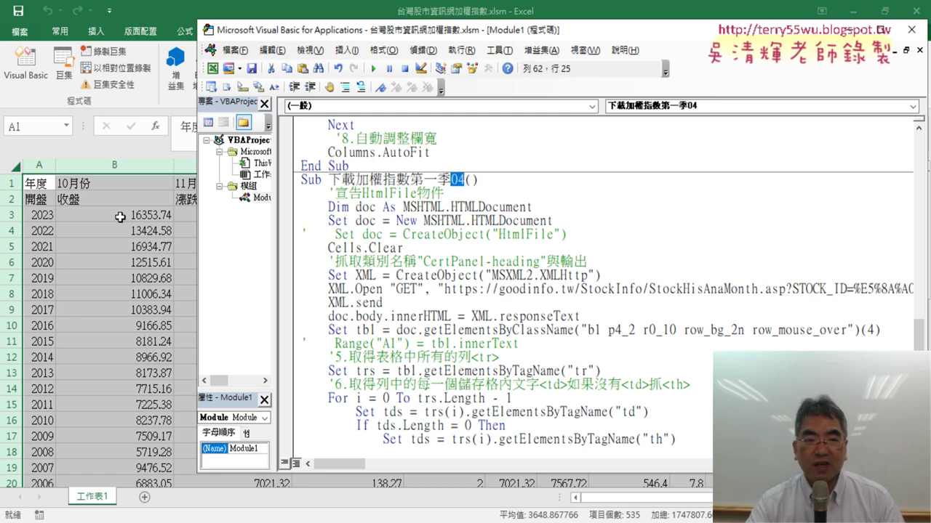
click(108, 292)
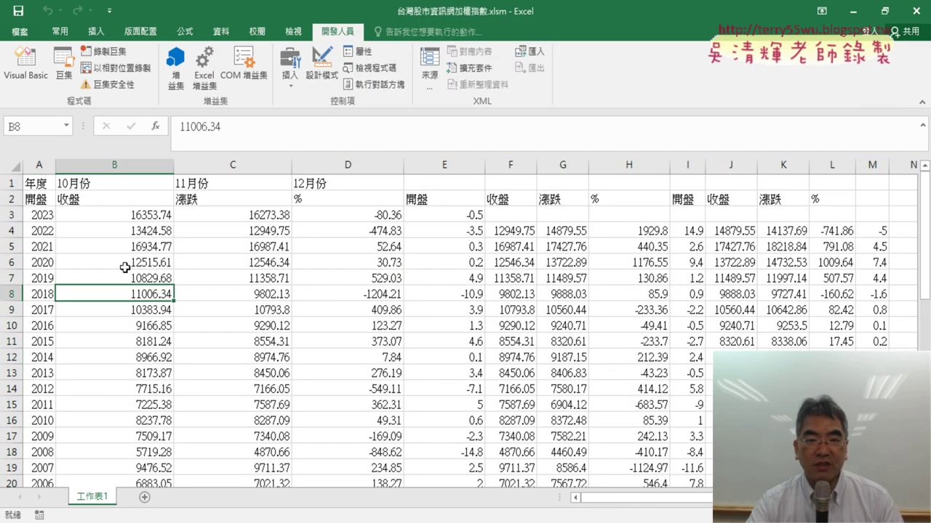
Step: Change the Set tbl table index from 4 to 1 and rerun the macro
click(40, 68)
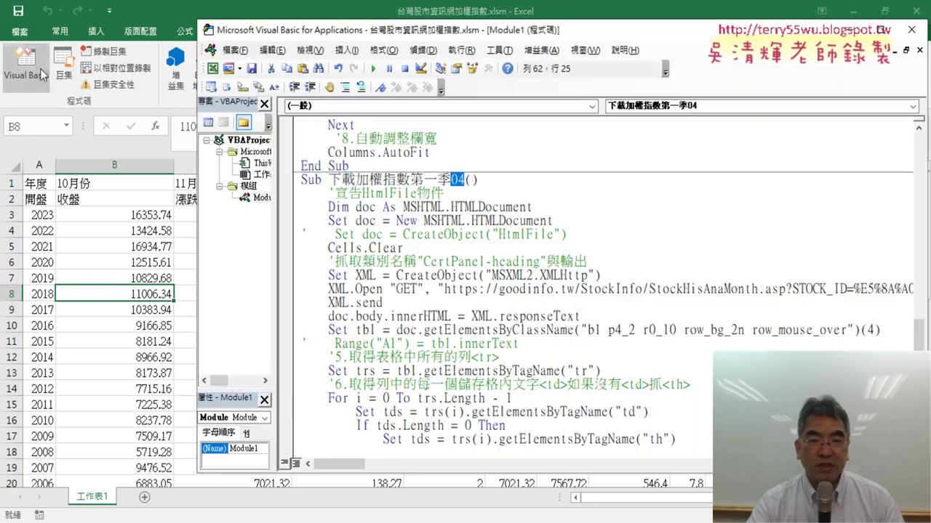
click(874, 330)
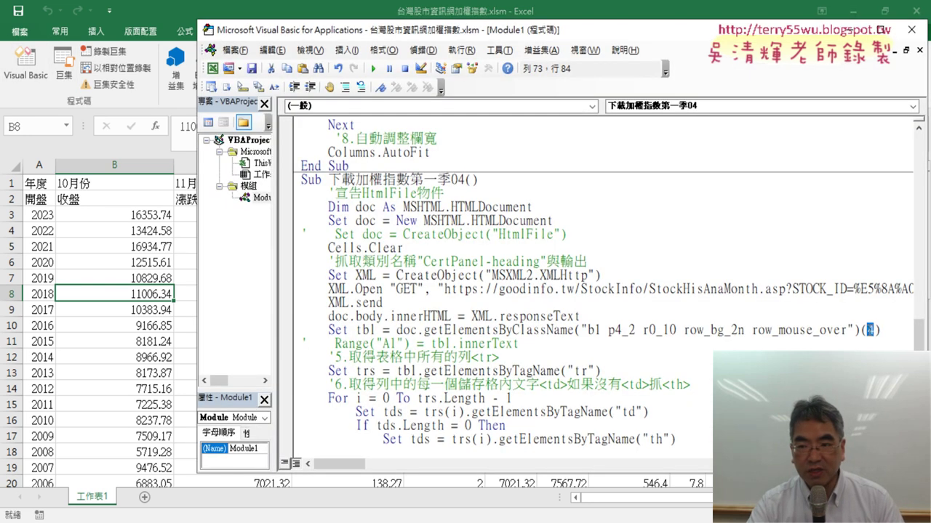
key(BackSpace)
text(1)
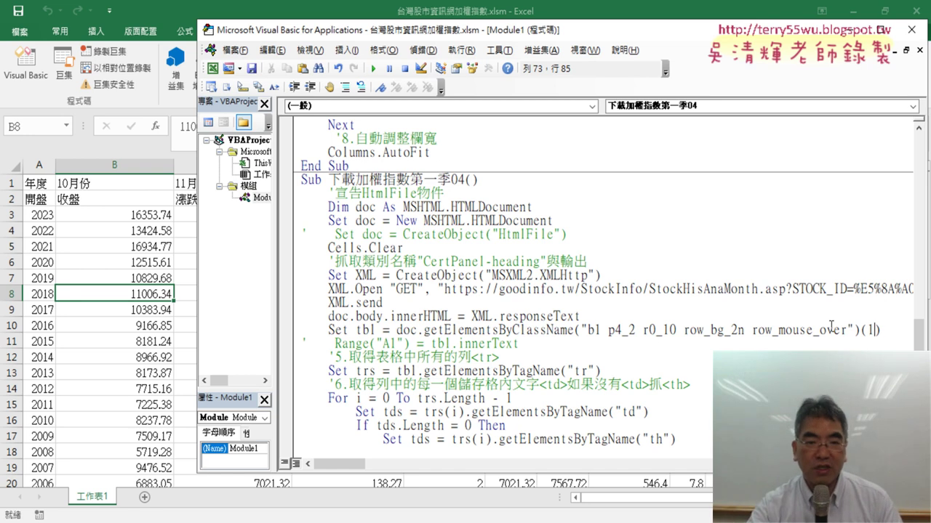
click(378, 69)
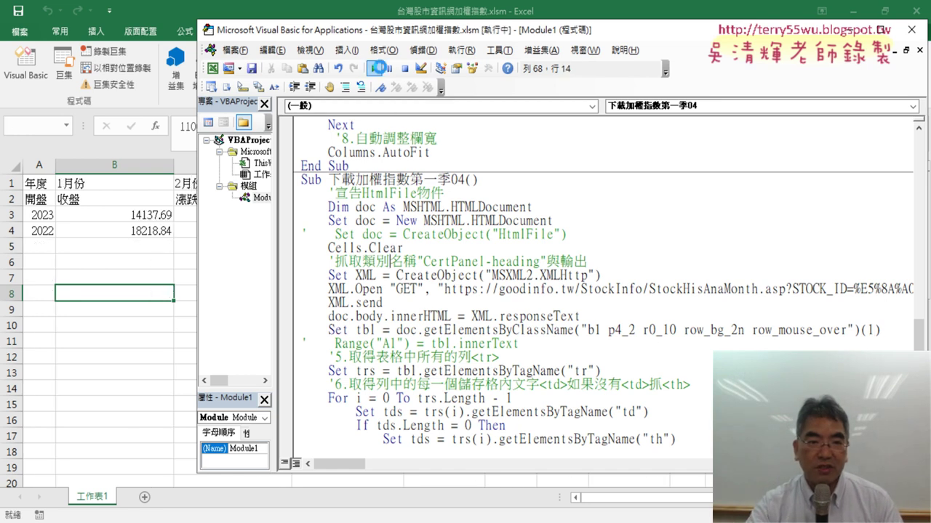
Step: Set the table index to 2, rerun the macro, and check the sheet data
drag(881, 328, 864, 327)
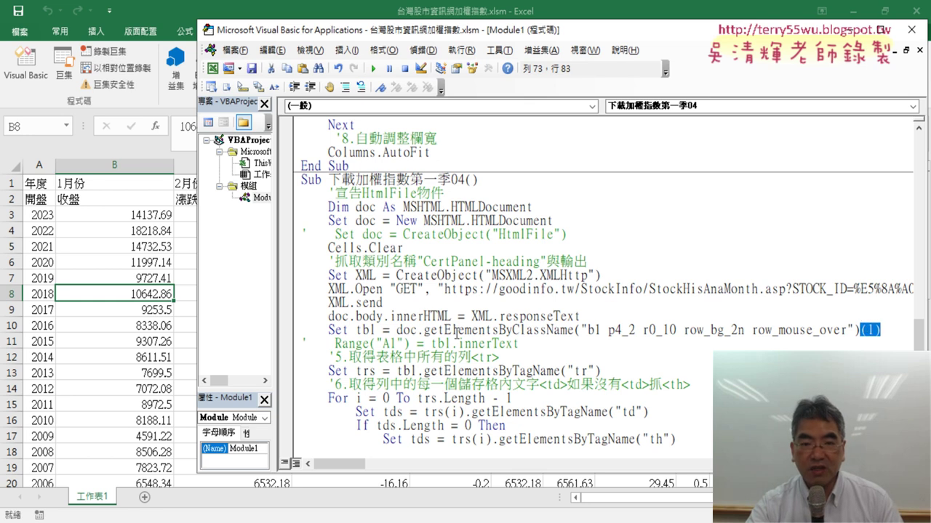
click(591, 331)
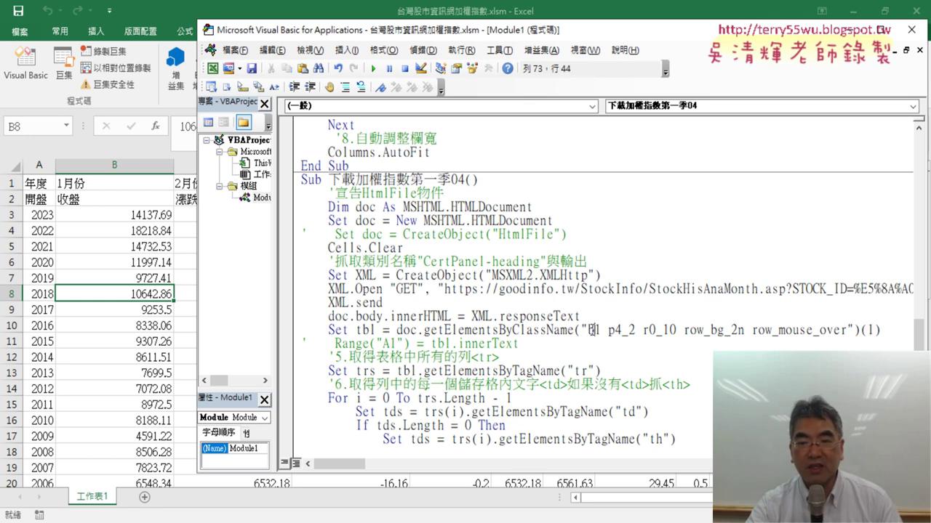
drag(590, 330, 848, 329)
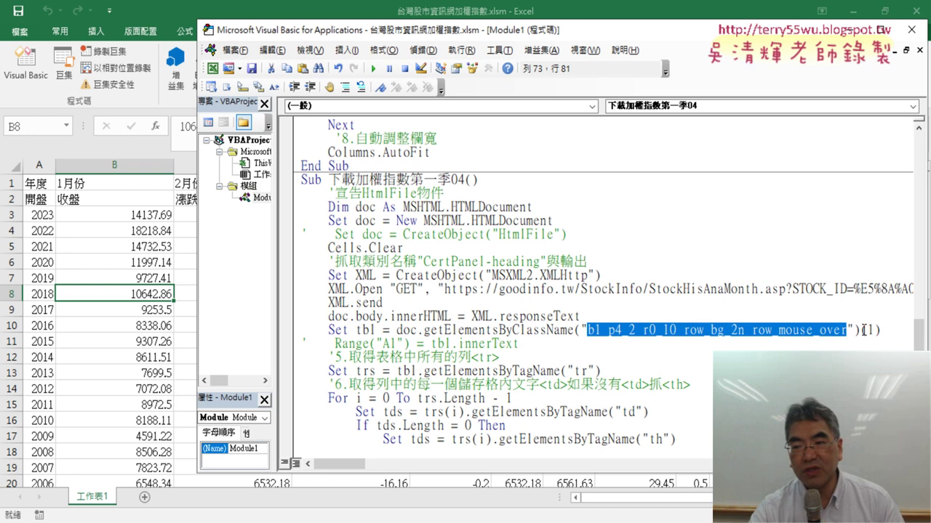
drag(861, 330, 881, 331)
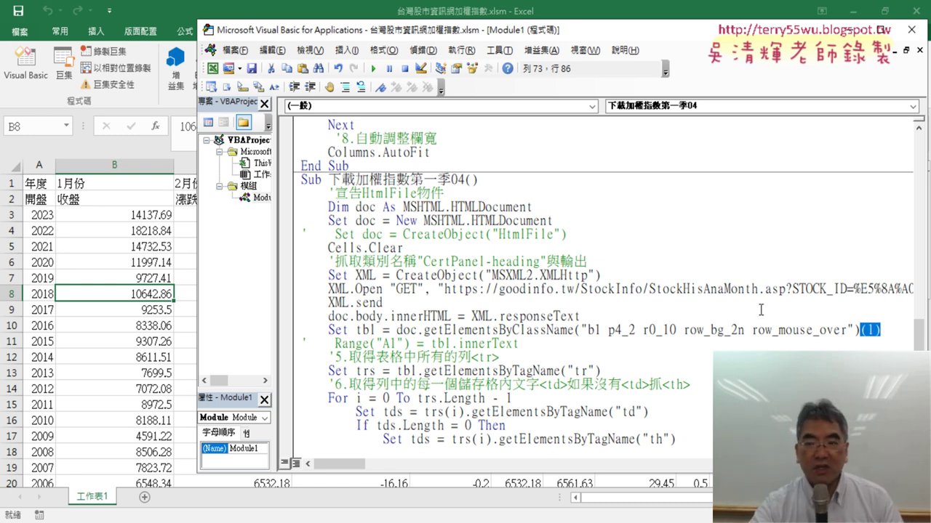
click(858, 330)
double_click(871, 331)
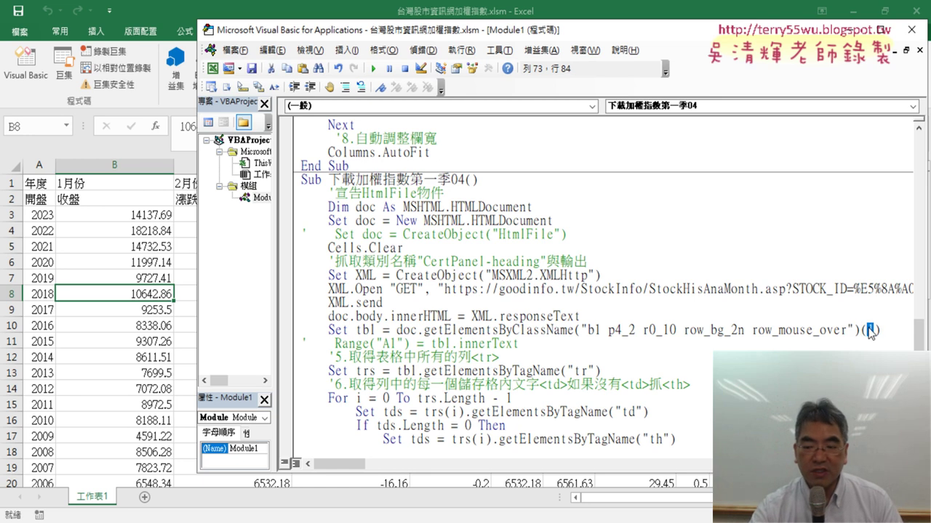
text(2)
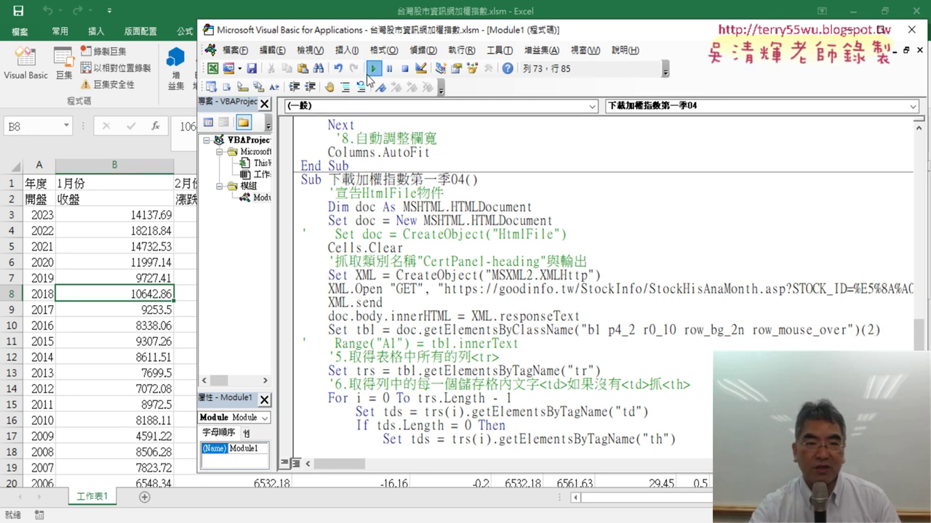
click(373, 69)
drag(386, 39, 505, 37)
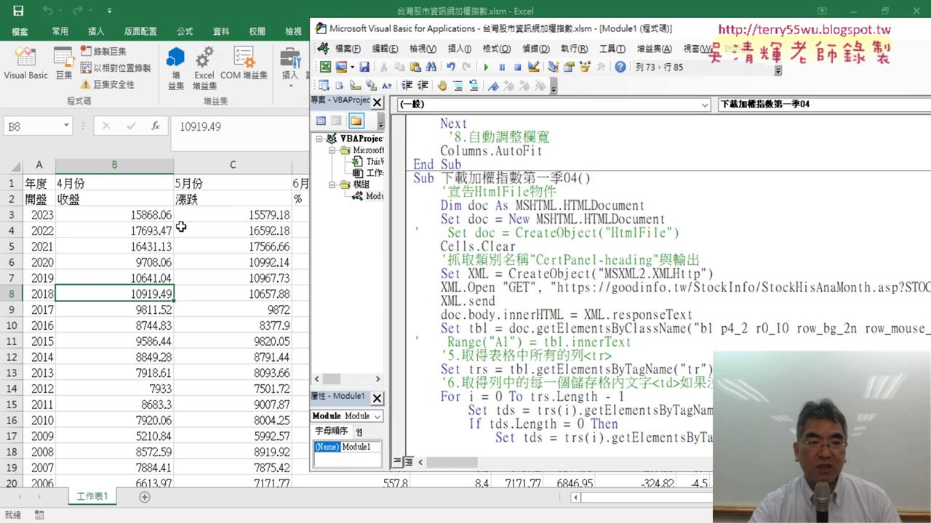
click(273, 309)
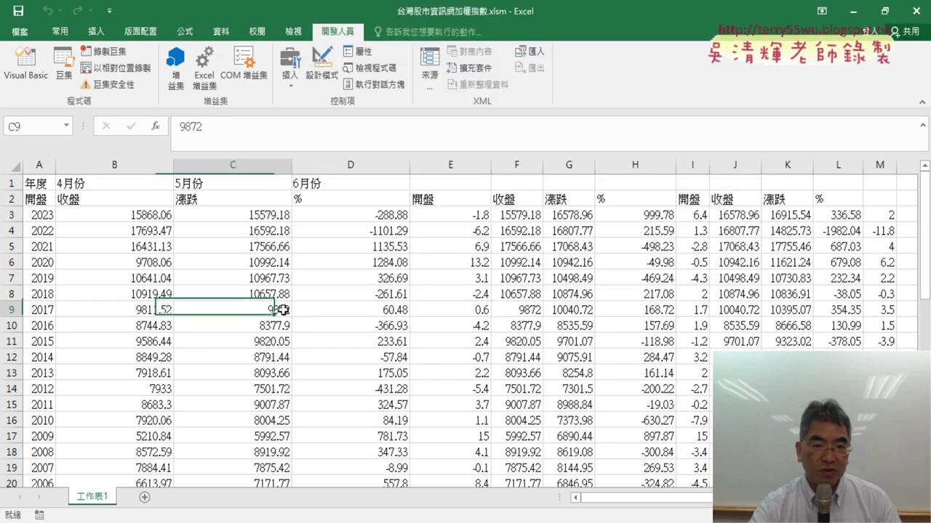
Step: Set the table index to 3 and rerun the macro
click(22, 75)
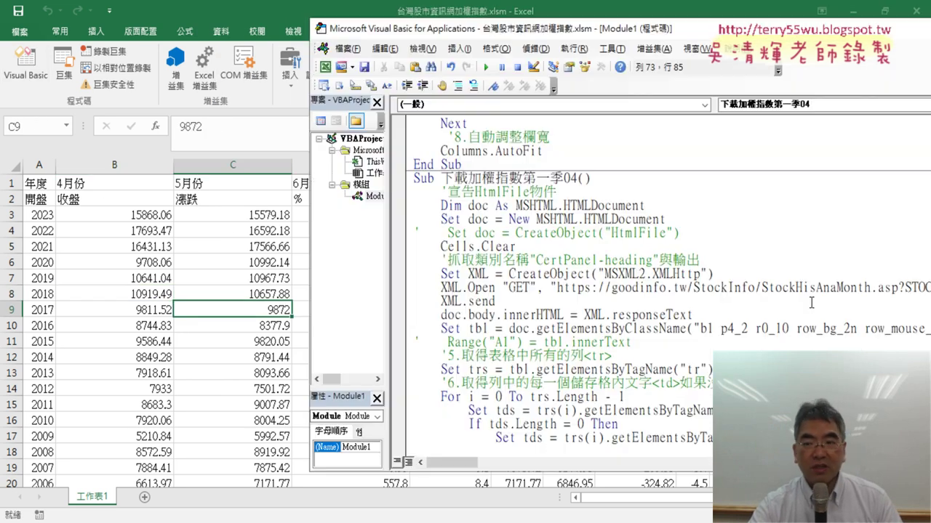
drag(736, 29, 487, 48)
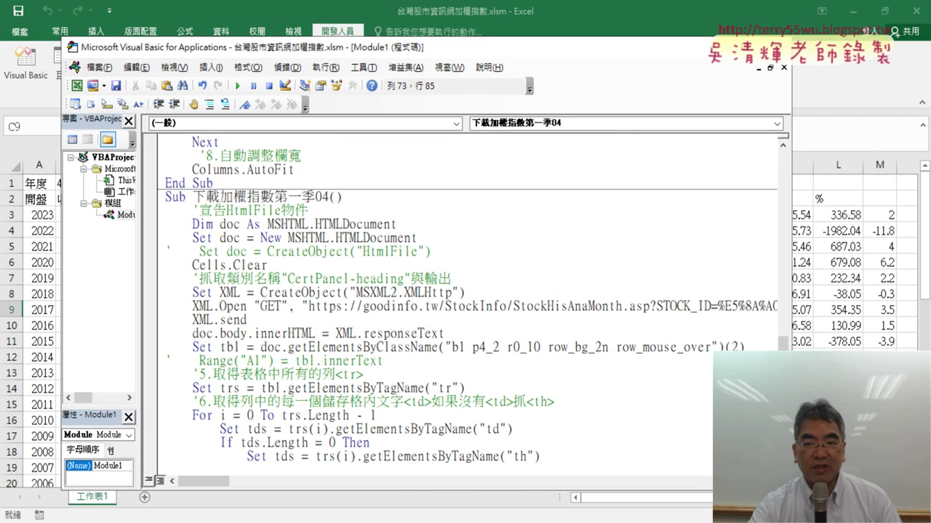
double_click(735, 346)
text(3)
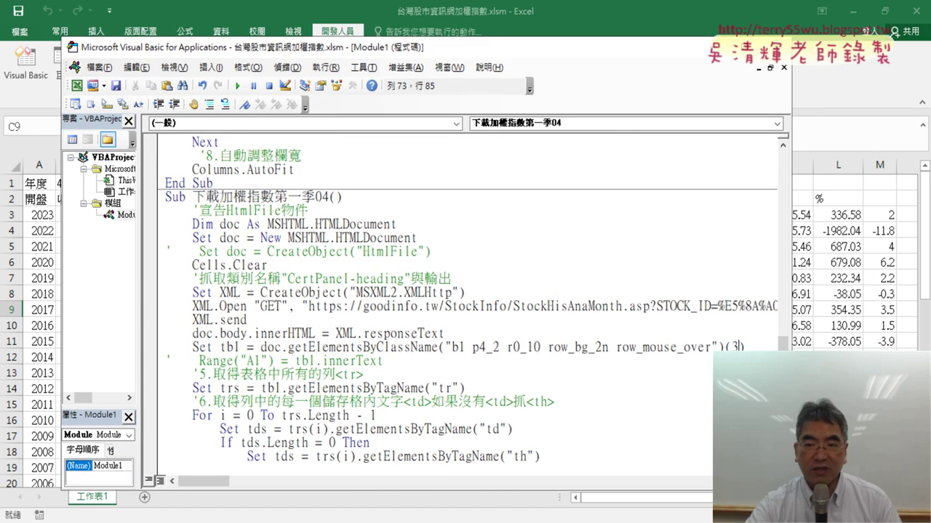
drag(251, 47, 326, 43)
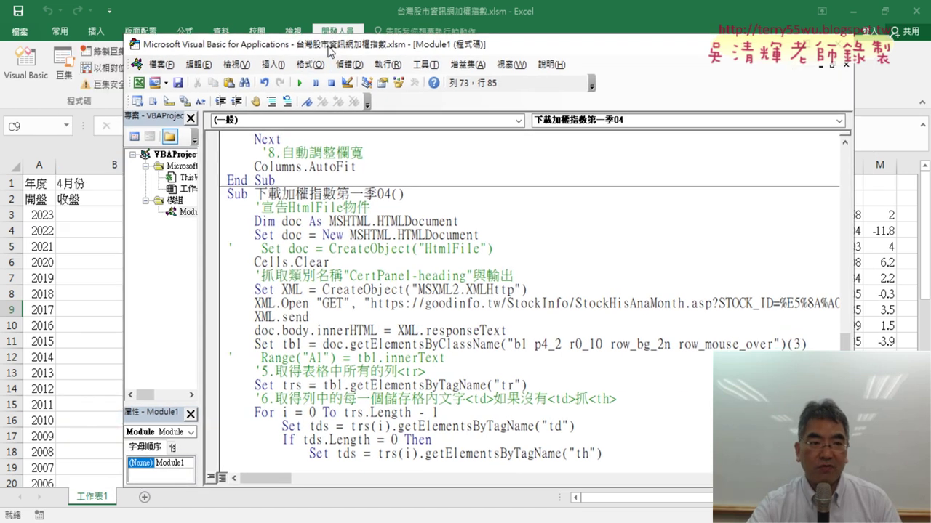
click(312, 82)
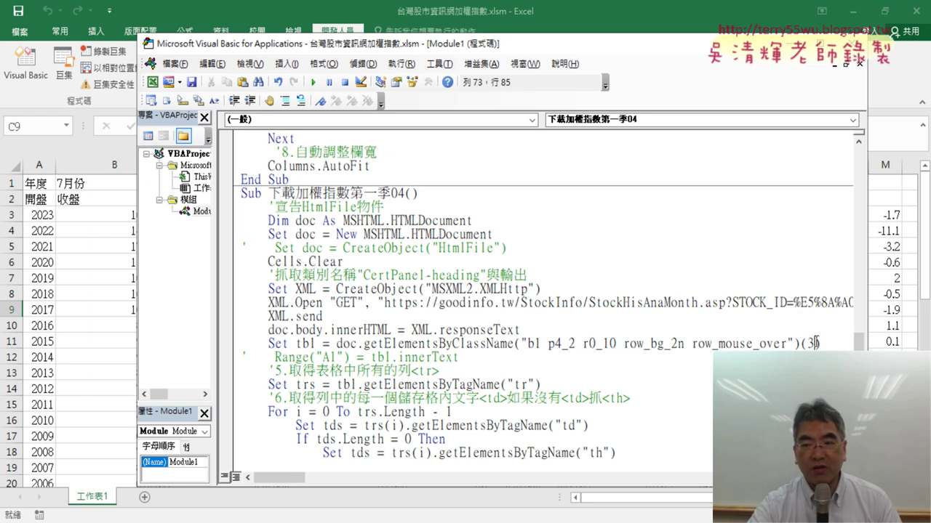
Step: Set the table index to 4 and rerun 下載加權指數第一季04
drag(815, 342, 806, 343)
text(4)
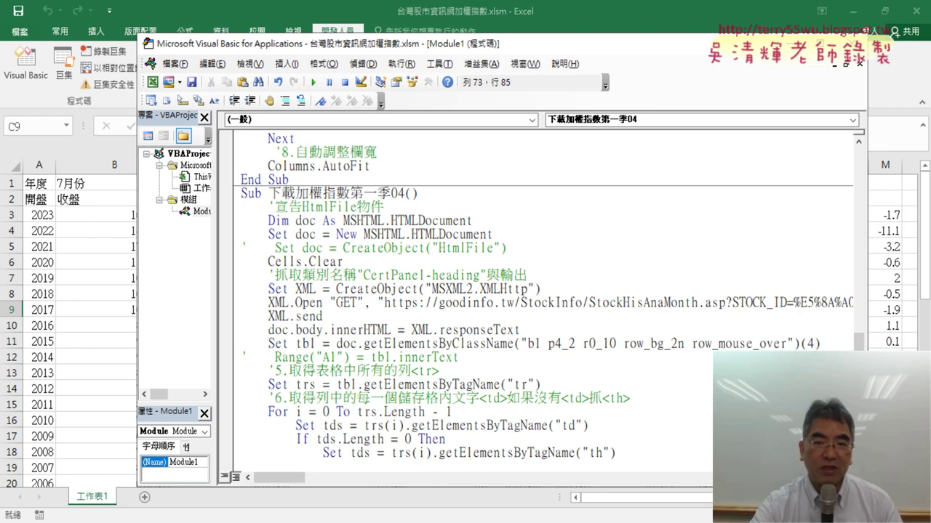
click(313, 83)
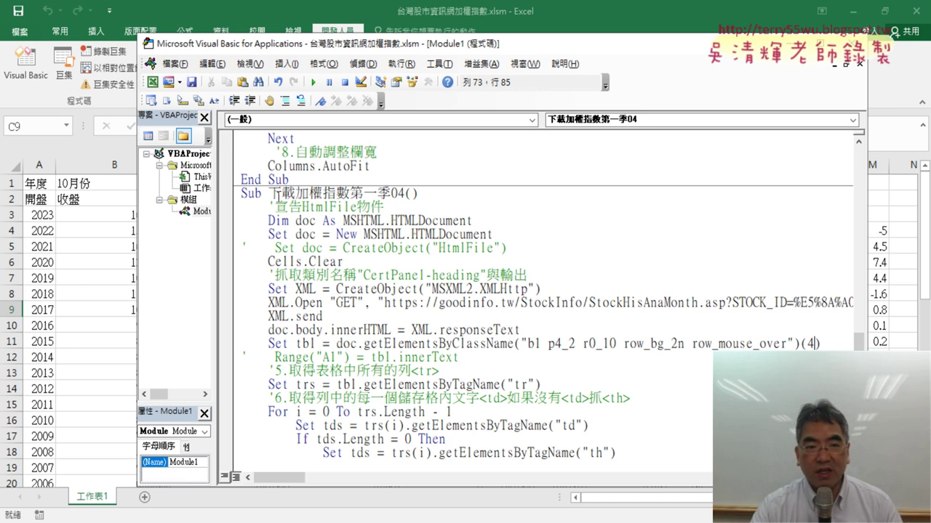
drag(269, 194, 408, 194)
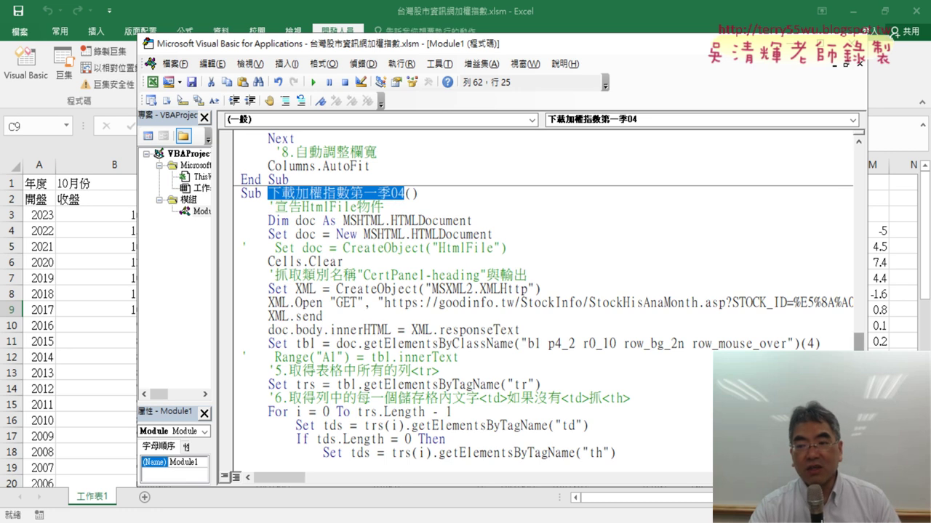
double_click(812, 343)
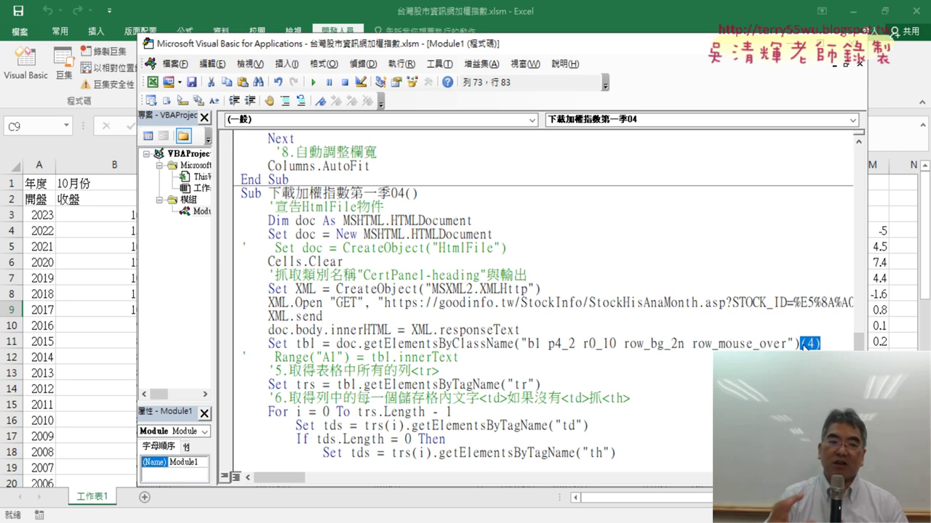
Step: Add a blank worksheet 工作表10 beside 工作表1
click(88, 501)
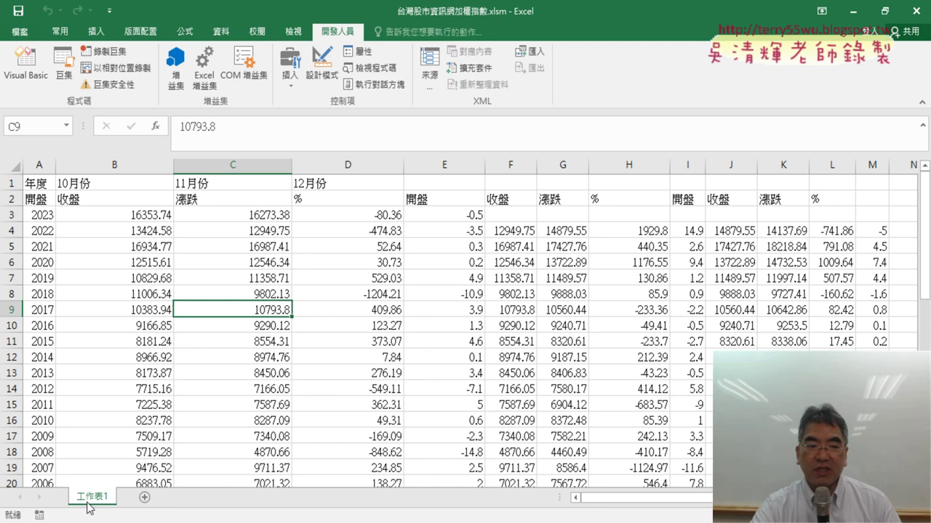
double_click(91, 495)
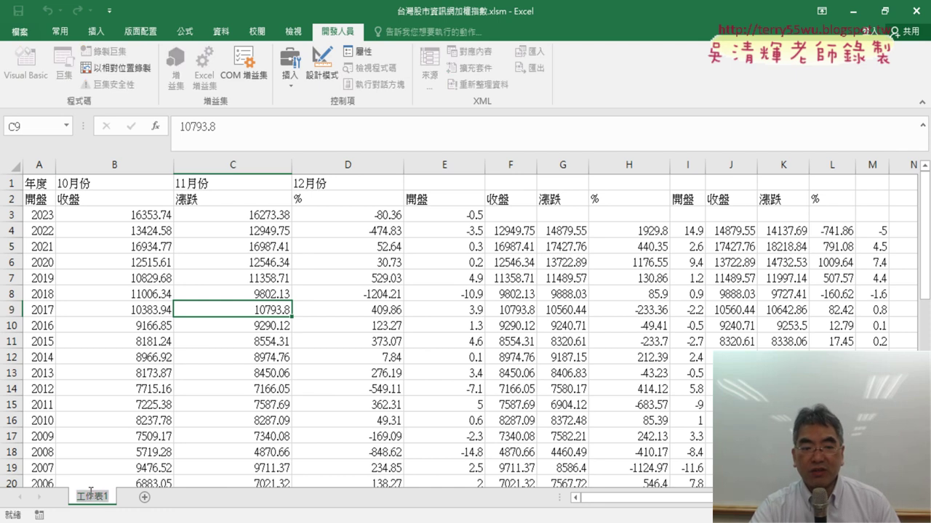
click(144, 499)
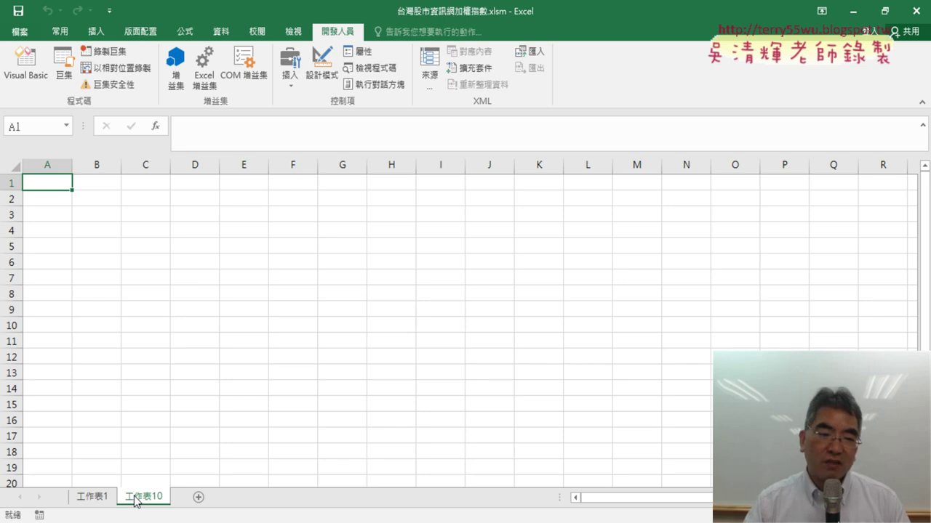
Step: Change the Set tbl index from 4 to 1 and run the macro to fill 工作表10
click(32, 81)
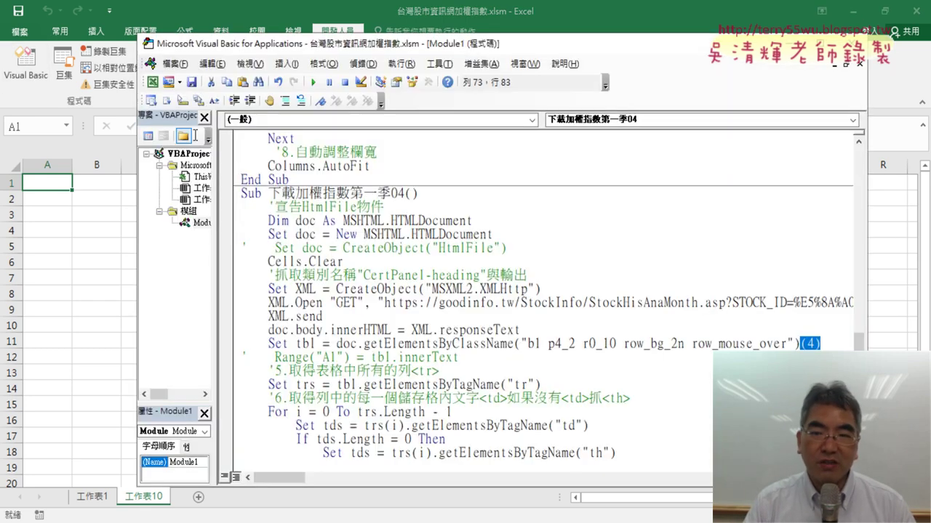
scroll(381, 207, down, 1)
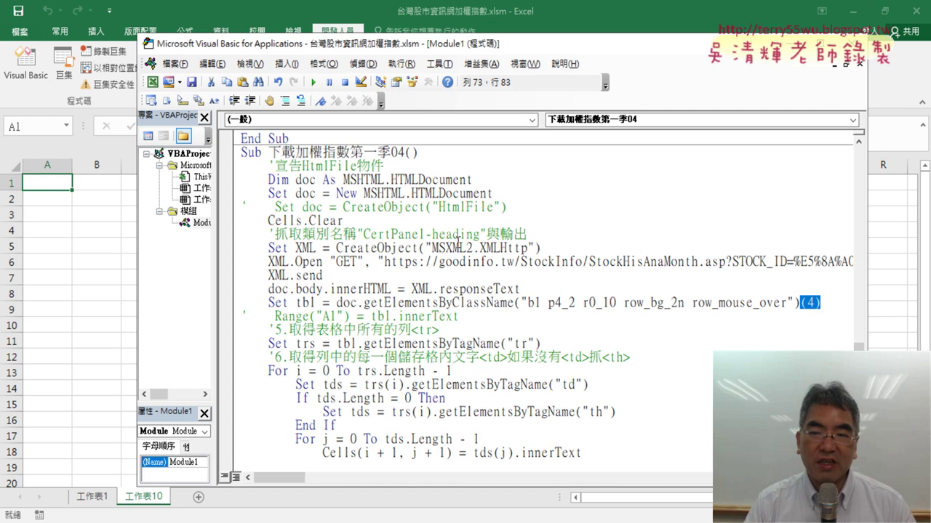
click(813, 311)
drag(815, 302, 807, 304)
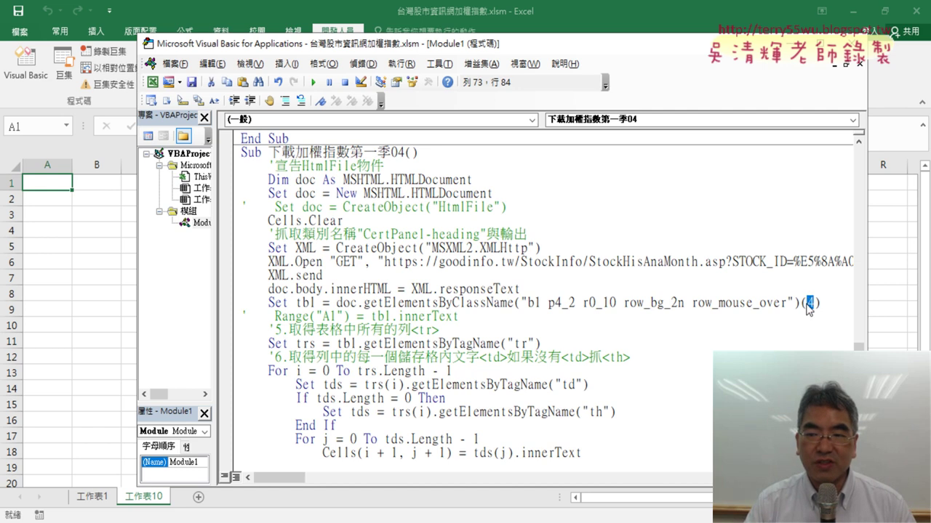
text(1)
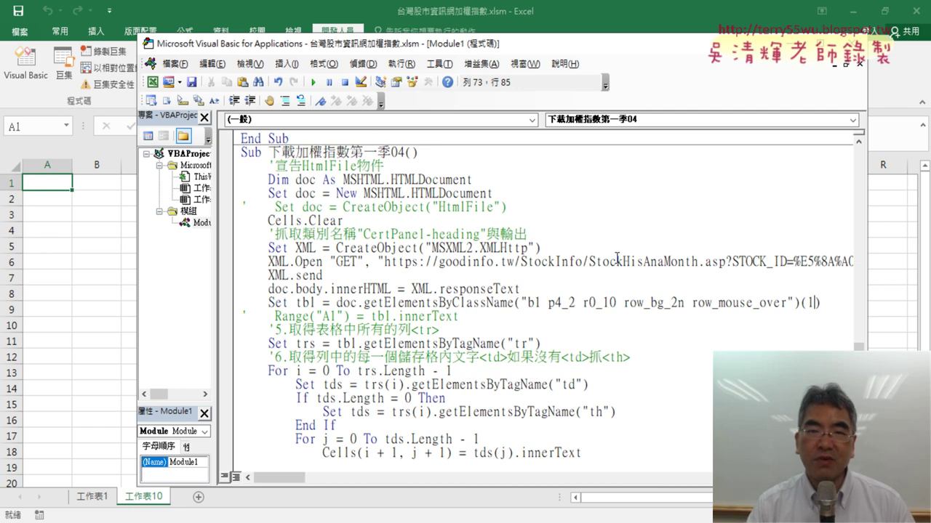
click(312, 82)
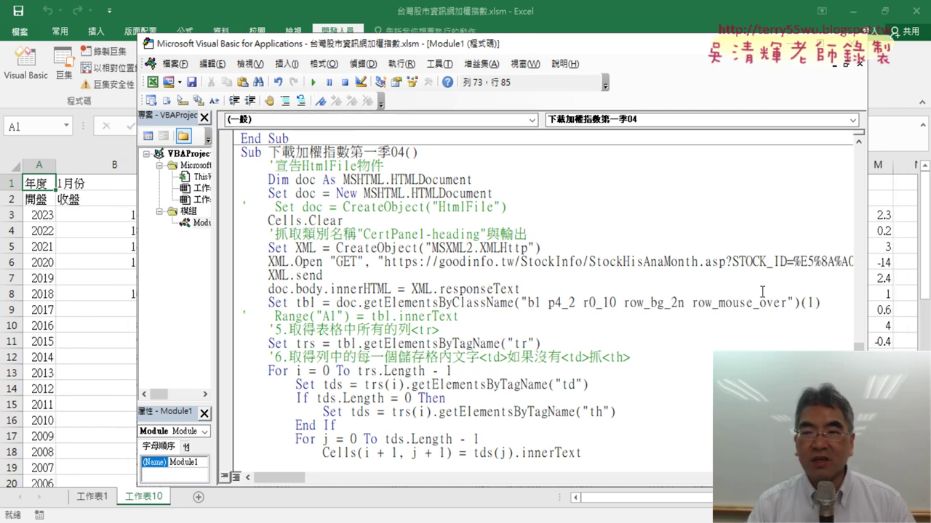
drag(814, 304, 807, 305)
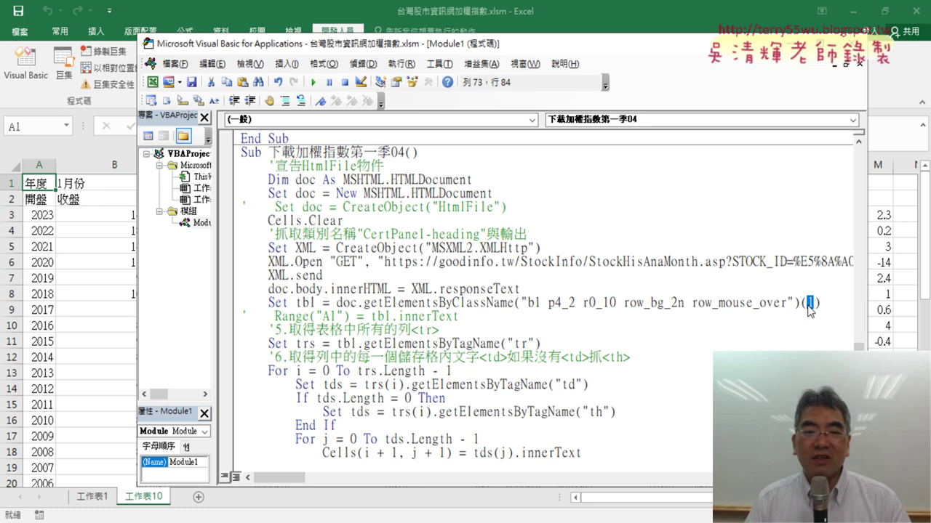
Step: Review the new macro's For loop and its table-index lookup line
scroll(508, 305, down, 2)
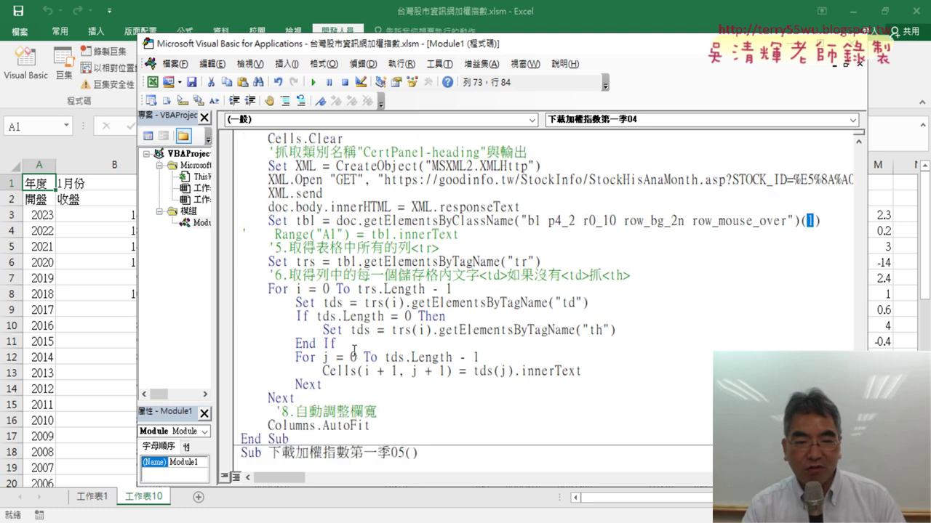
click(269, 289)
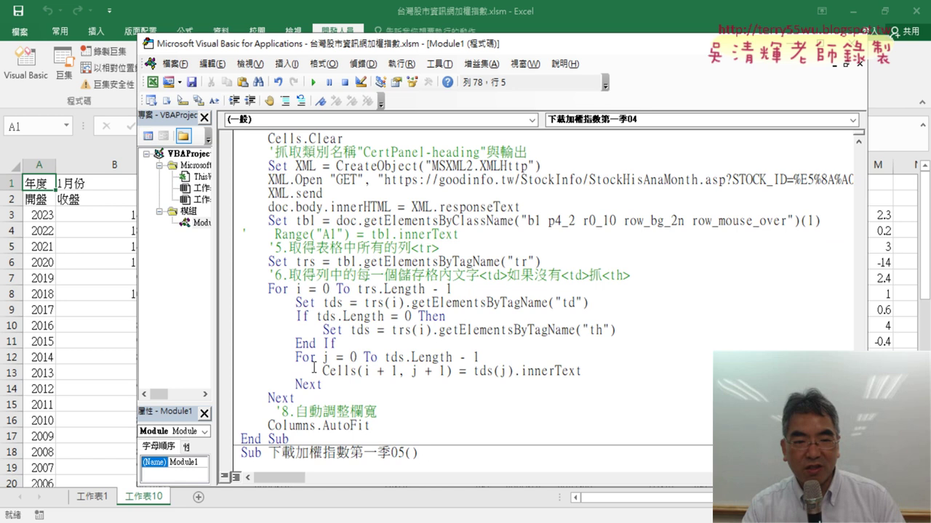
drag(308, 384, 311, 393)
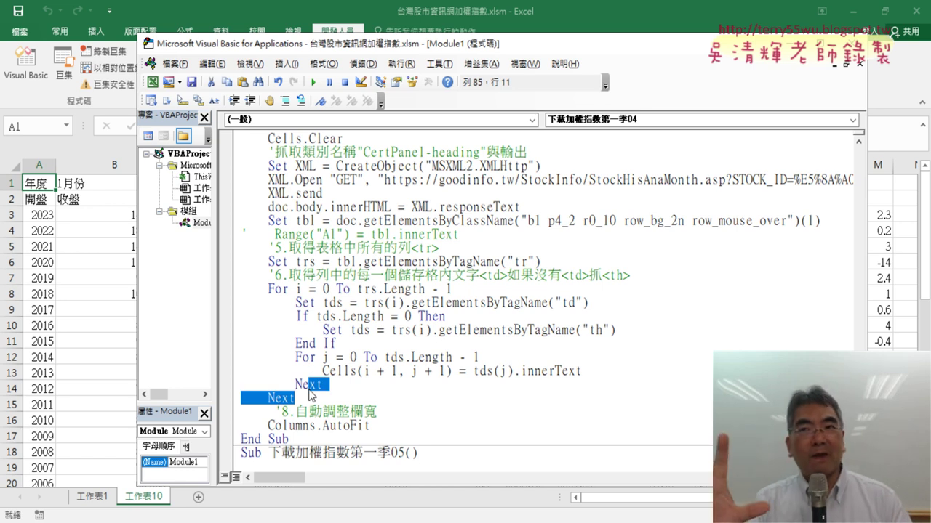
double_click(808, 221)
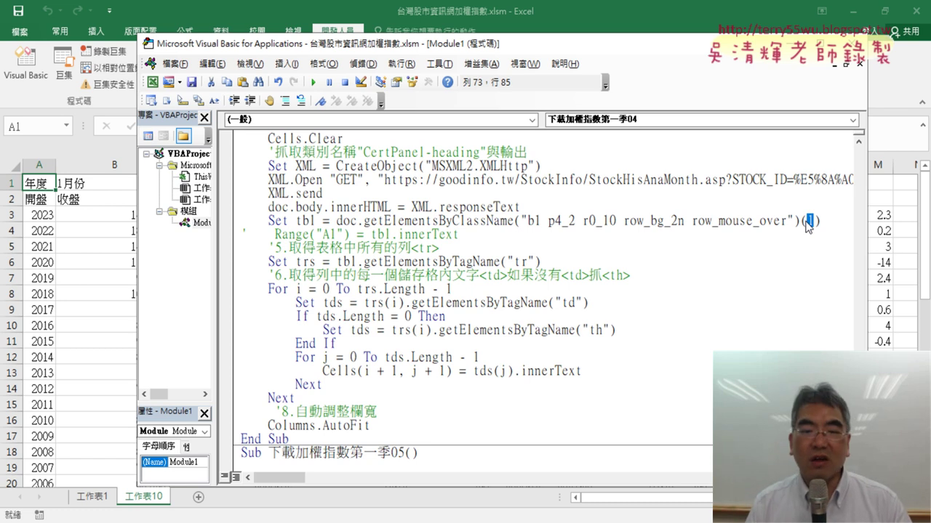
scroll(634, 280, down, 2)
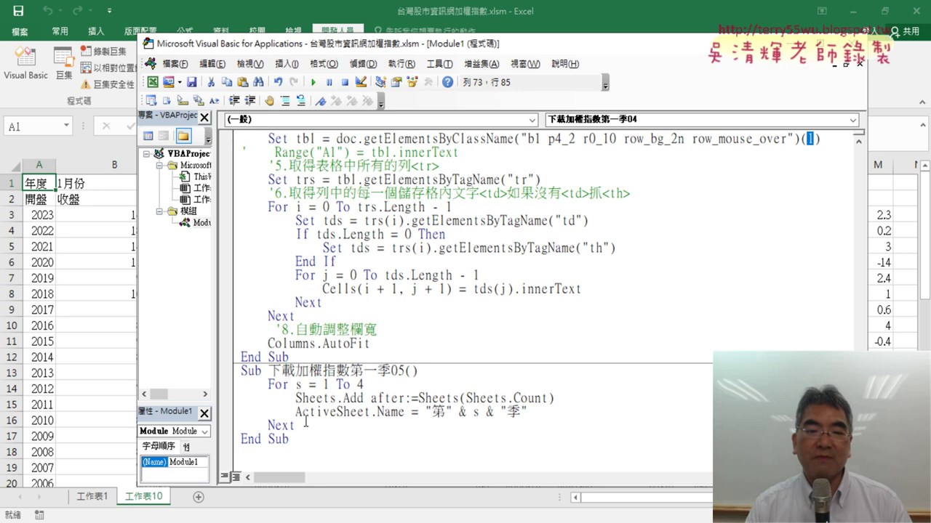
scroll(352, 403, up, 5)
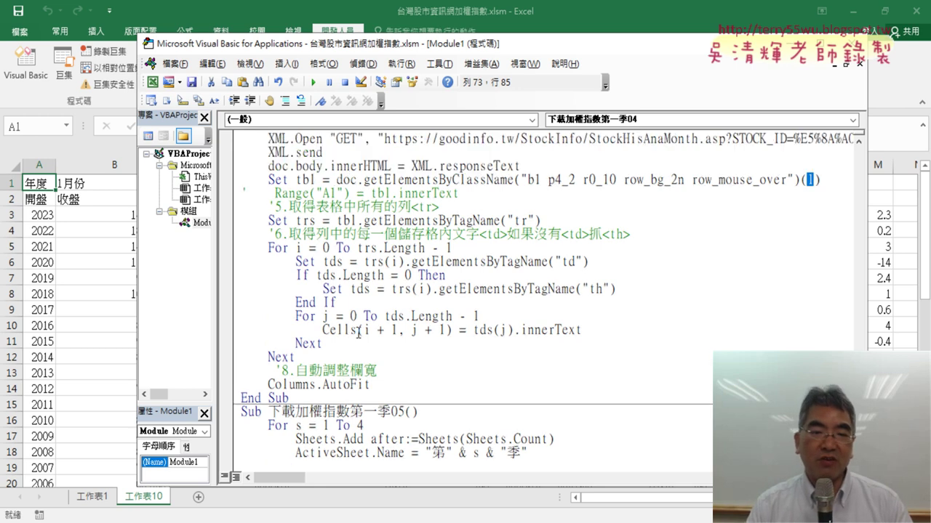
Step: Delete 第一季 from both Sub names, leaving 下載加權指數04 and 下載加權指數05
click(240, 193)
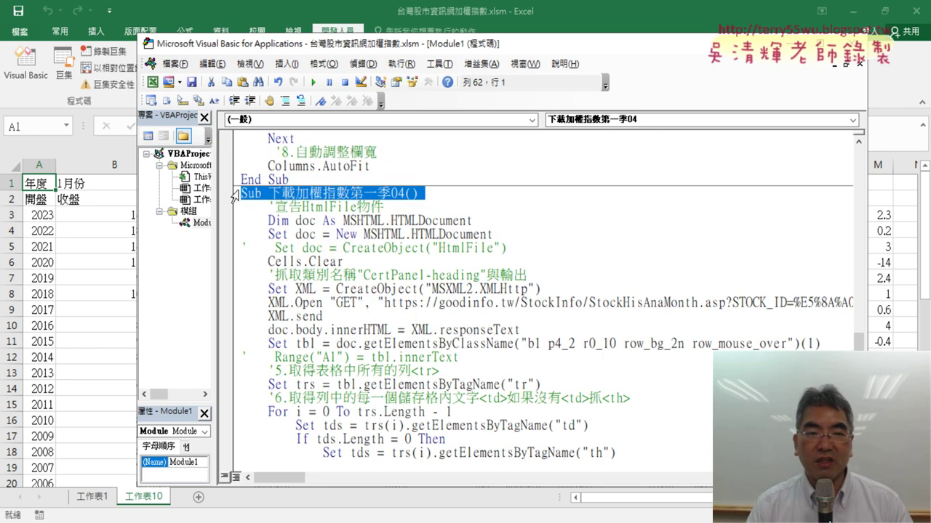
click(311, 197)
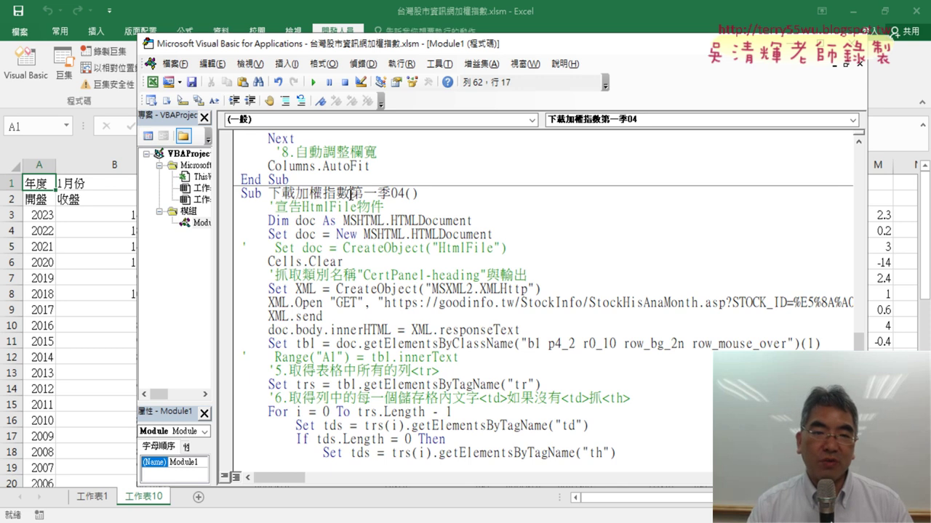
drag(351, 194, 389, 198)
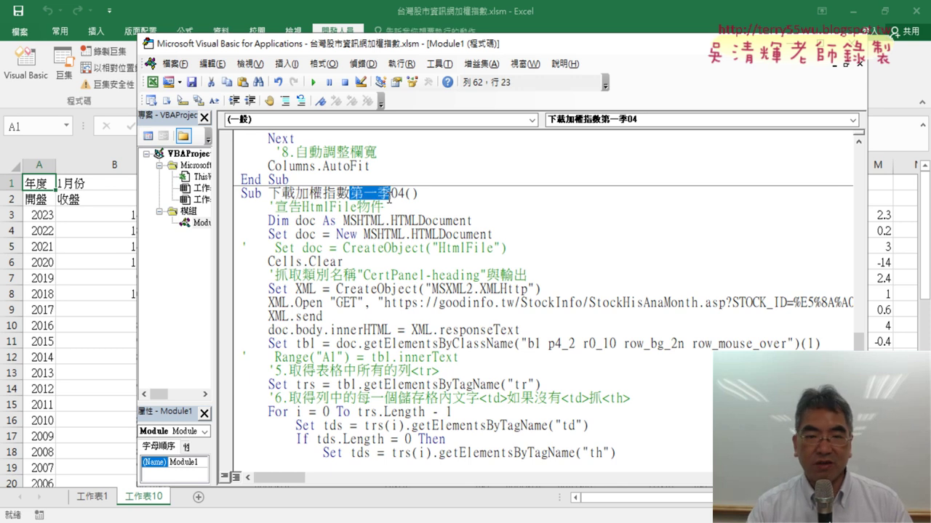
key(Delete)
scroll(389, 196, down, 4)
scroll(382, 285, down, 1)
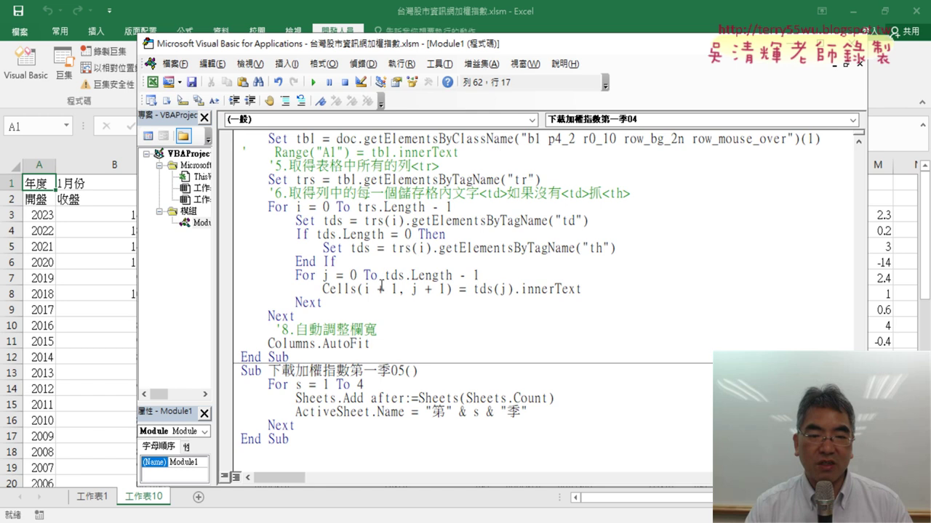
drag(352, 371, 390, 371)
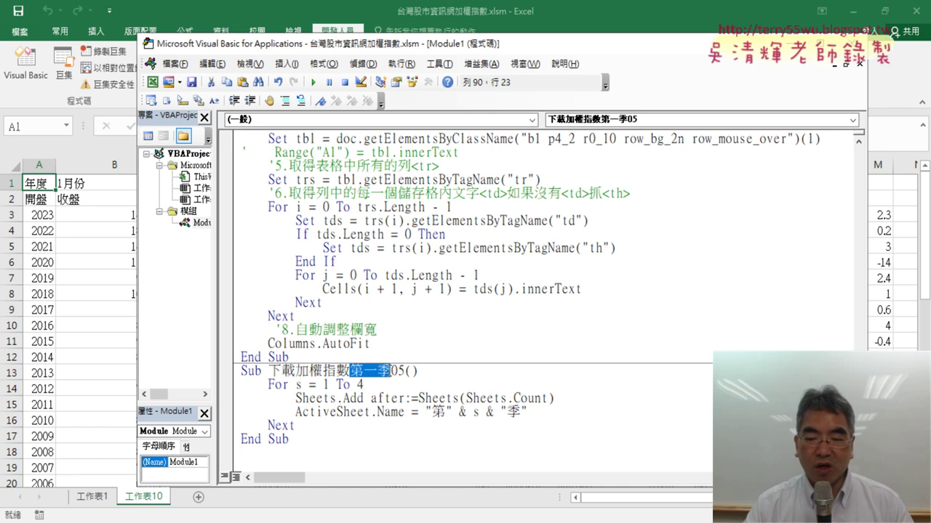
key(Delete)
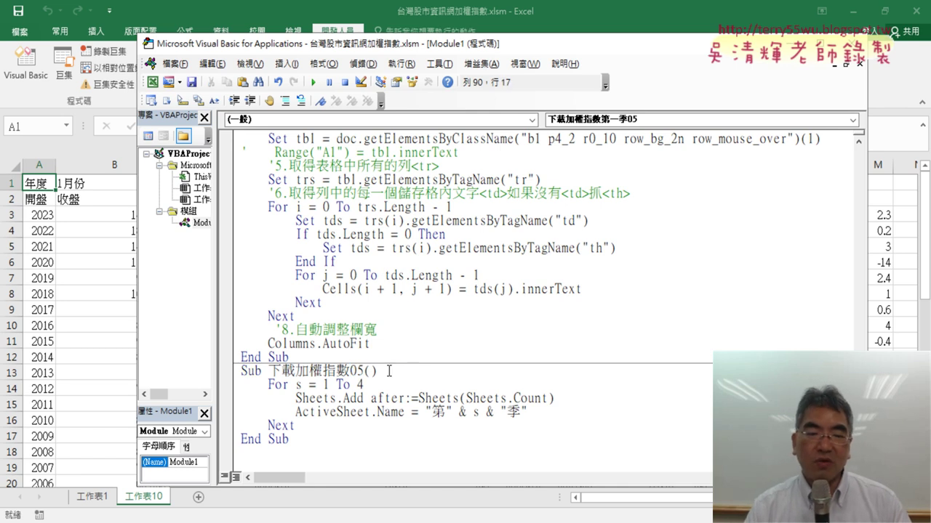
Step: Delete worksheet 工作表10, leaving only 工作表1
click(386, 411)
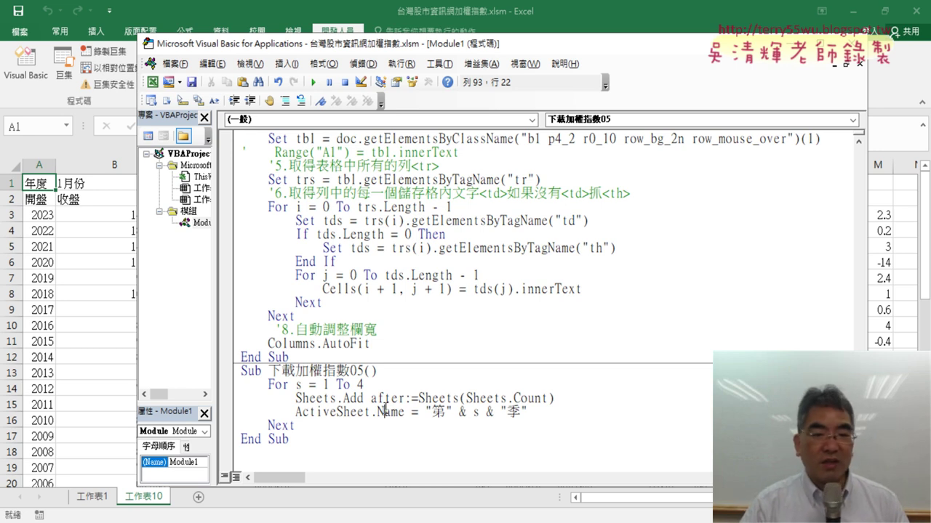
right_click(124, 501)
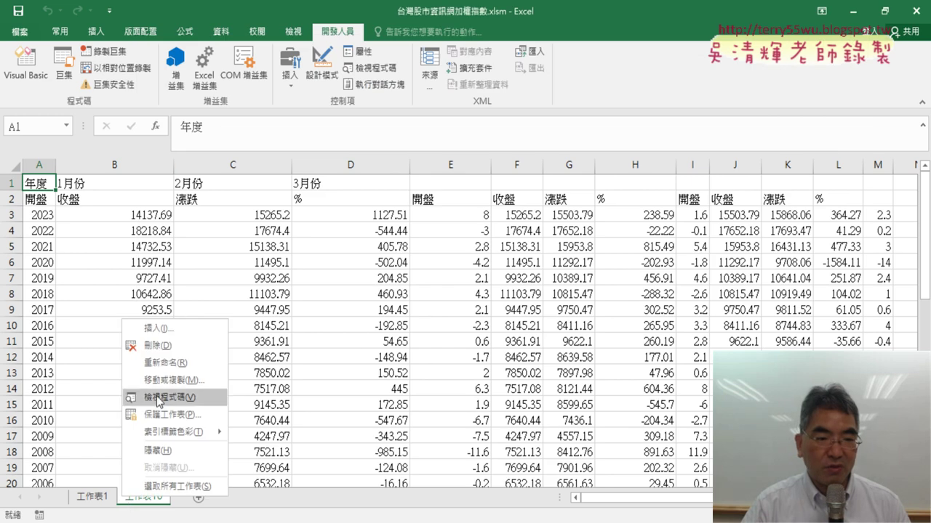
click(156, 346)
click(426, 306)
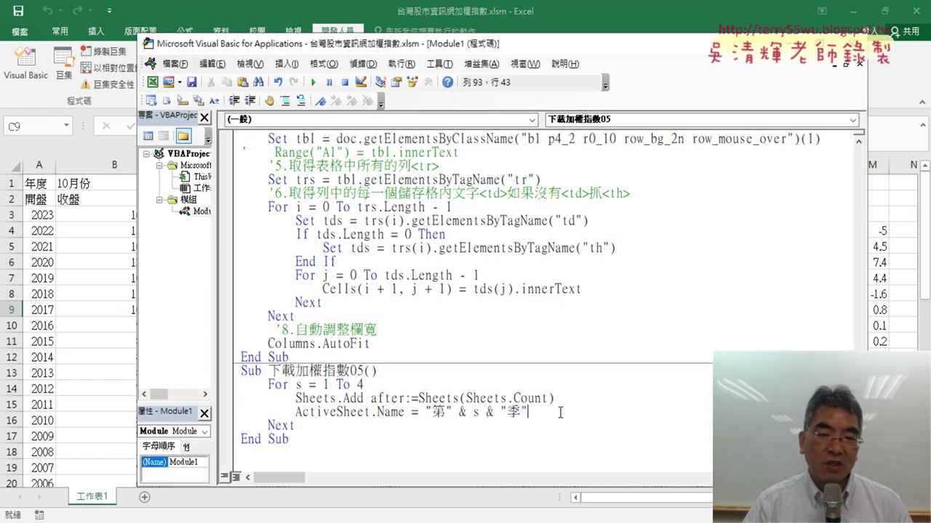
Step: Walk through 下載加權指數05's For s = 1 To 4 loop, Sheets.Add call, and 第s季 naming line
drag(267, 384, 373, 384)
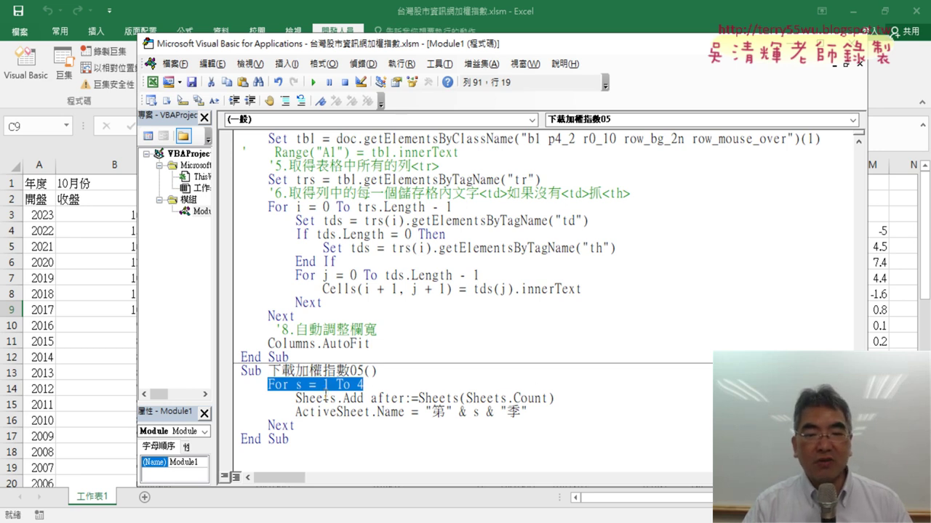
click(324, 385)
drag(324, 383, 363, 384)
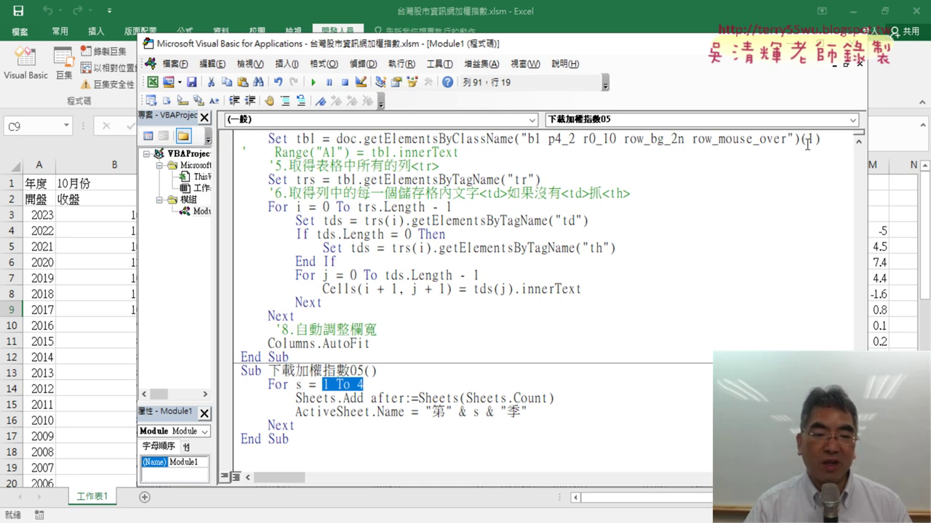
click(371, 398)
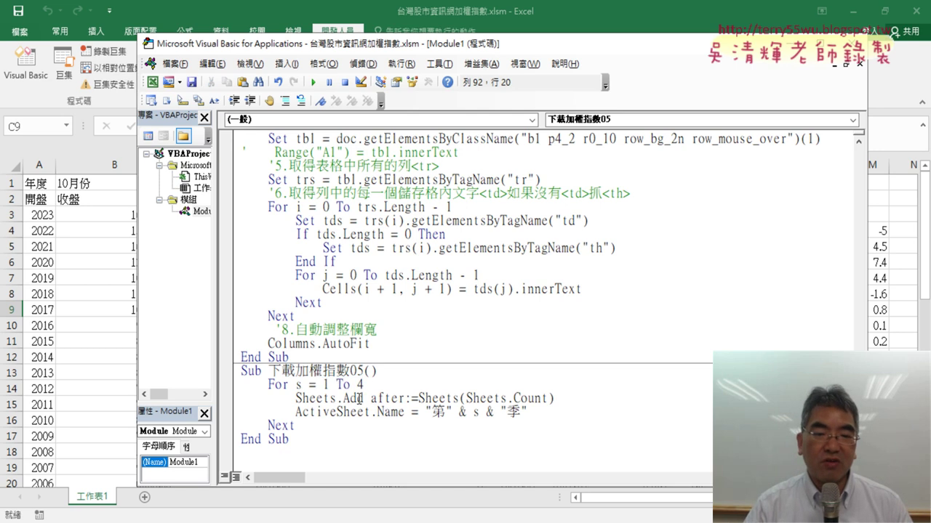
drag(295, 399, 365, 398)
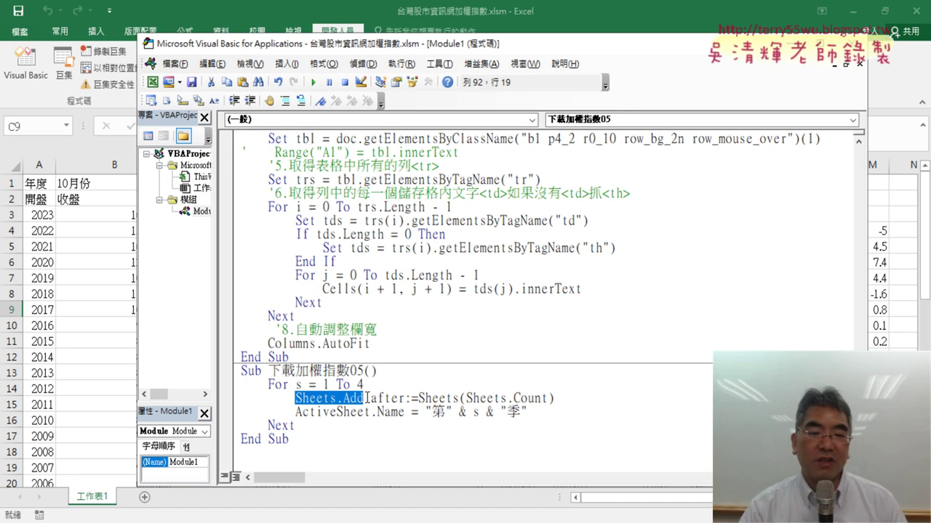
drag(295, 412, 294, 425)
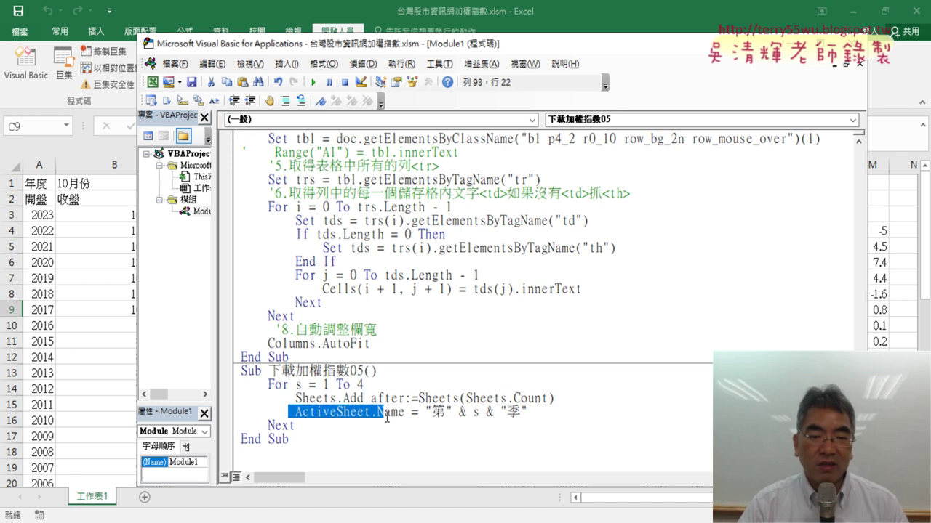
click(472, 413)
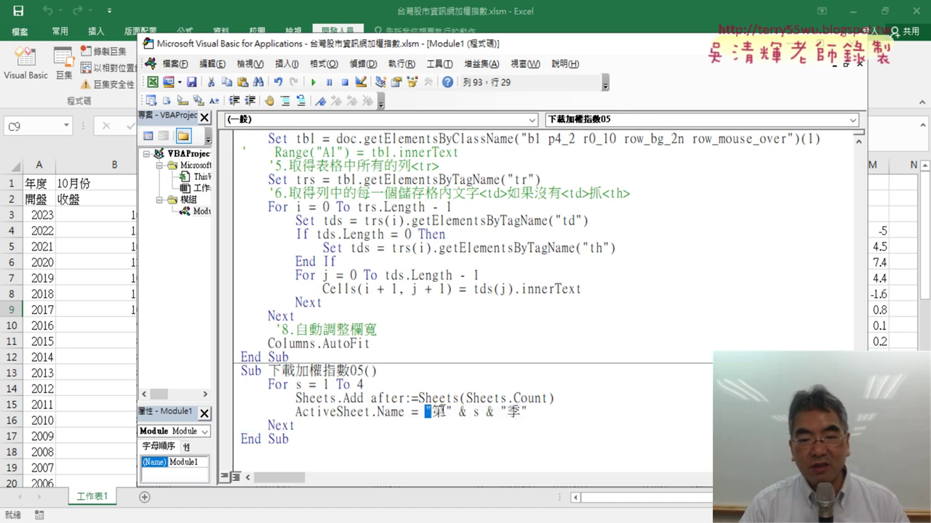
drag(425, 412, 529, 412)
click(551, 412)
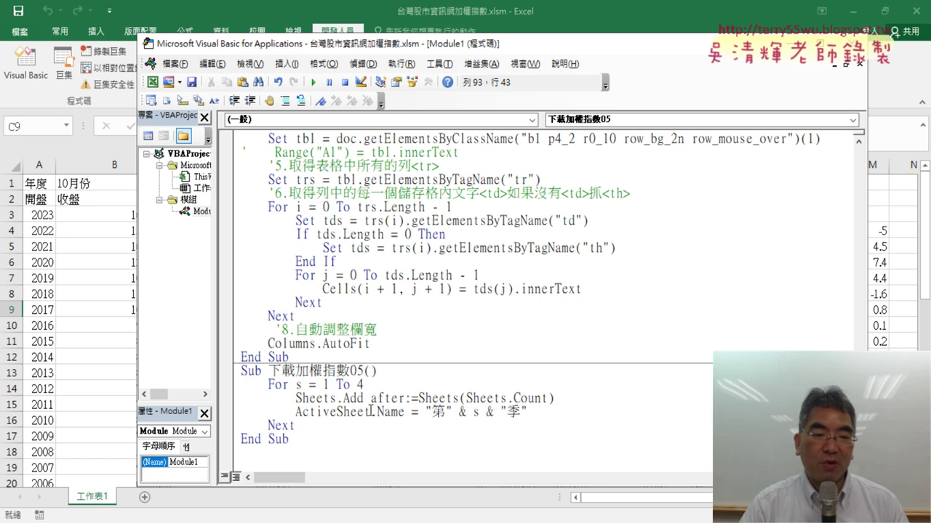
Step: Step through the first loop pass so a new sheet is added after the last and renamed 第1季
key(F8)
key(F8)
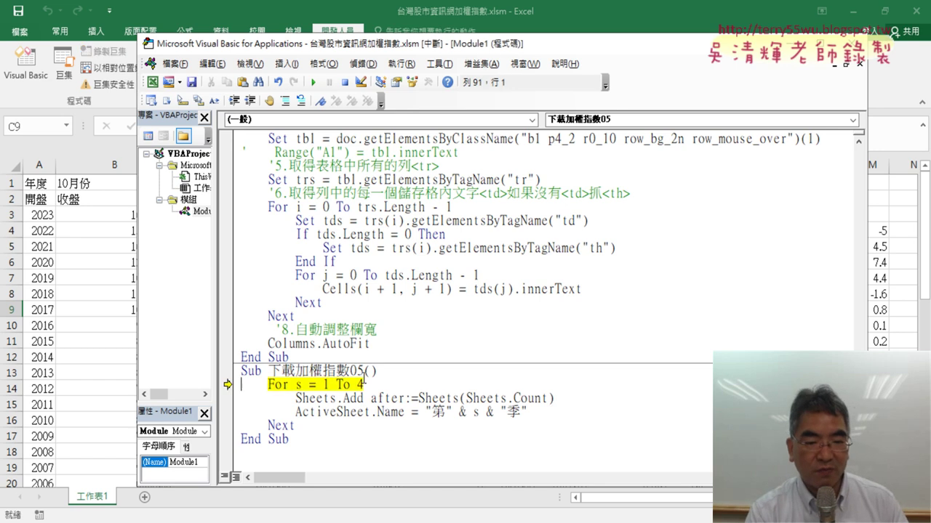
key(F8)
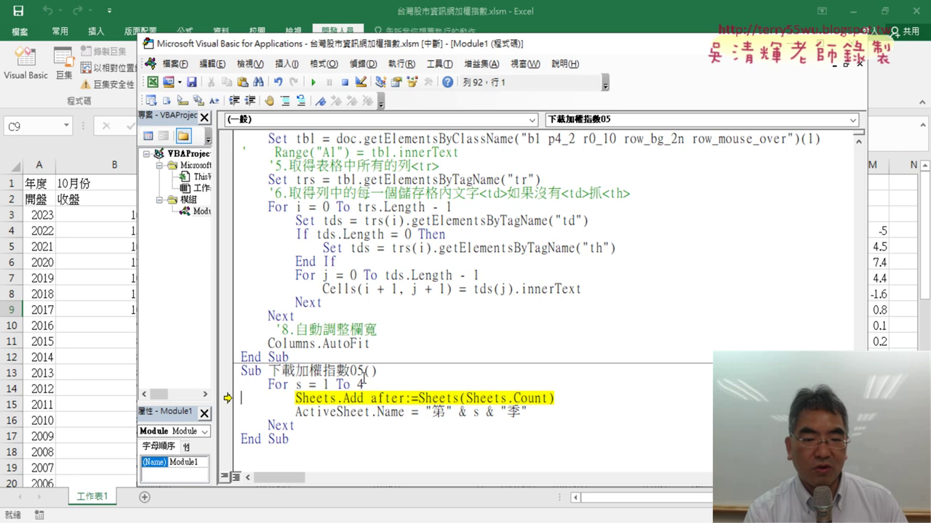
key(F8)
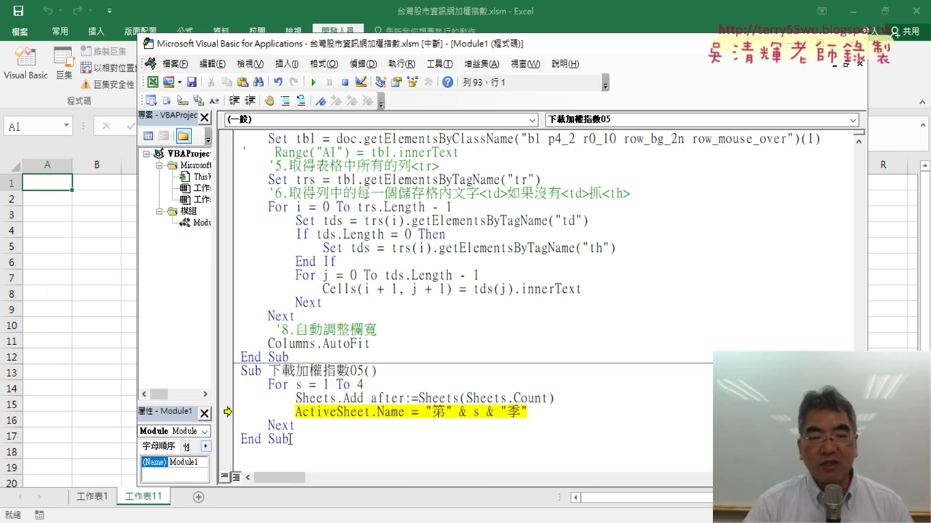
drag(363, 398, 579, 398)
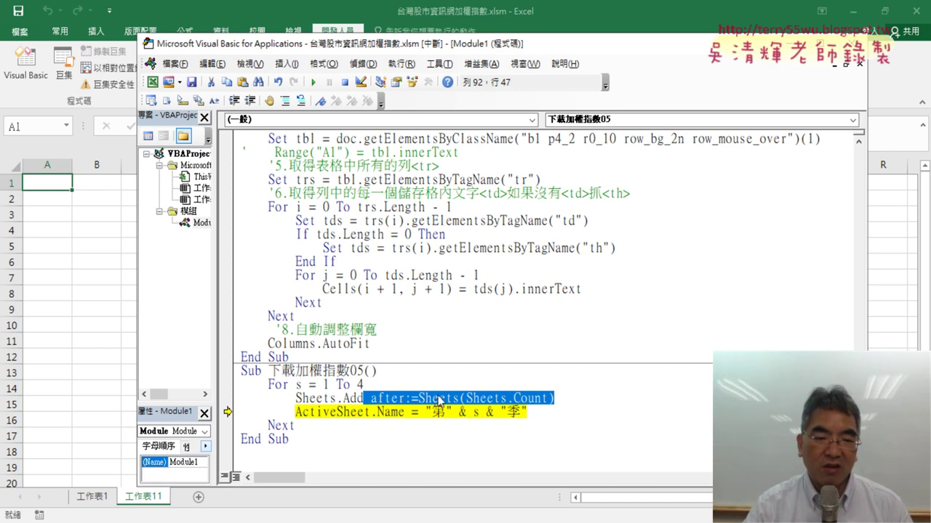
key(F8)
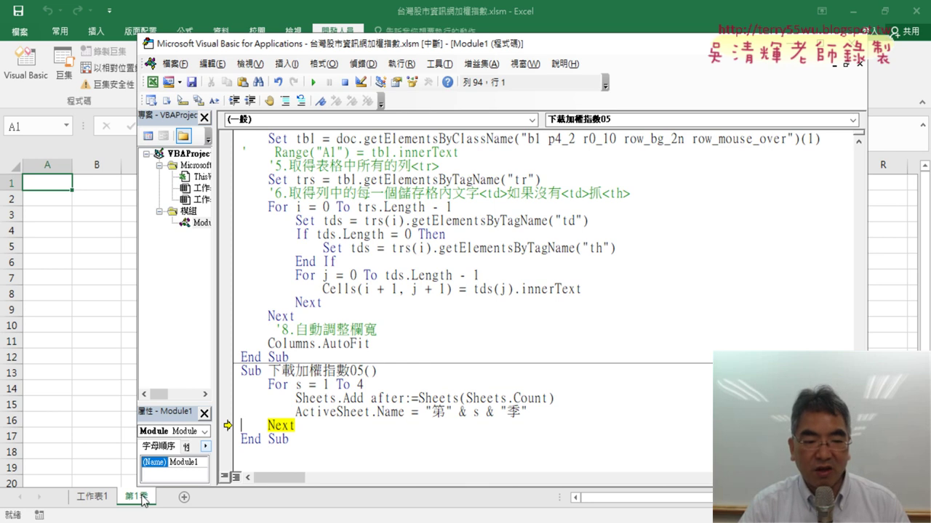
Step: Keep stepping the loop to add the remaining quarter sheets, then insert a blank line after Next
key(F8)
key(F8)
key(F8)
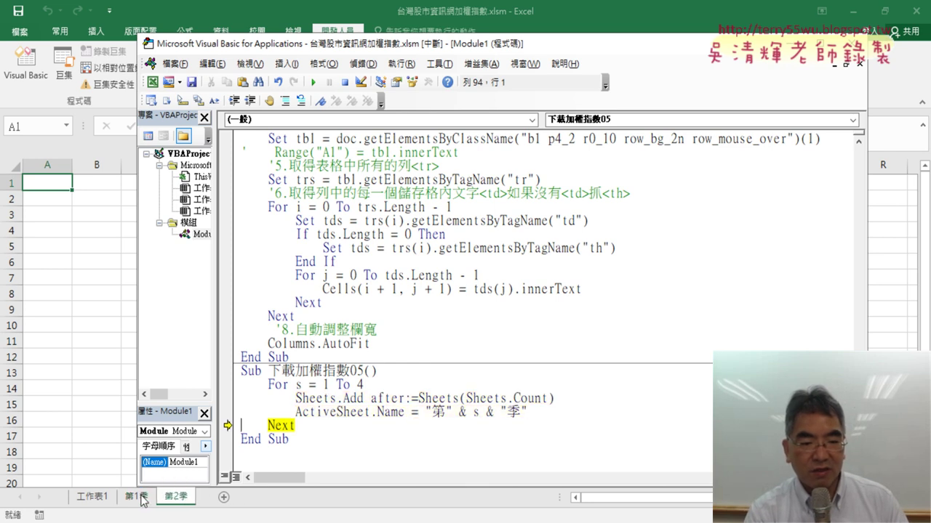
key(F8)
key(F8)
key(F8)
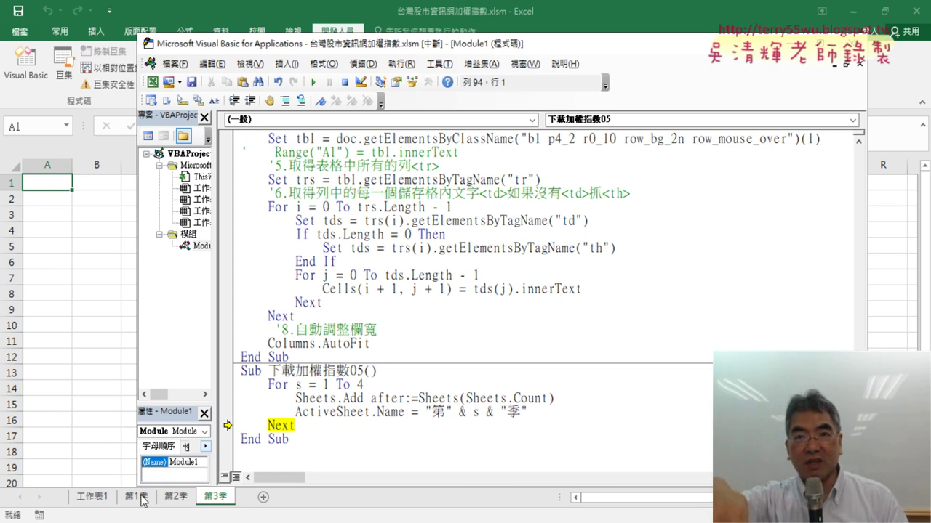
key(F8)
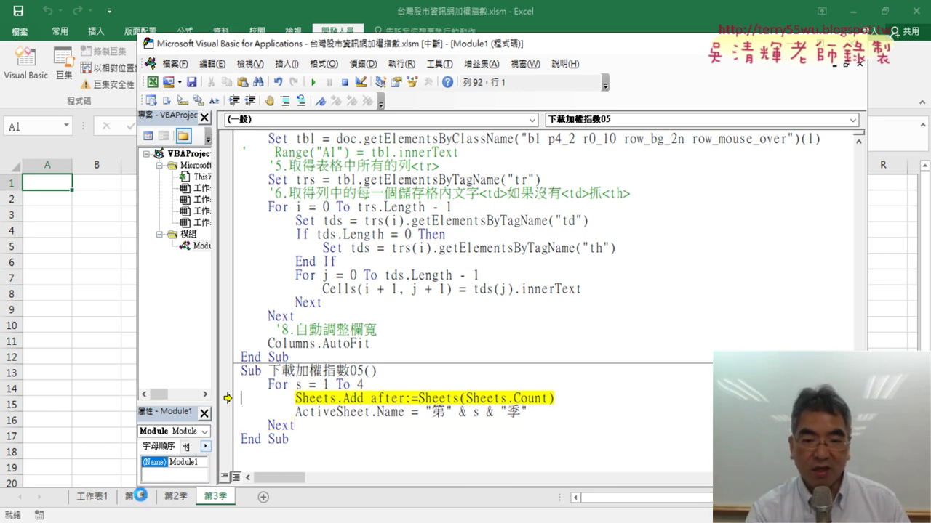
key(F8)
key(F8)
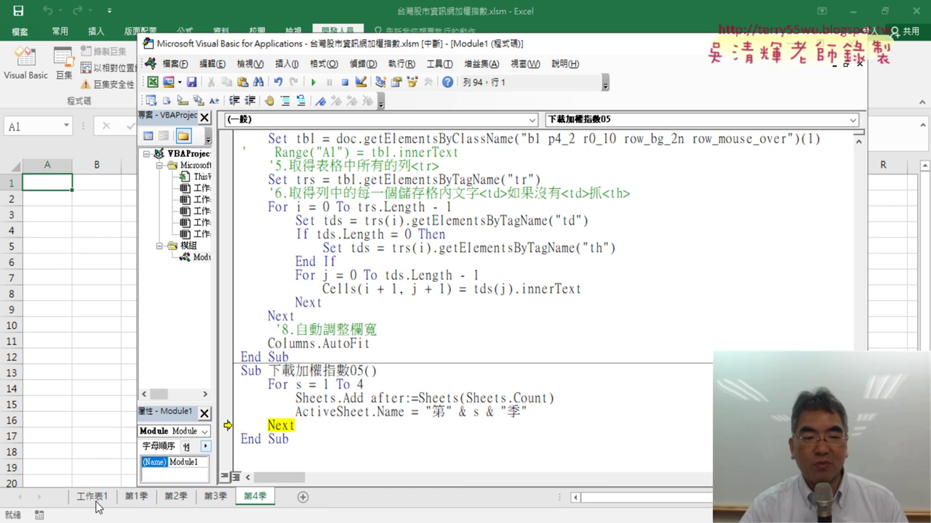
key(Return)
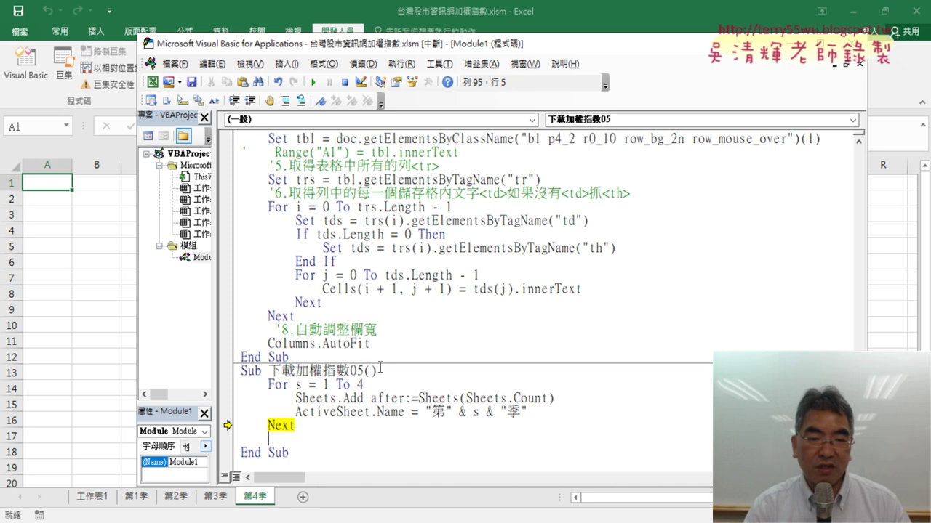
Step: Delete the old body of 下載加權指數05 and confirm the project reset
drag(364, 371, 363, 453)
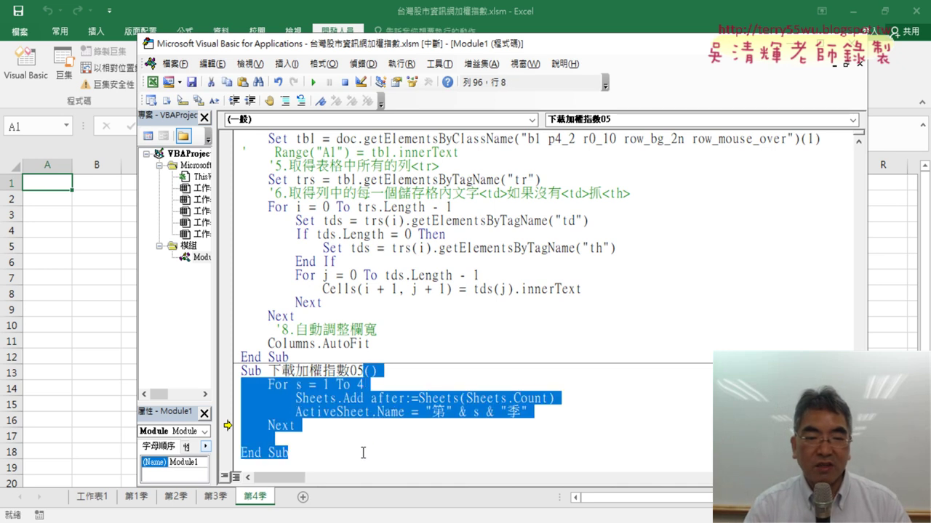
key(Delete)
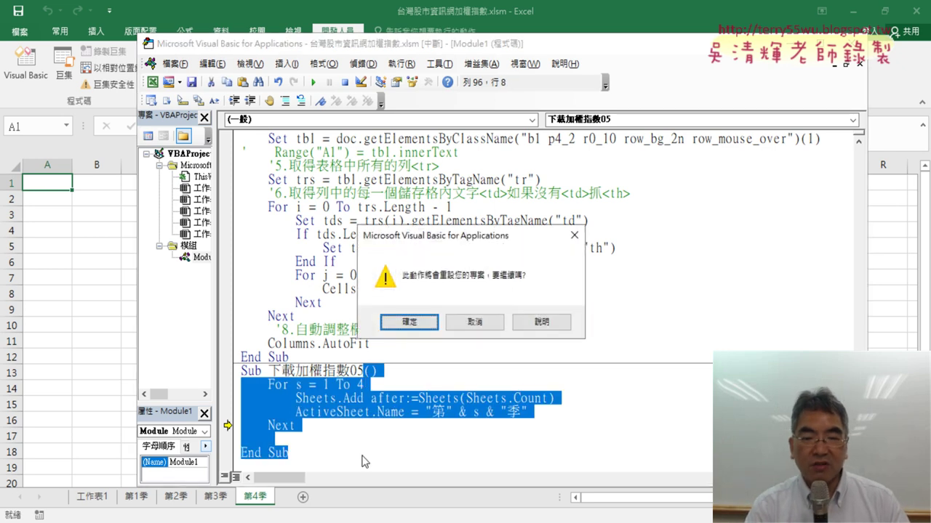
key(Return)
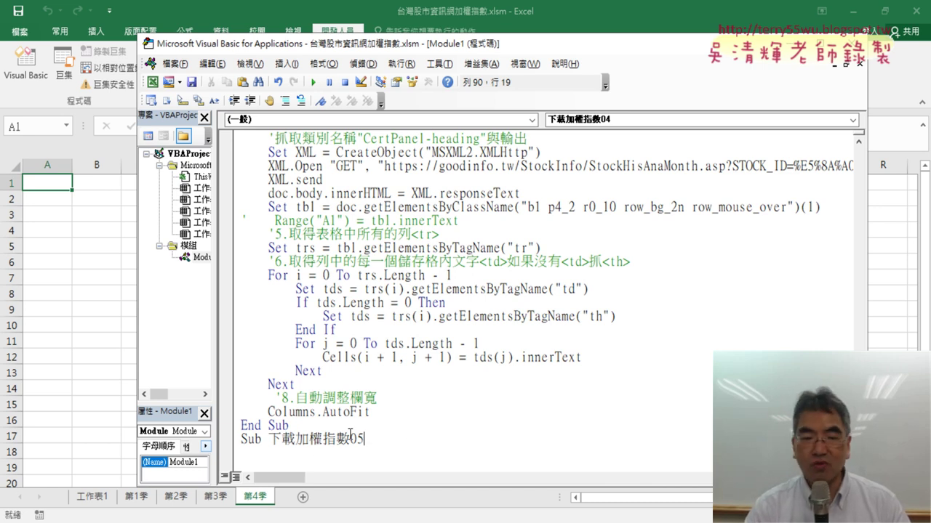
Step: Write an empty For s = 1 To 4 … Next loop inside Sub 下載加權指數05
key(Return)
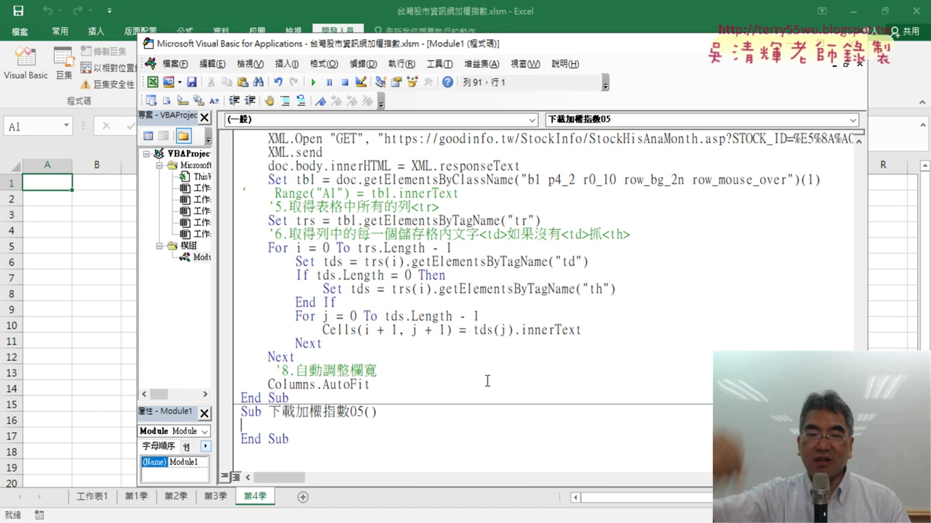
key(Tab)
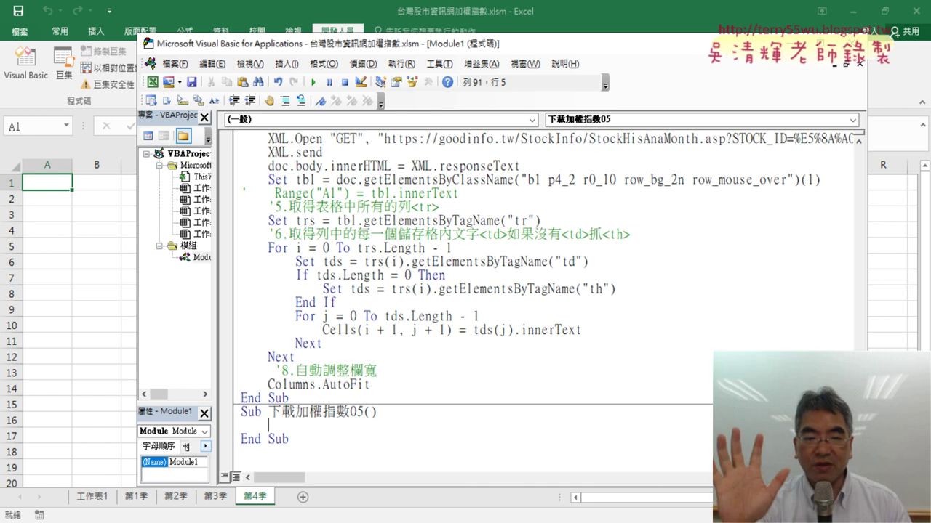
text(fo)
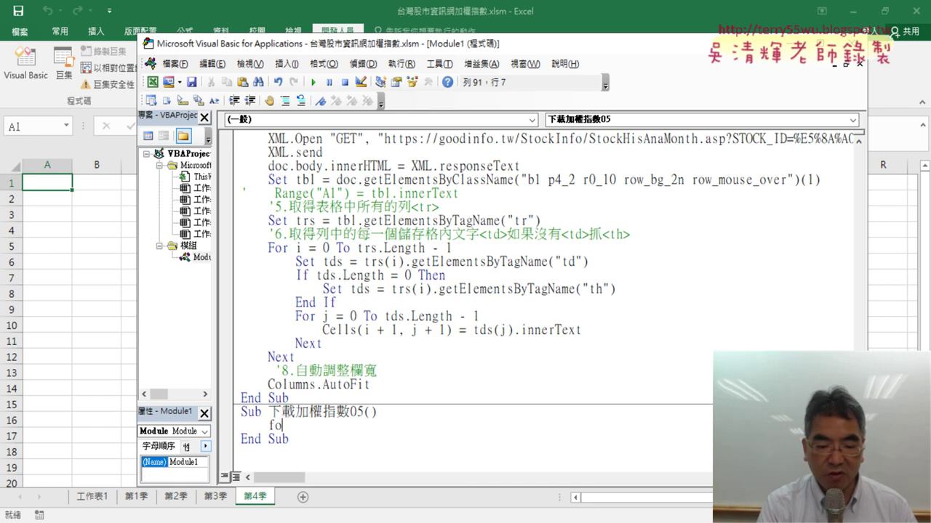
text(r )
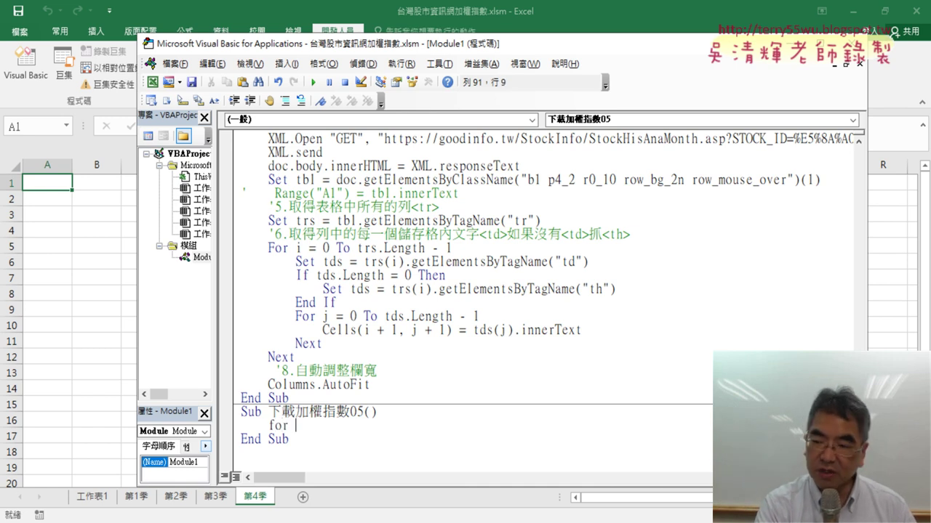
text(s=1 to)
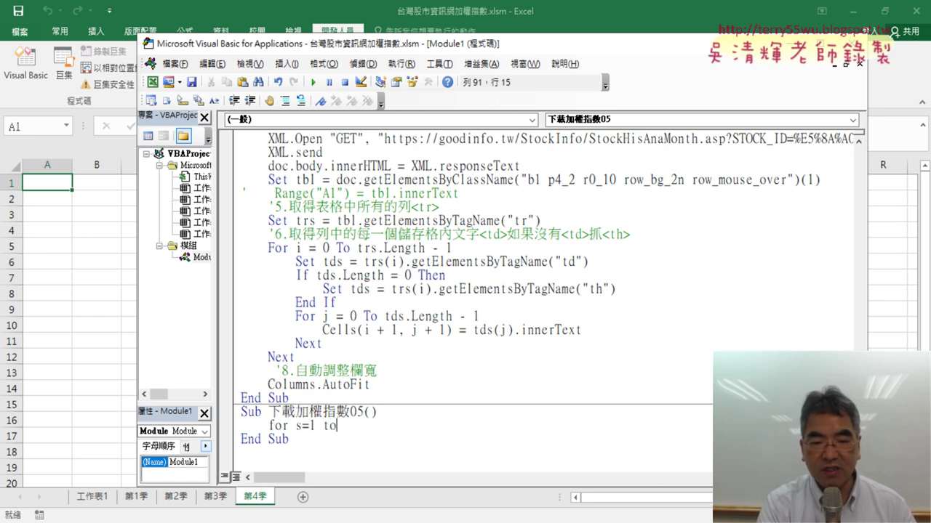
text(4)
key(Return)
key(Return)
text(next)
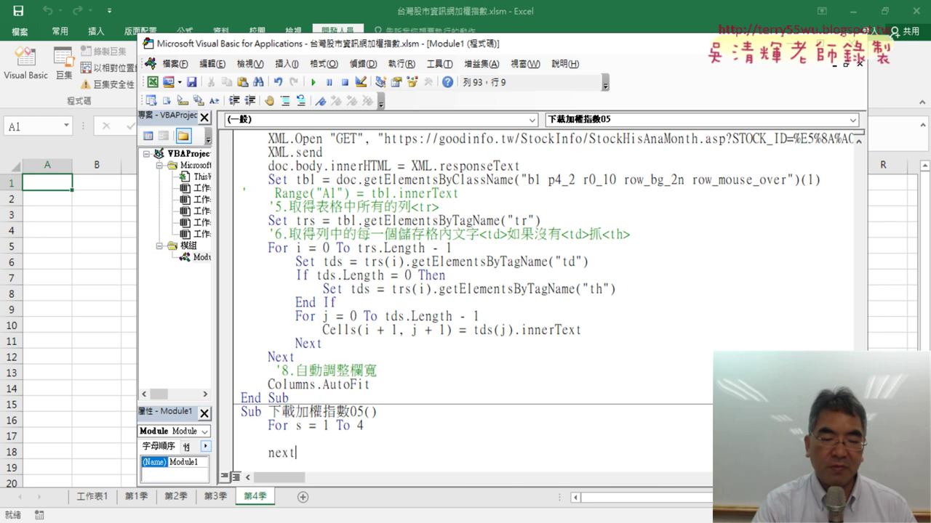
click(268, 439)
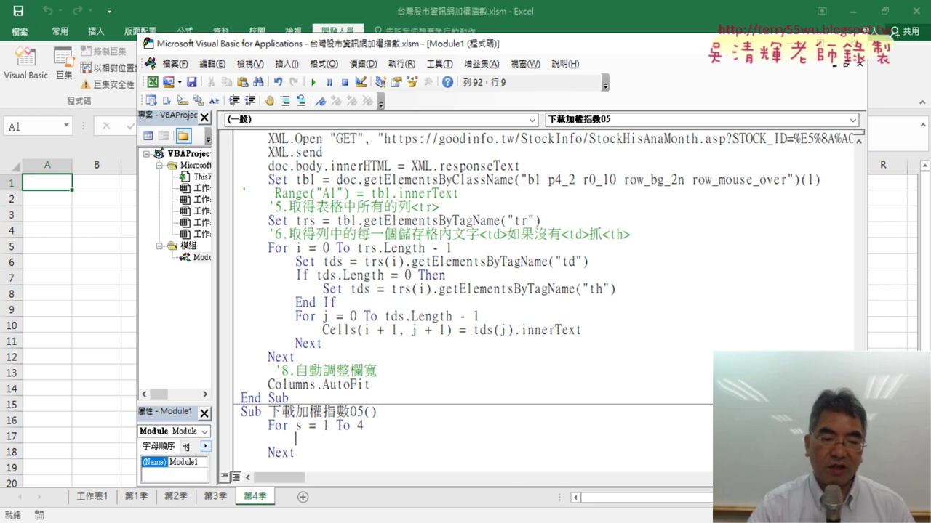
Step: Delete the grouped sheets 第1季–第4季, leaving only 工作表1
shift+click(128, 499)
right_click(129, 500)
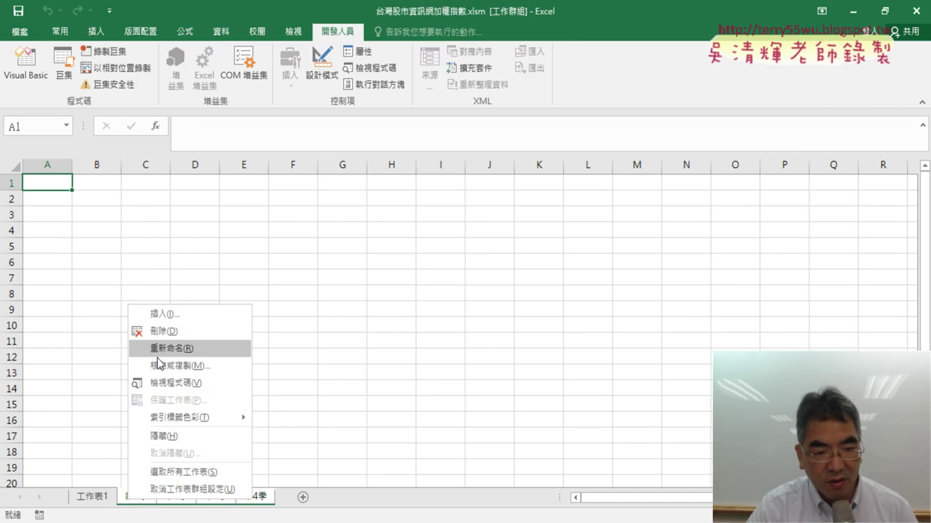
click(150, 328)
click(429, 309)
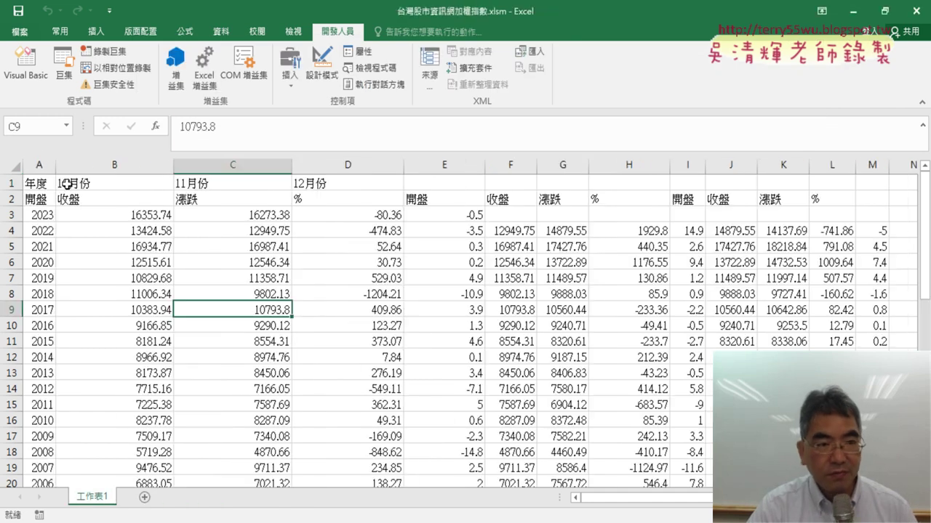
Step: Add a Sheets.Add statement inside the For s = 1 To 4 loop
click(26, 66)
scroll(383, 443, down, 1)
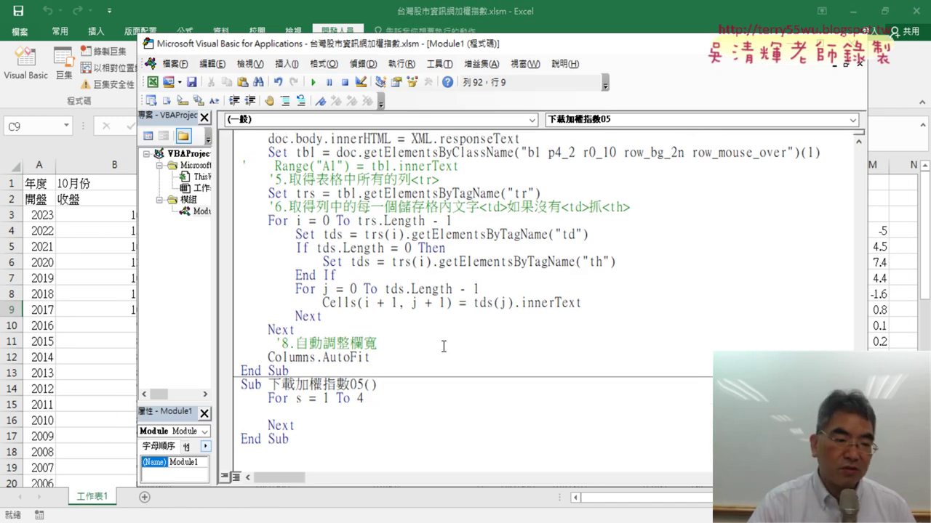
text(s)
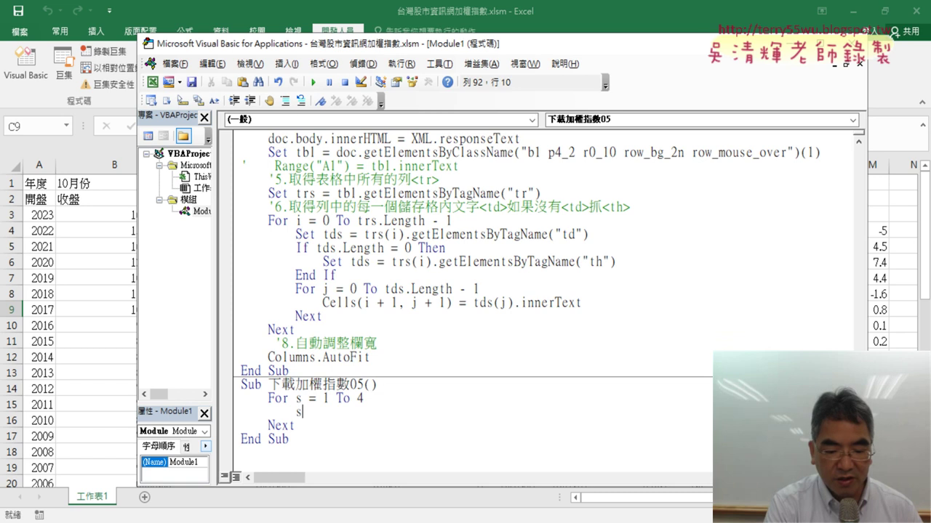
text(heet)
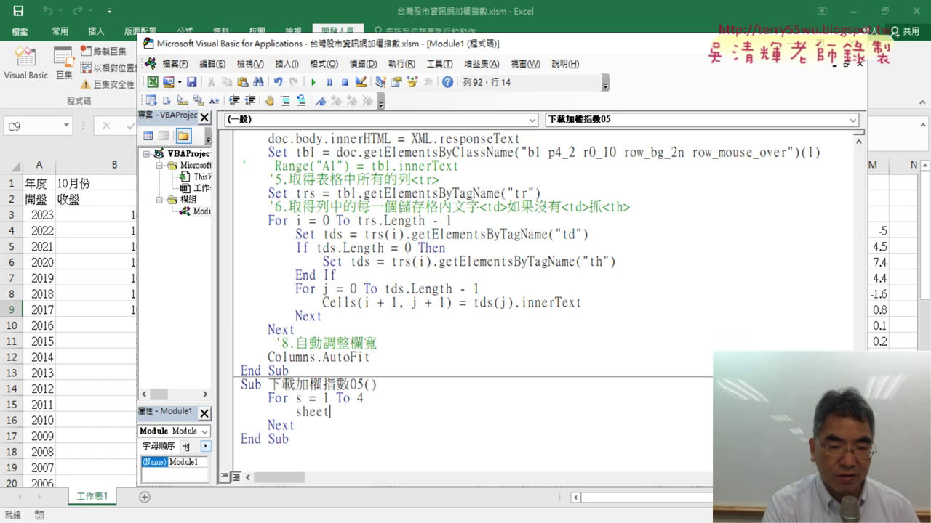
text(s)
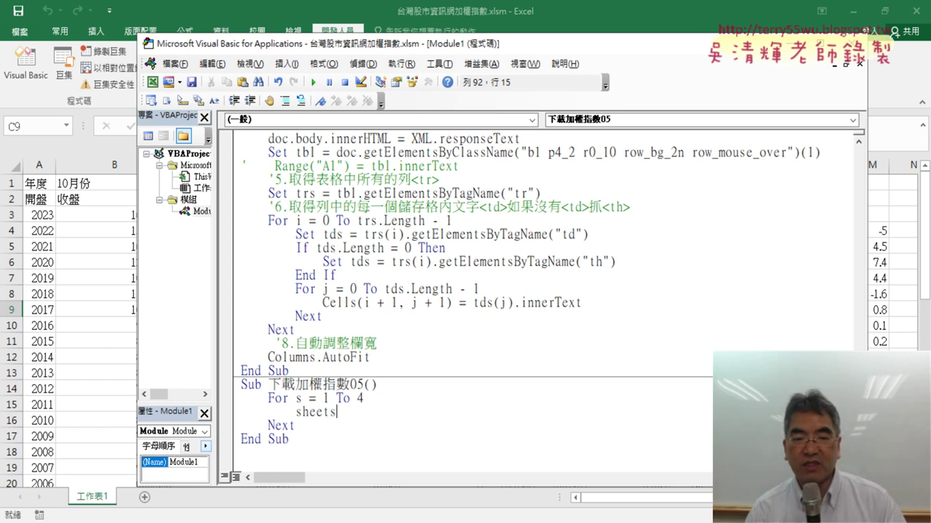
text(.)
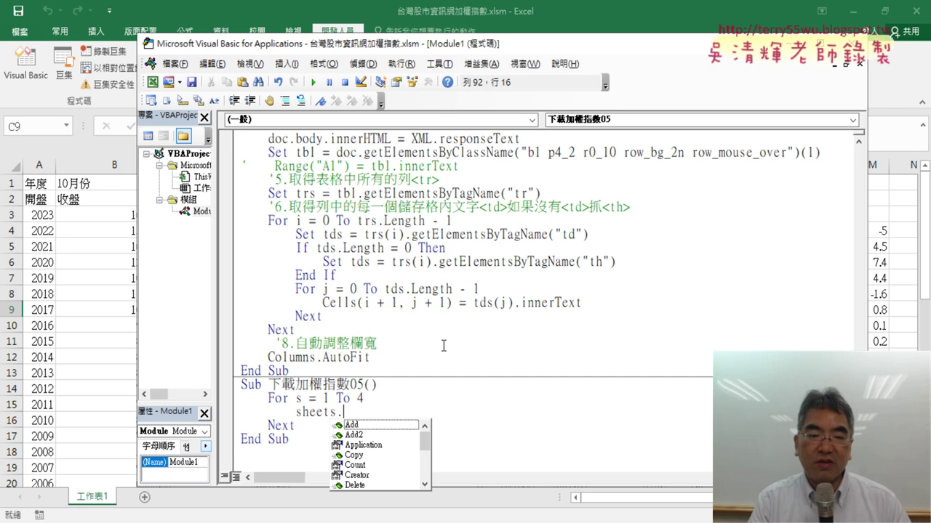
key(Down)
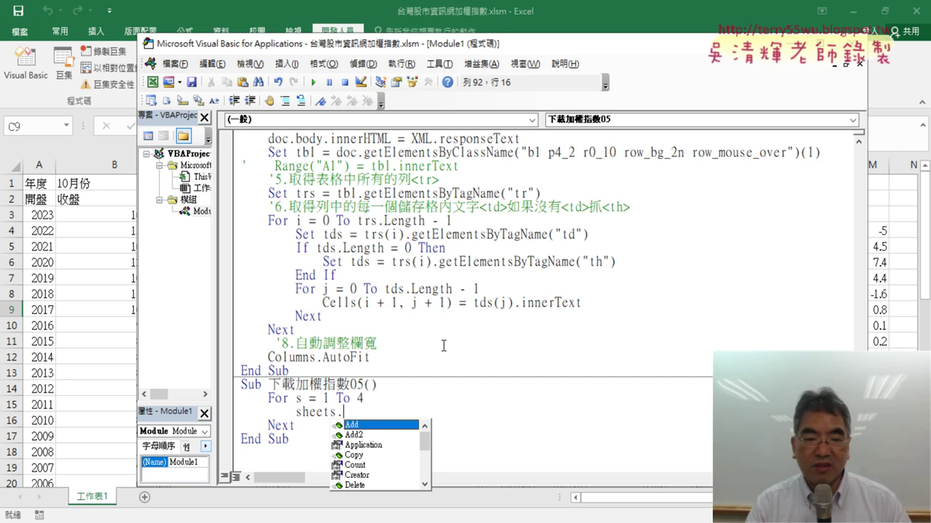
key(space)
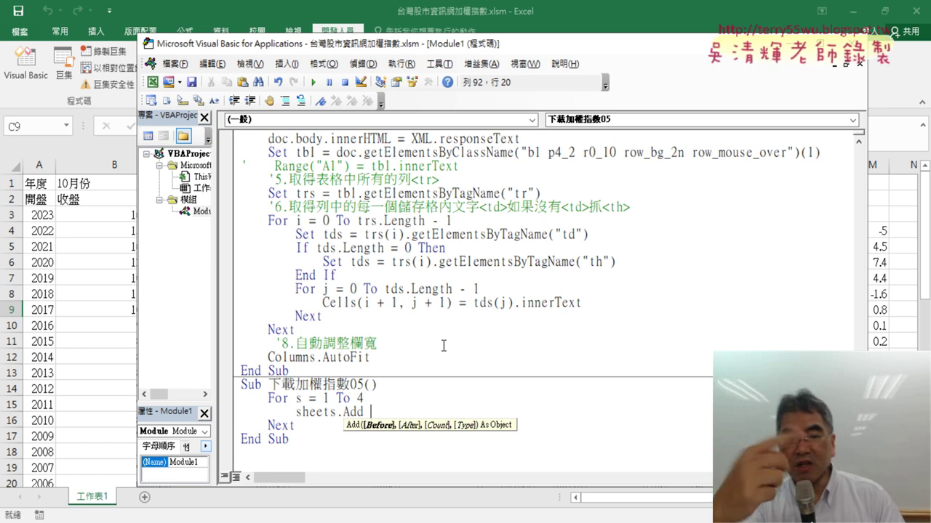
key(Return)
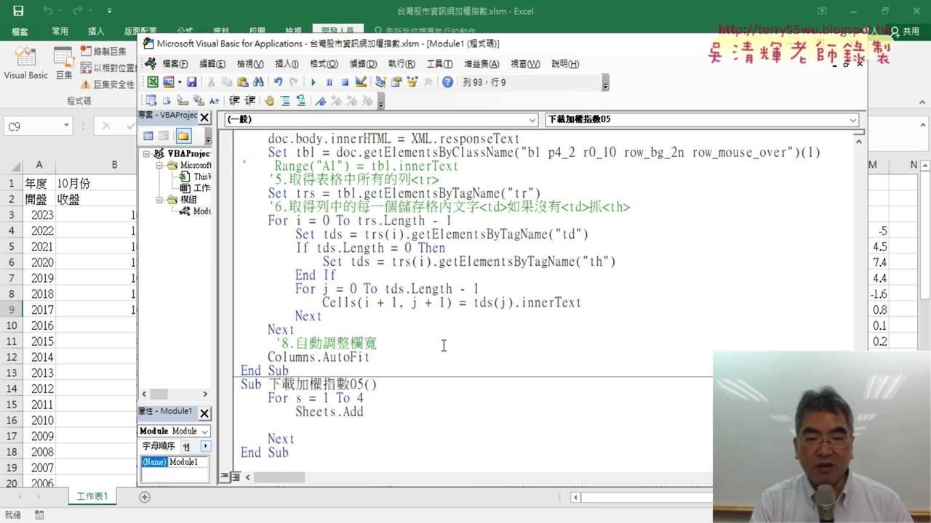
Step: Start an activesheet line under Sheets.Add and run the macro, adding blank sheet 工作表15
key(shift+End)
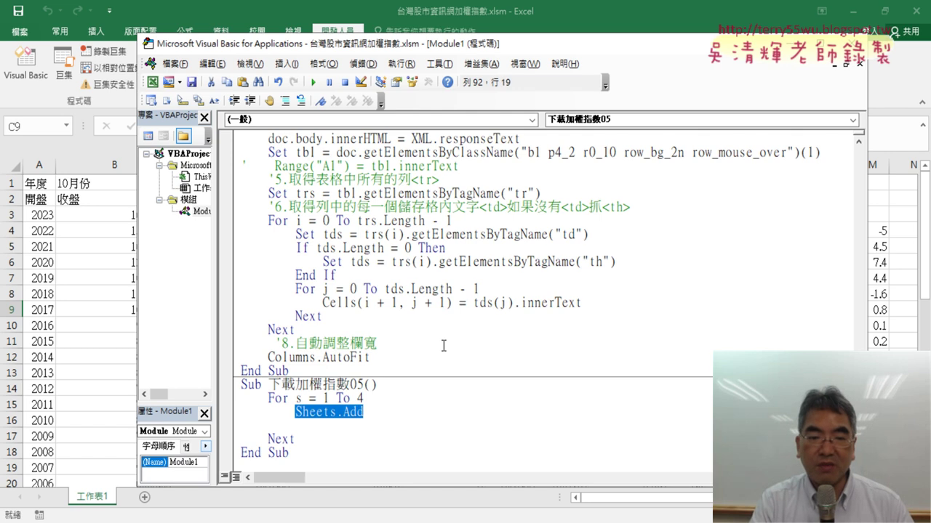
key(Down)
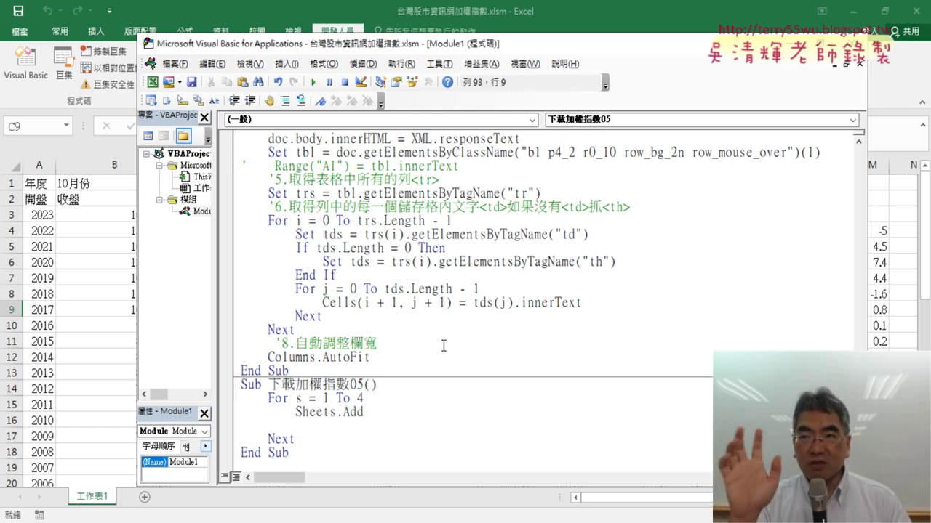
text(a)
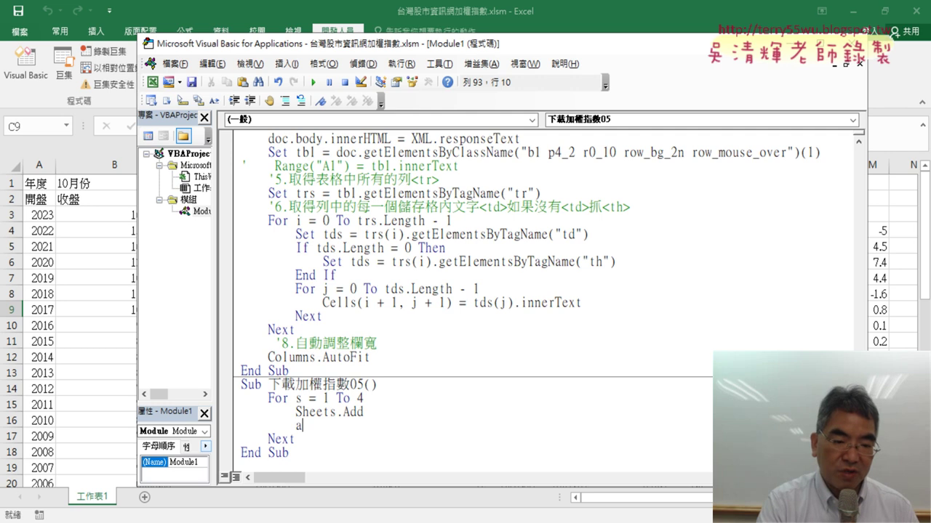
text(ct)
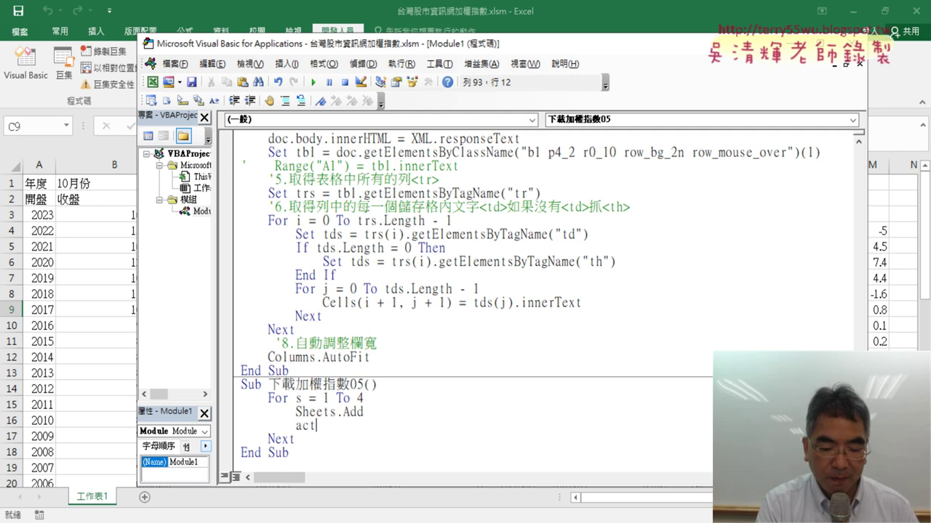
text(ive)
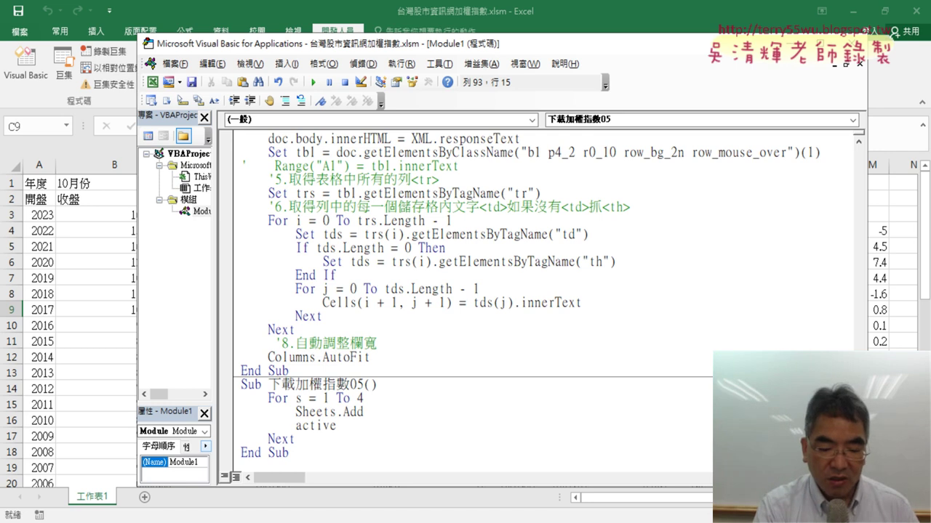
text(s)
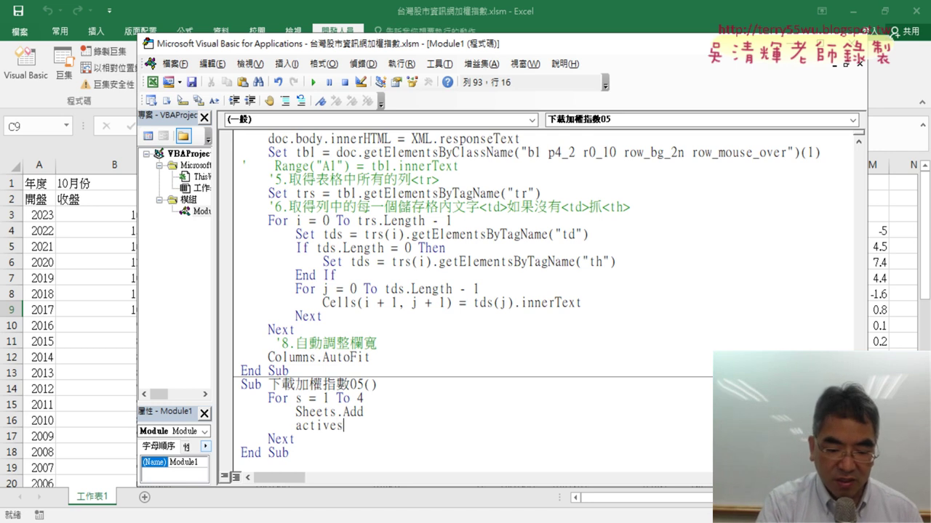
text(he)
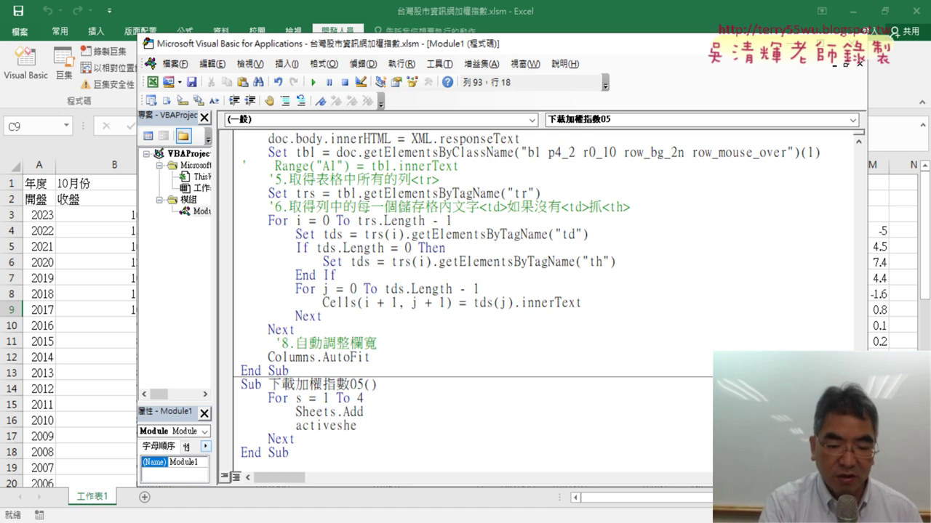
text(et)
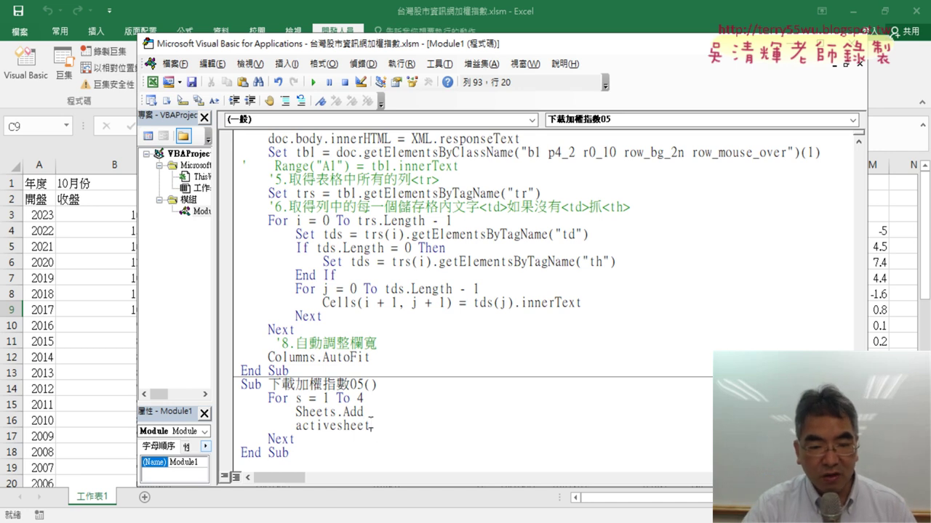
drag(371, 428, 336, 426)
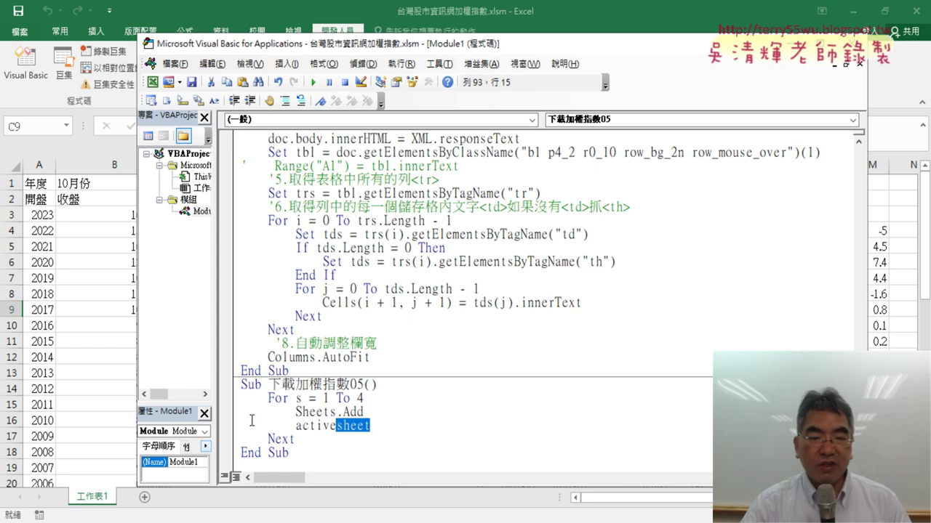
click(144, 499)
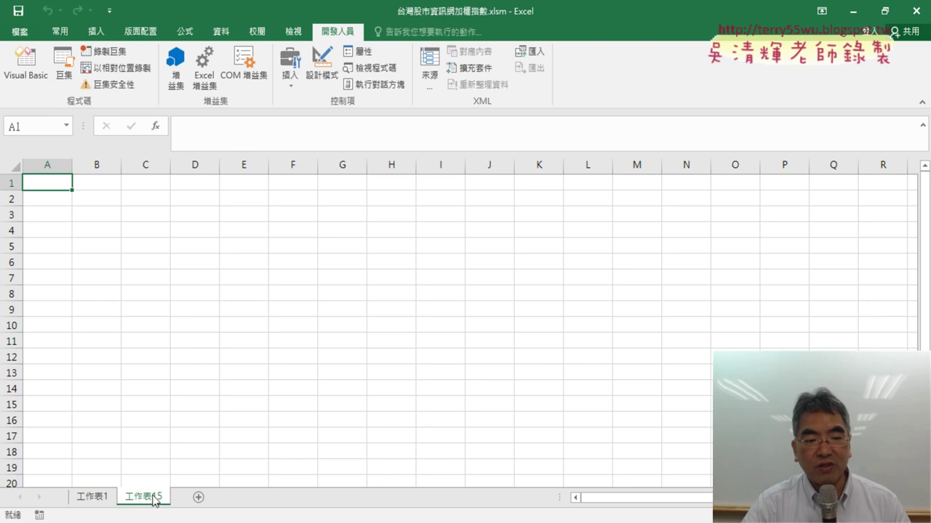
Step: Delete the test sheet 工作表15
right_click(157, 501)
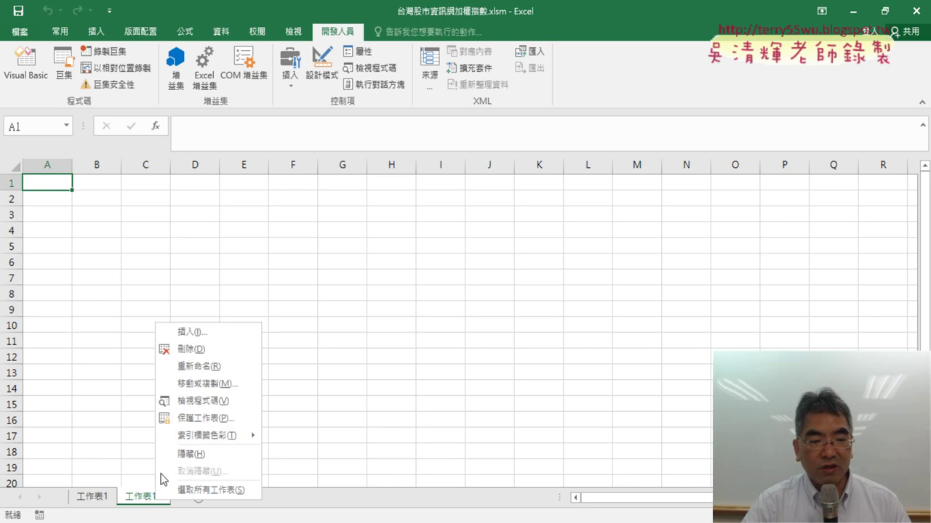
click(178, 349)
click(439, 307)
Step: Complete the naming line as ActiveSheet.Name = "第" & s & "季"
click(26, 64)
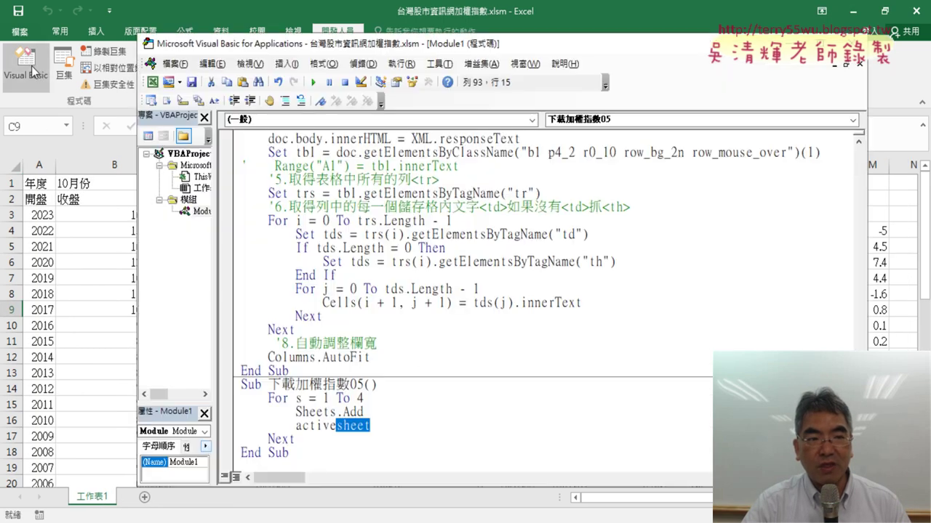
click(420, 423)
text(.)
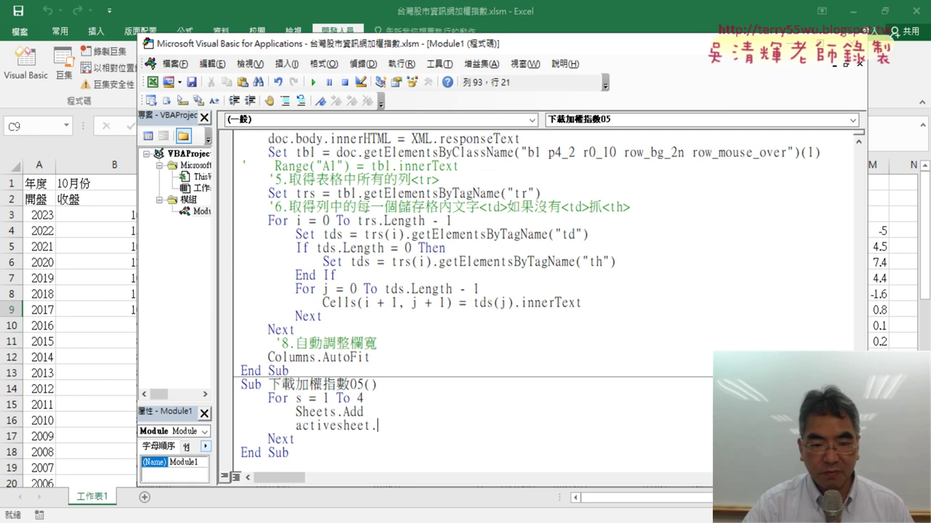
text(n)
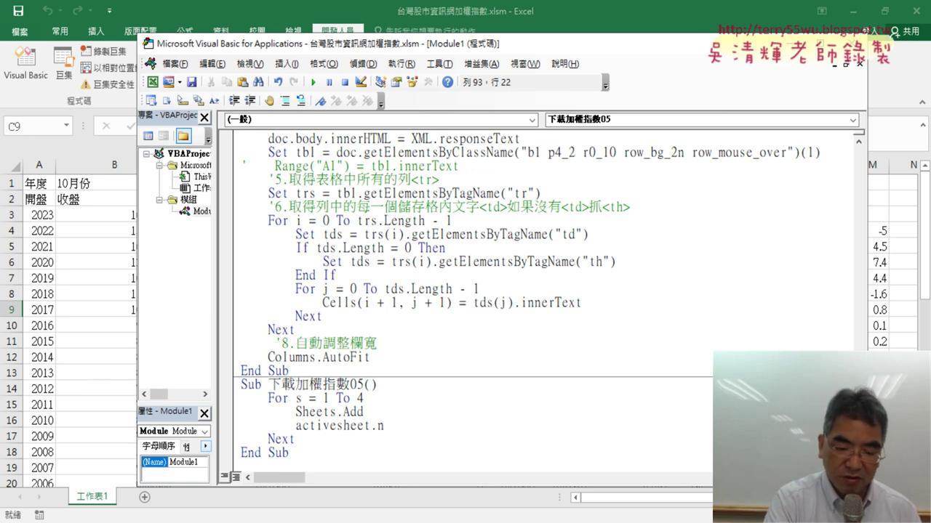
text(ame=)
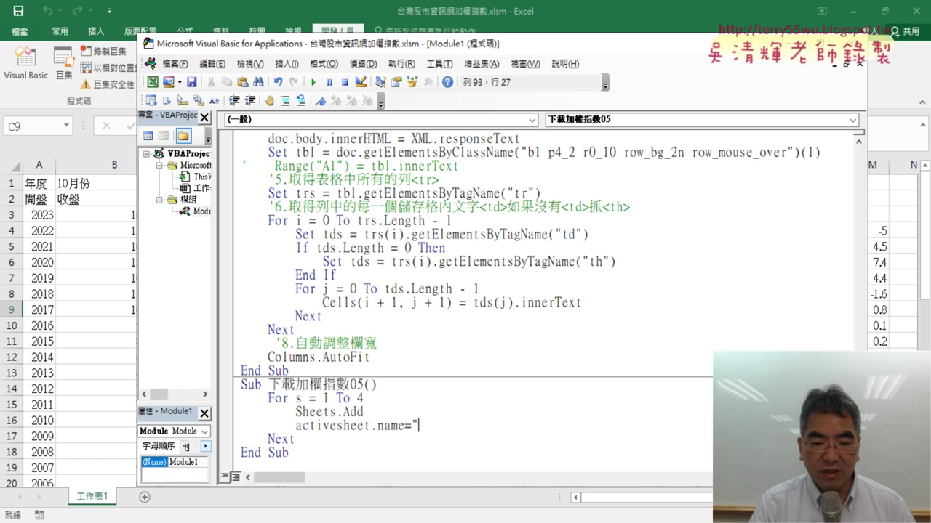
text(")
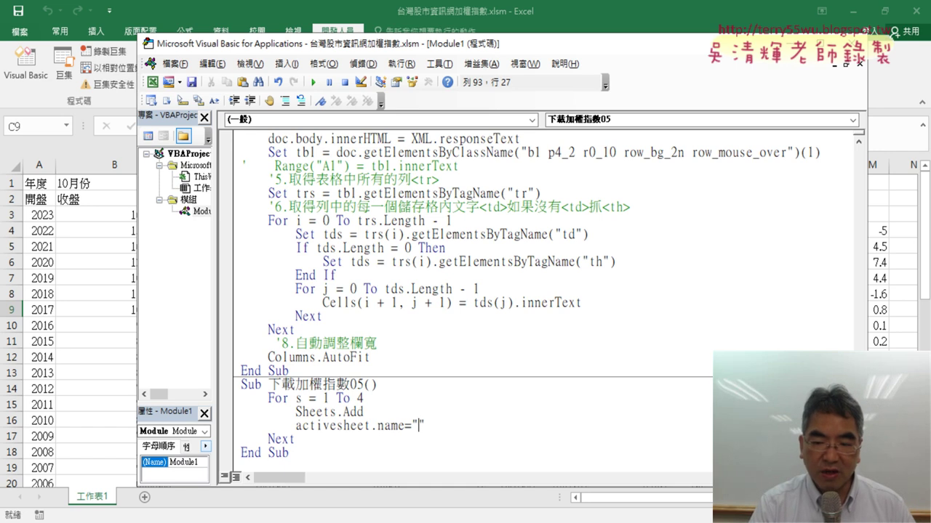
text(ㄉㄧ)
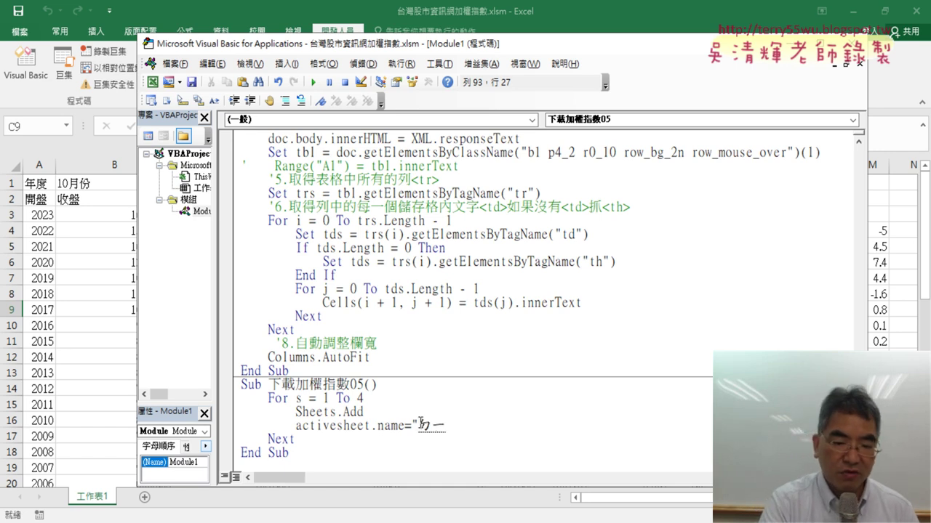
text(ˋ)
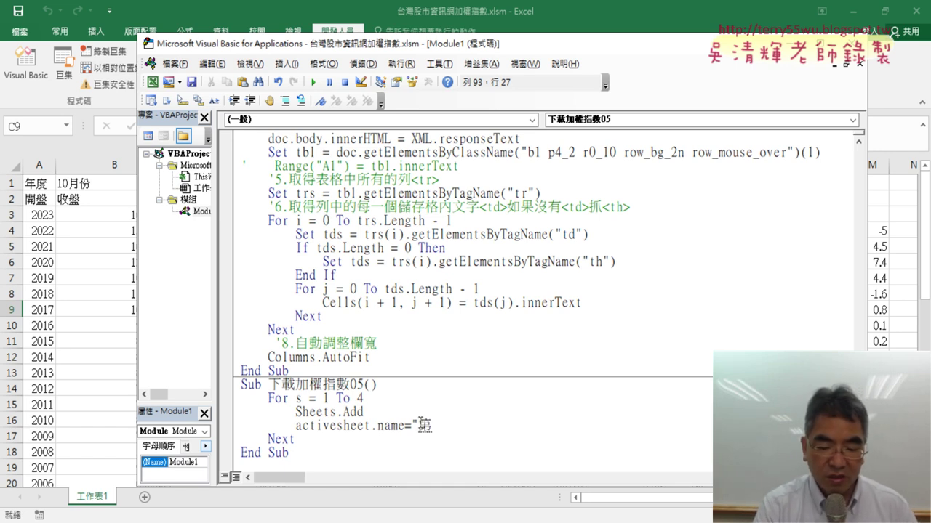
text(1季)
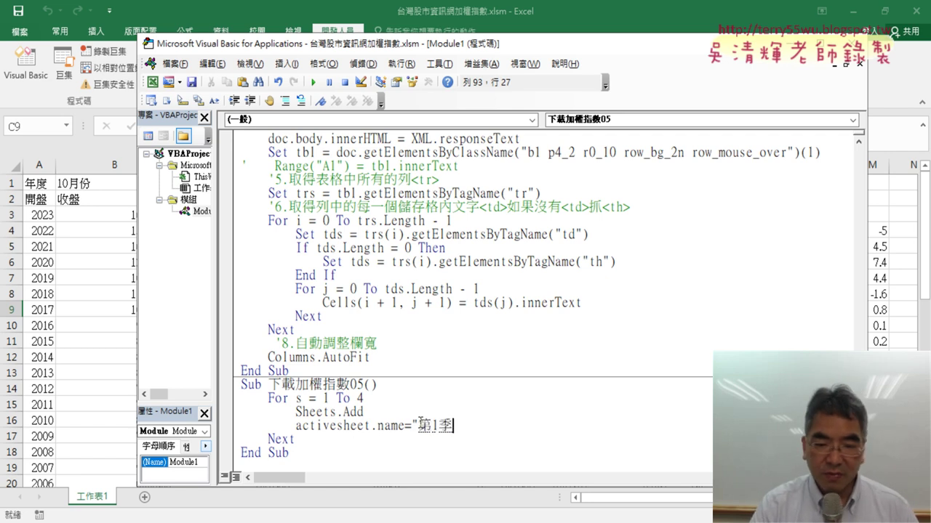
text(")
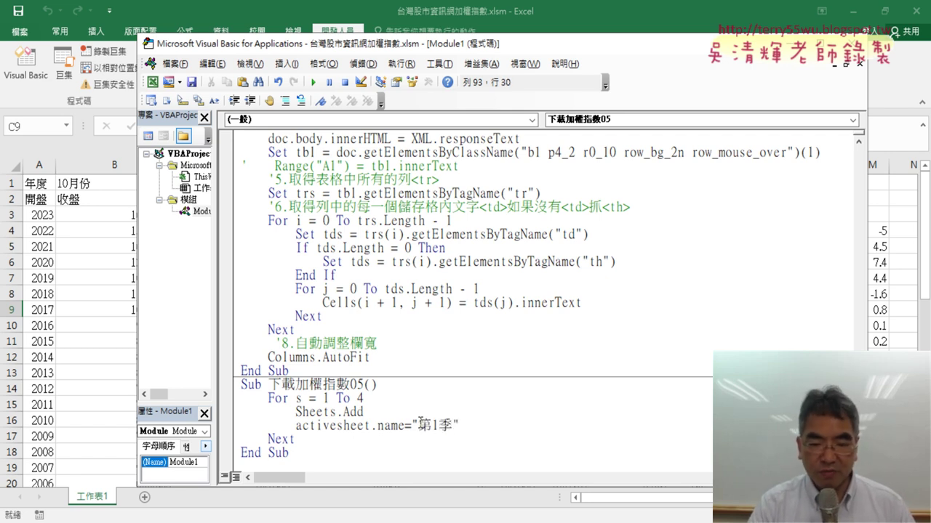
key(shift+Left)
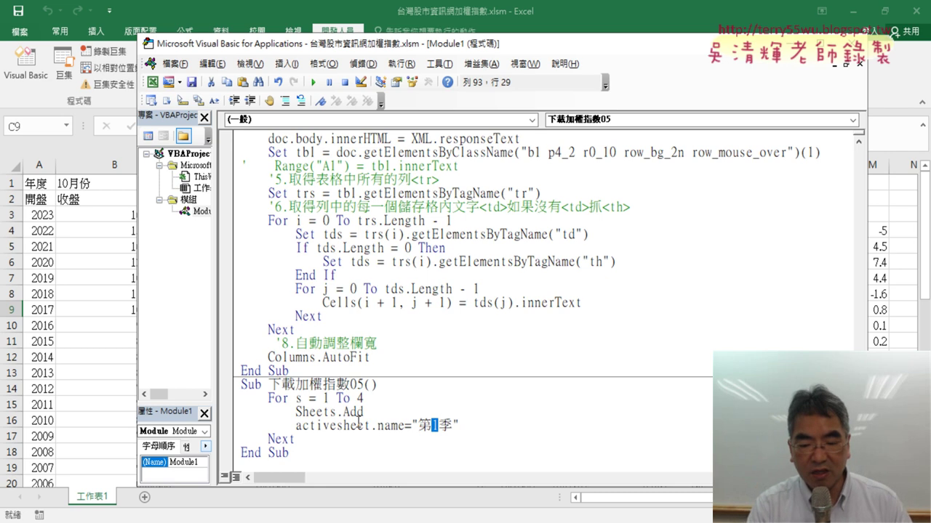
text("")
key(Left)
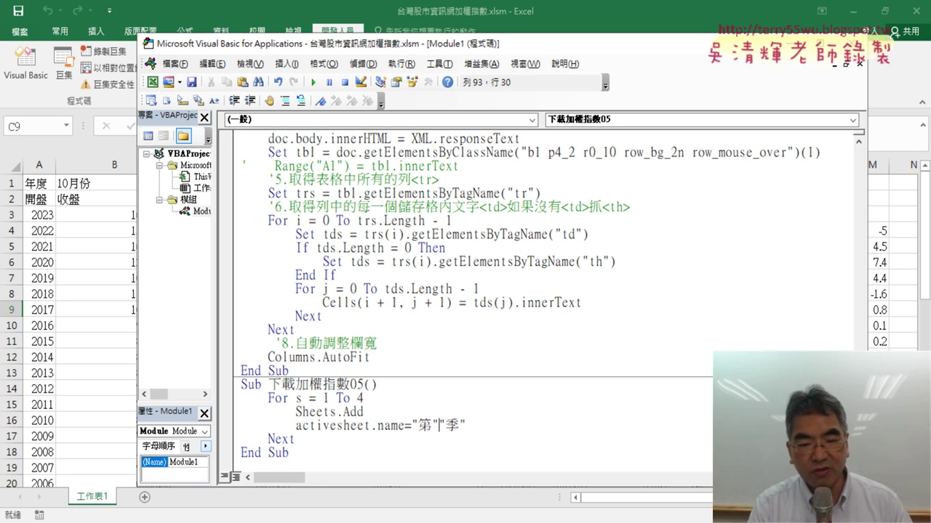
text(&&)
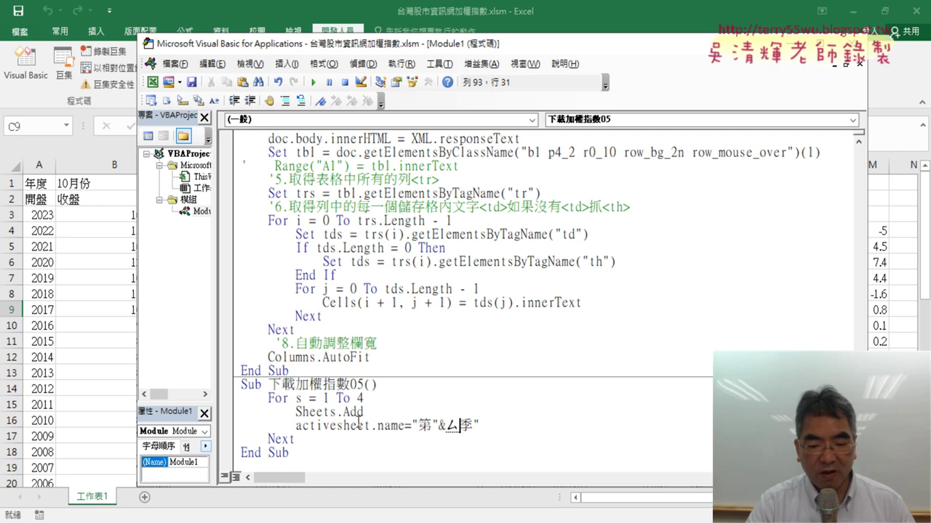
key(shift)
click(439, 425)
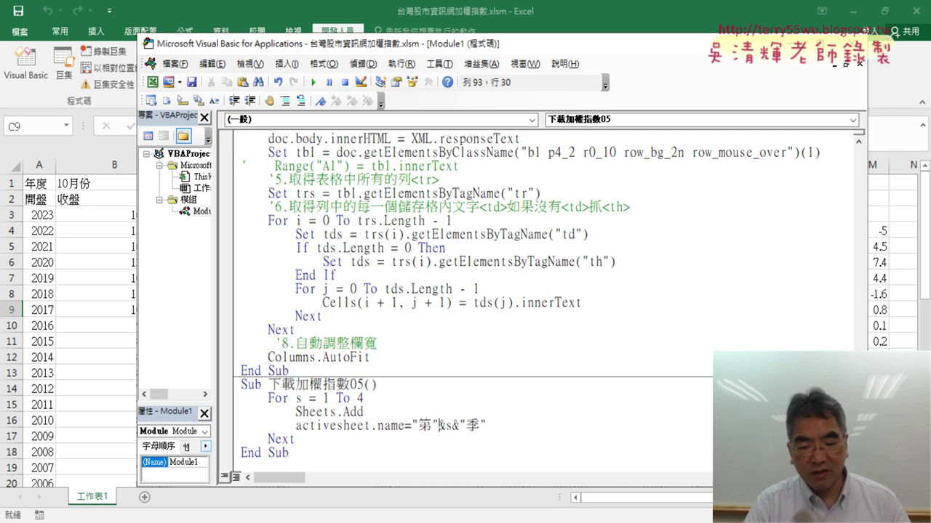
key(space)
key(Right)
key(space)
key(Right)
key(space)
key(Right)
key(space)
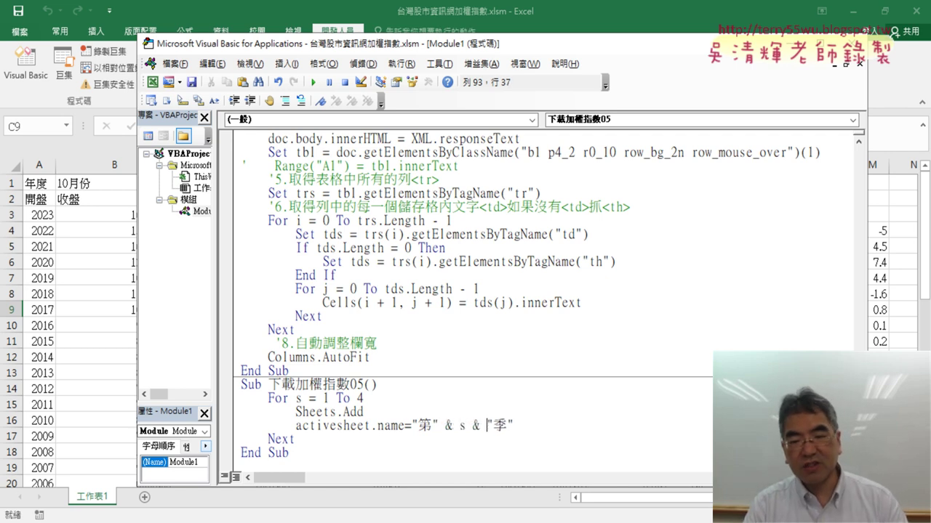
click(296, 440)
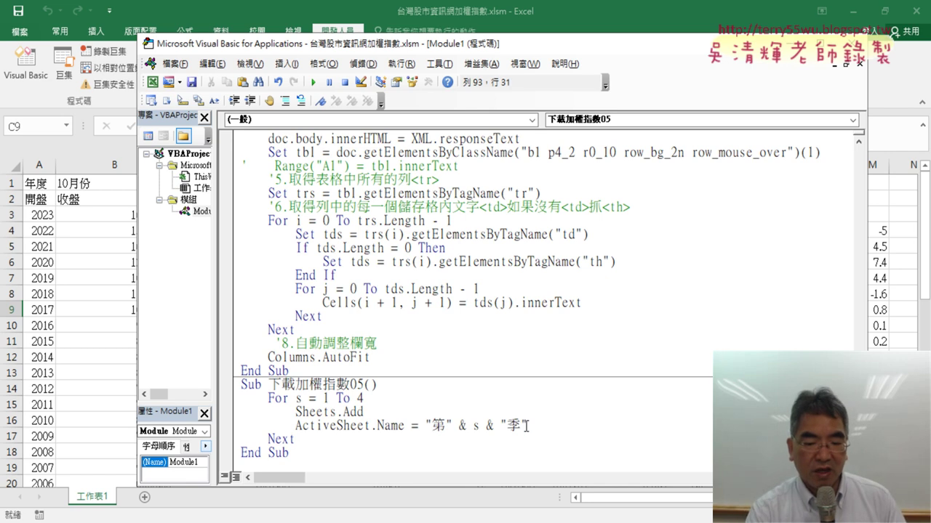
Step: Step into 下載加權指數05 past Sheets.Add and rearrange the editor to see the new 工作表16 tab
key(F8)
key(F8)
key(F8)
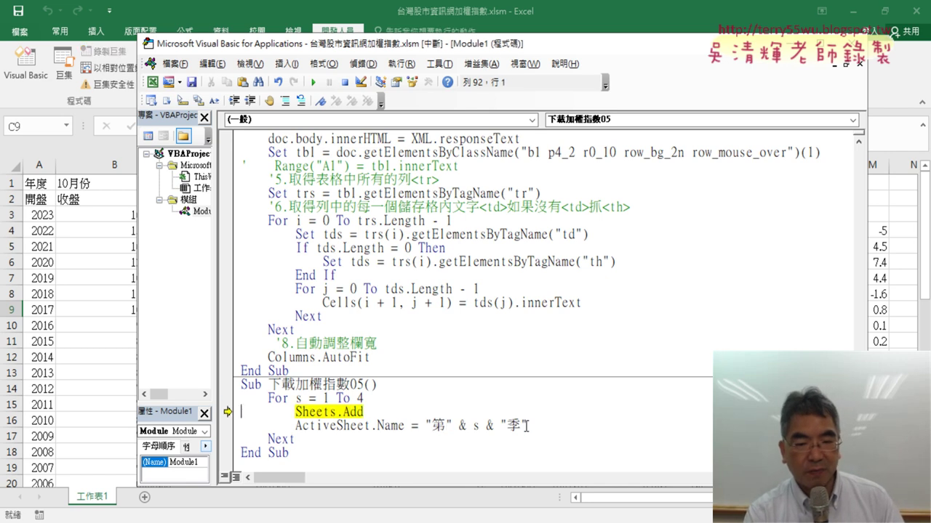
key(F8)
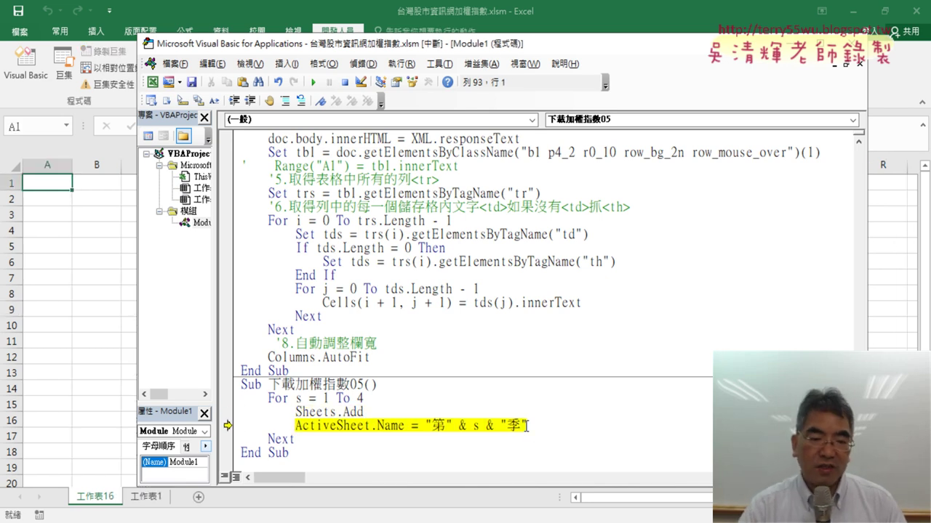
drag(363, 412, 297, 418)
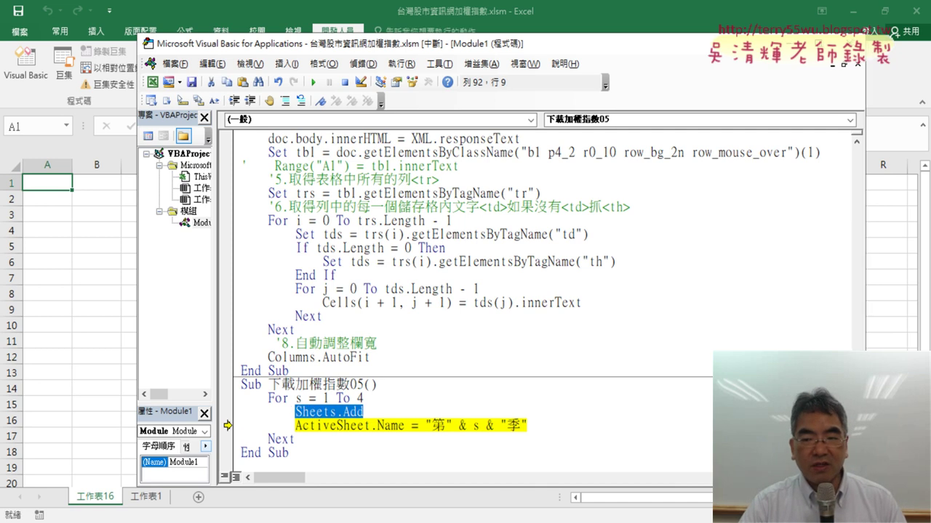
drag(866, 219, 656, 218)
mouse_move(461, 34)
mouse_down()
mouse_move(461, 60)
mouse_move(519, 42)
mouse_up()
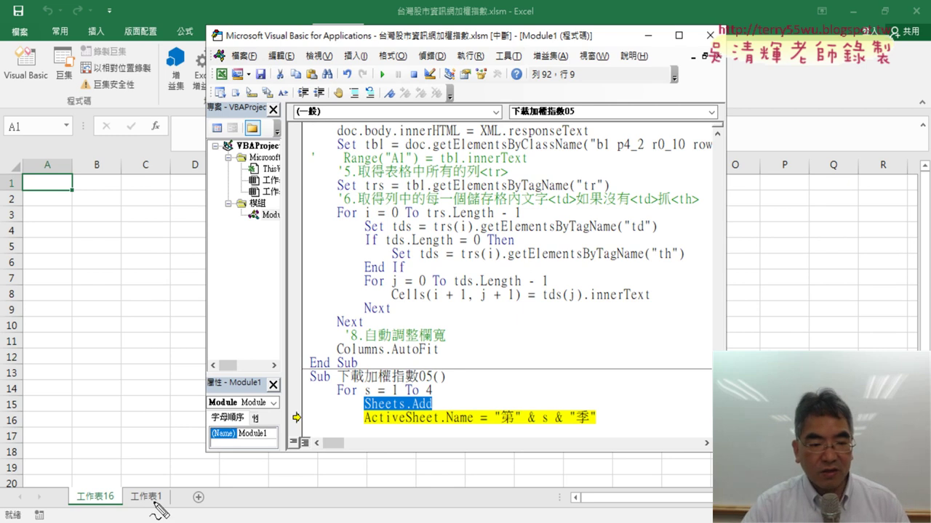
drag(160, 501, 109, 477)
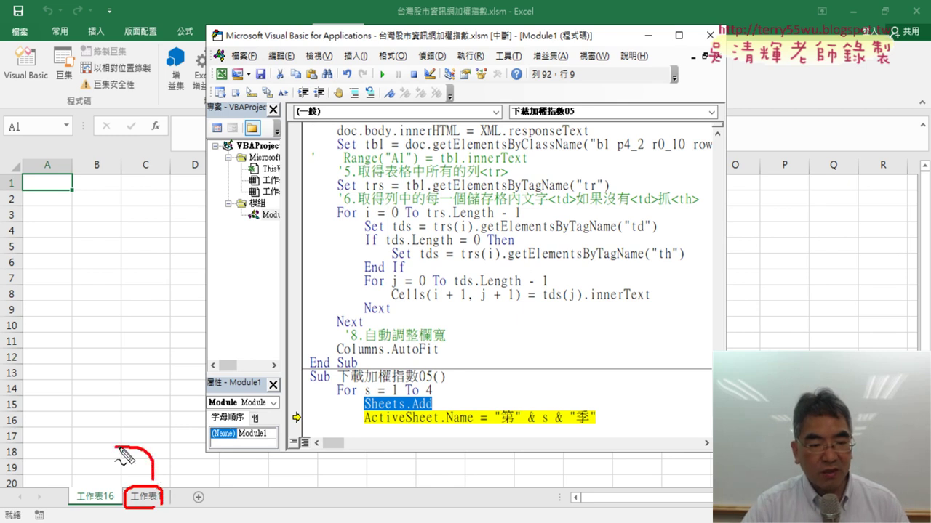
drag(113, 513, 116, 514)
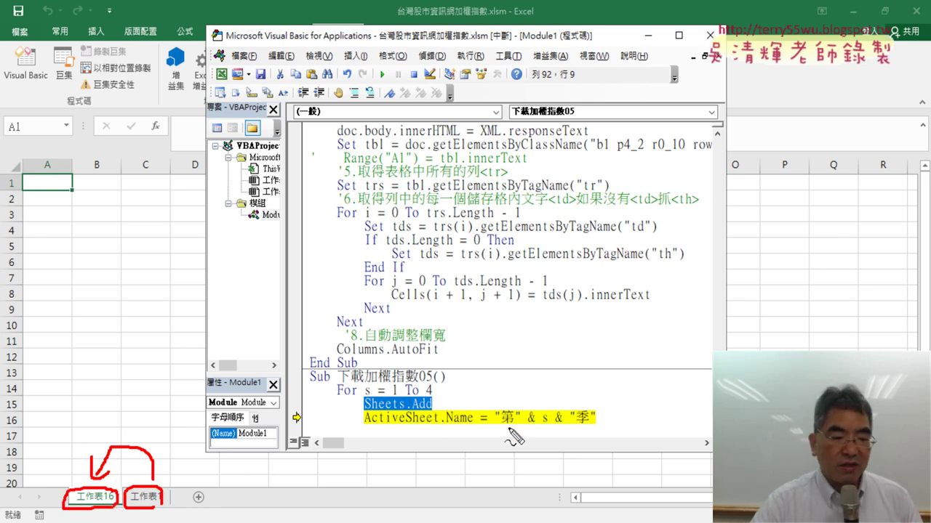
key(Escape)
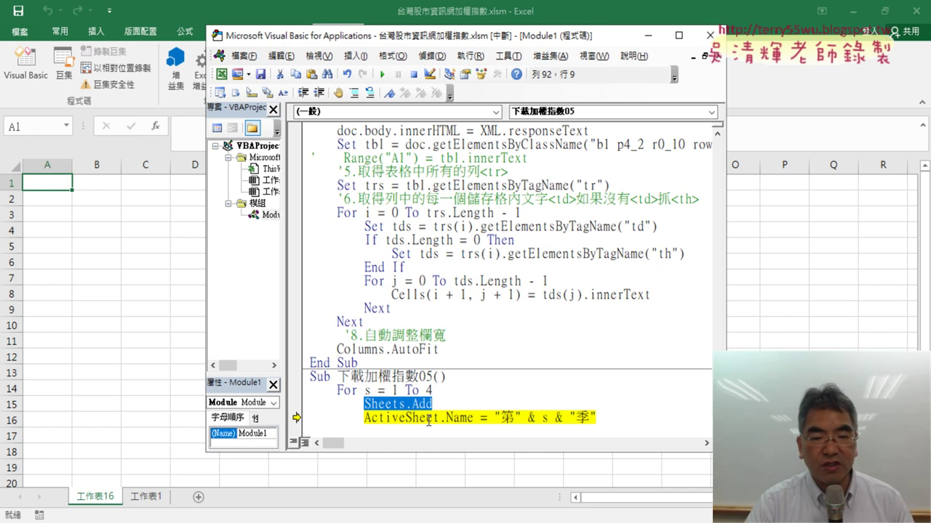
Step: Step the loop to rename 第1季 and add 第2季–第4季, then open a blank line after Next
click(524, 418)
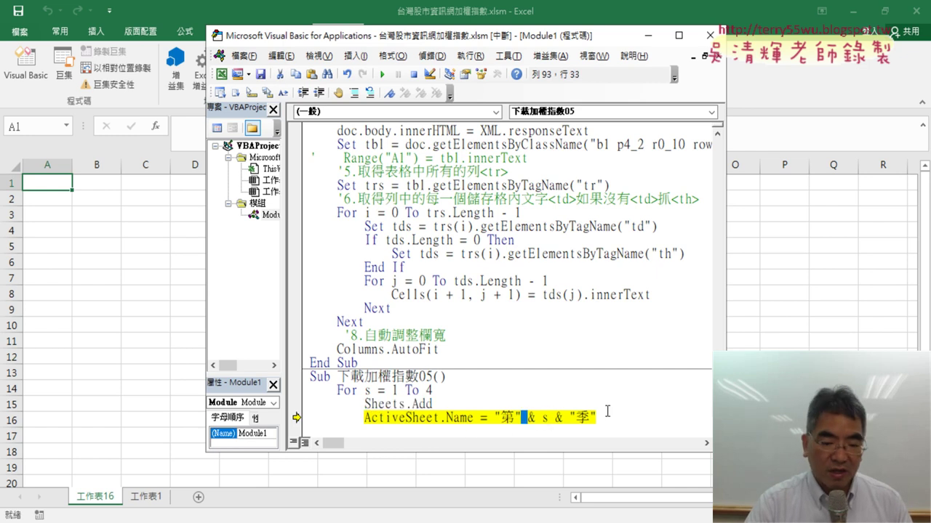
key(F8)
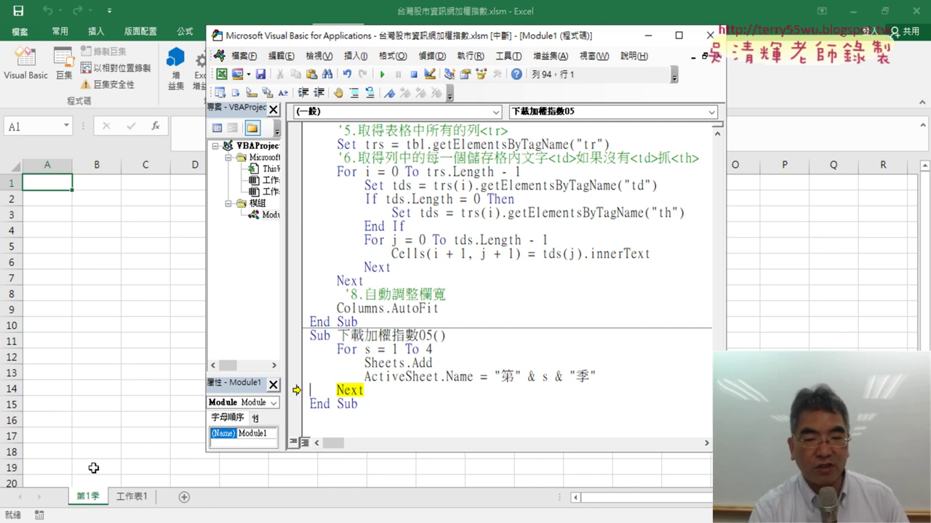
key(F8)
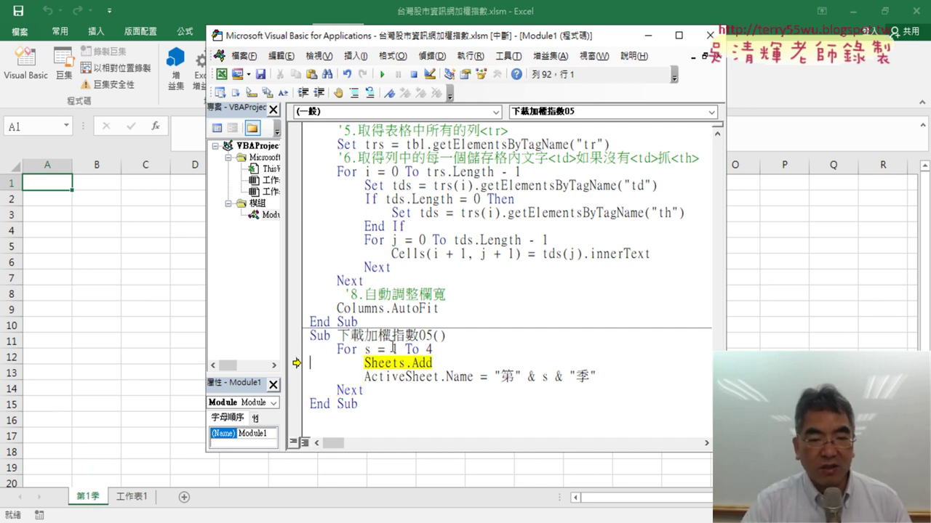
mouse_move(368, 351)
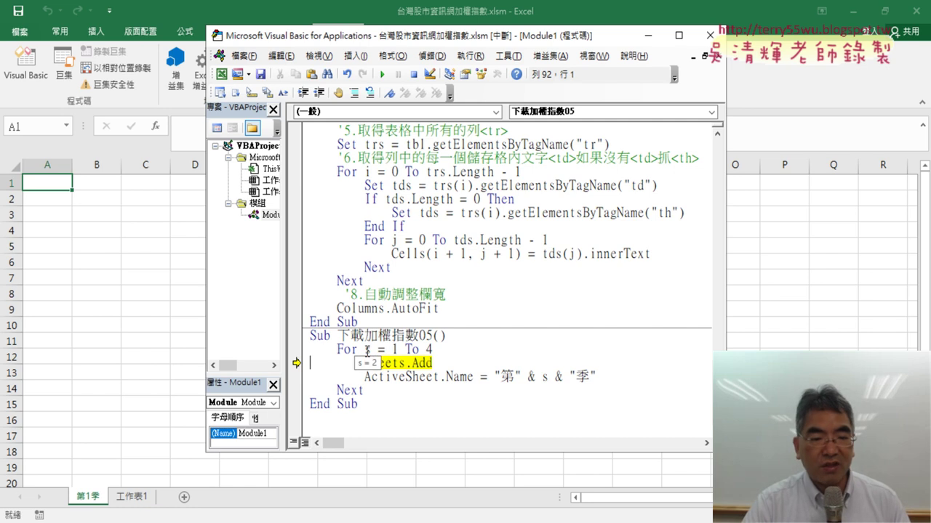
key(F8)
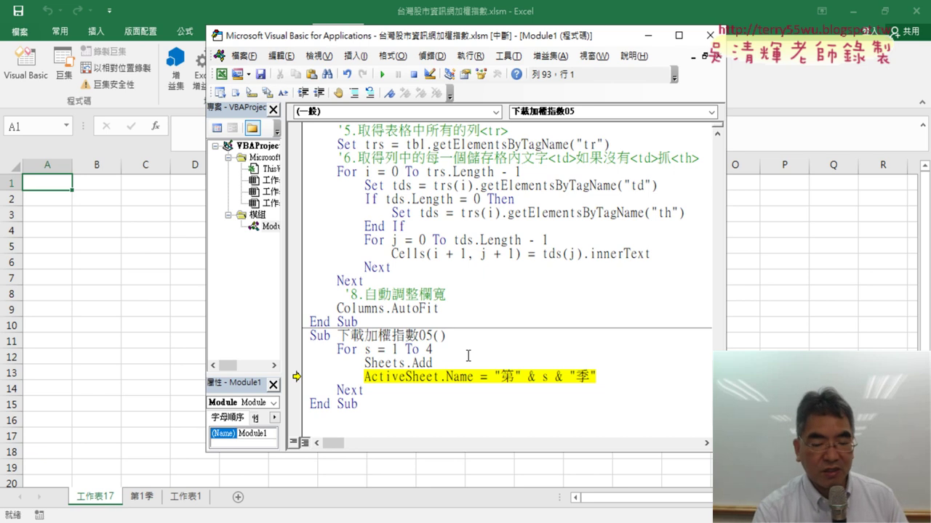
key(F8)
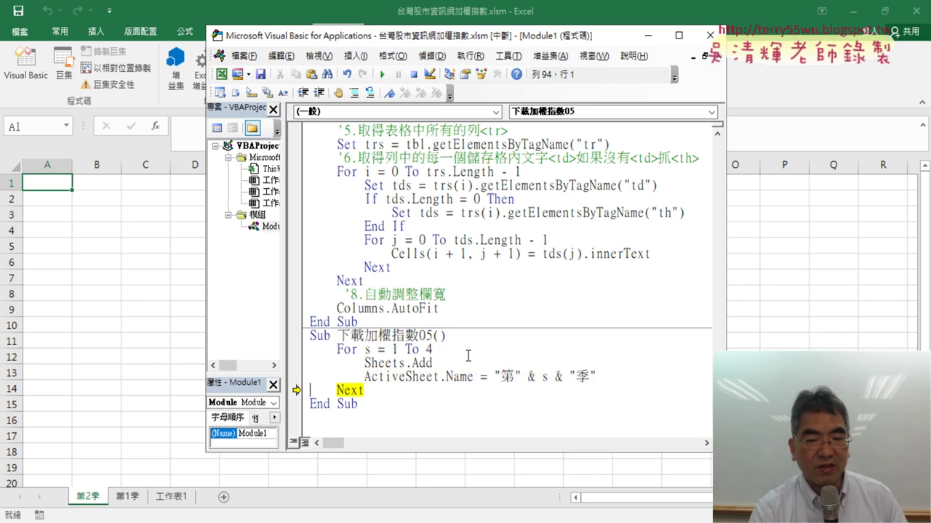
key(F8)
key(F8)
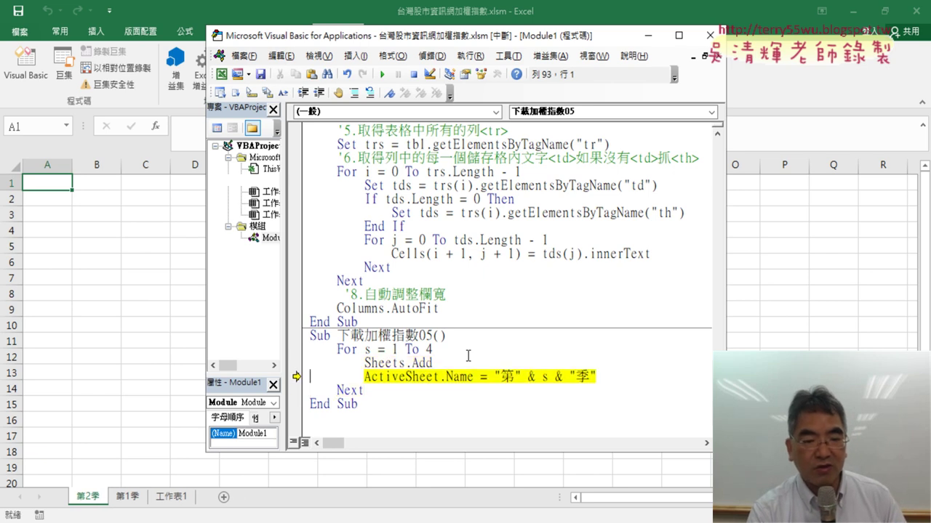
key(F8)
key(F8)
key(F8)
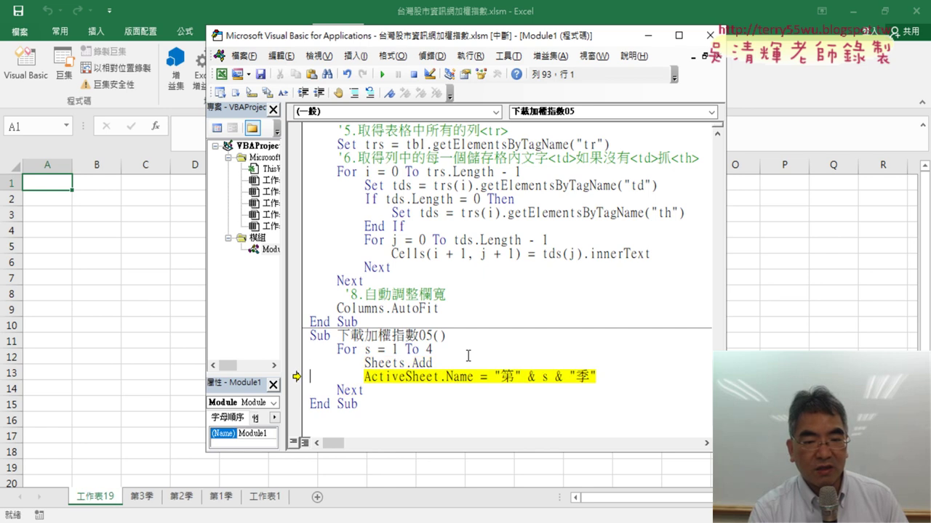
key(F8)
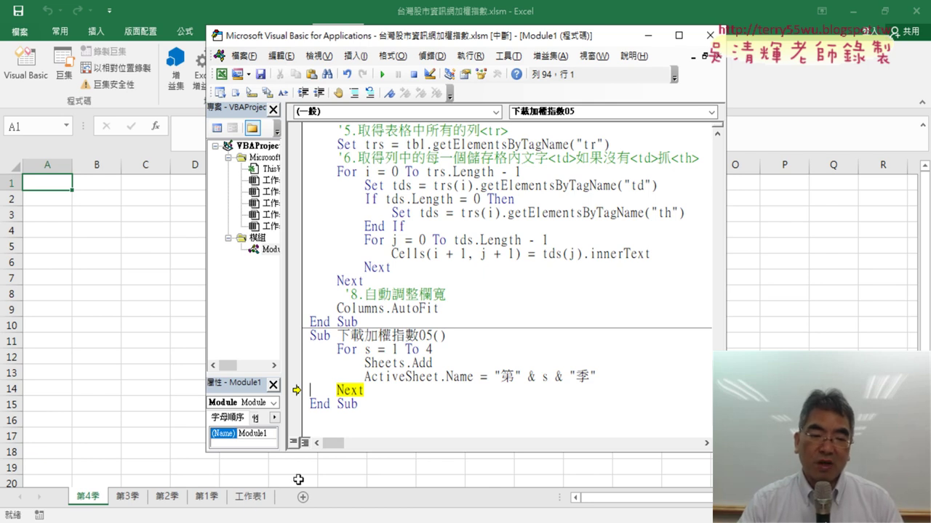
key(Return)
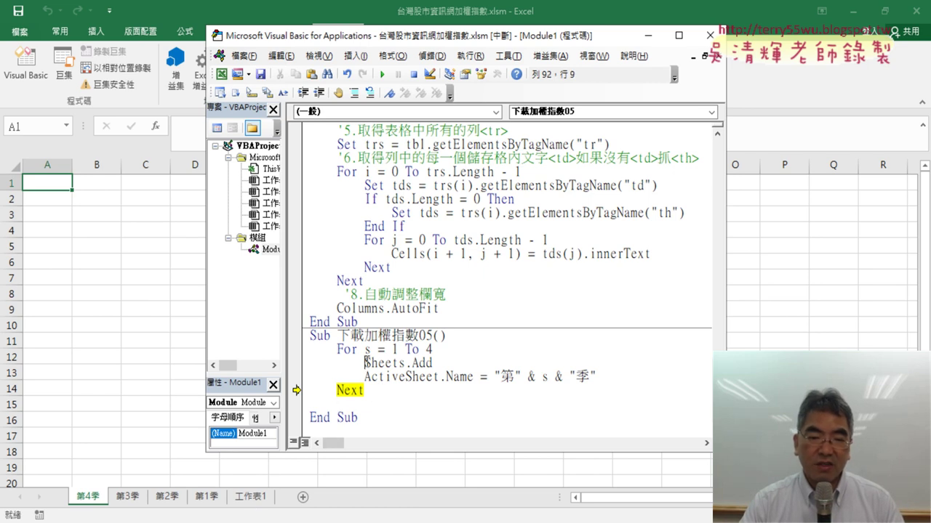
Step: Add a Sheets(Sheets.Count).Delete line after the loop, replacing the hard-coded index 5
mouse_move(366, 362)
mouse_down()
mouse_move(402, 364)
mouse_move(366, 413)
mouse_up()
text(Sheets)
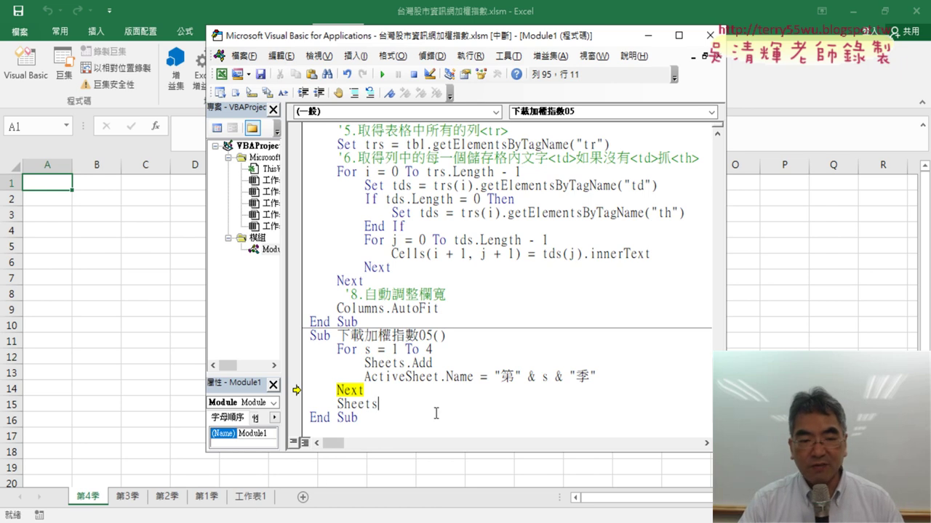
text(()
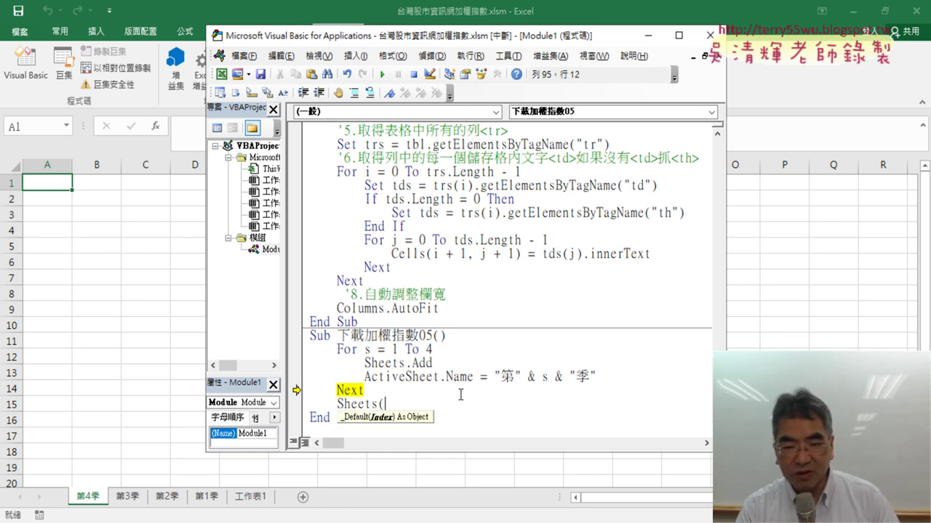
text(5))
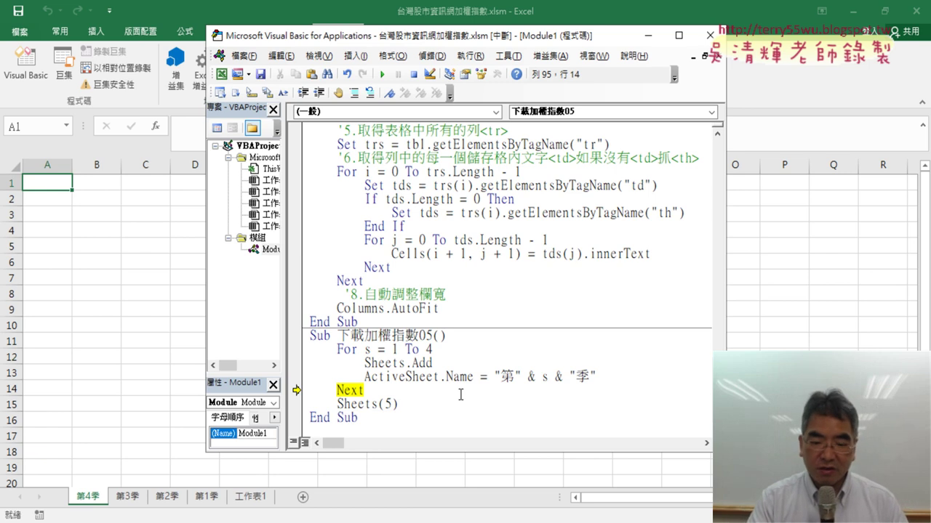
text(.d)
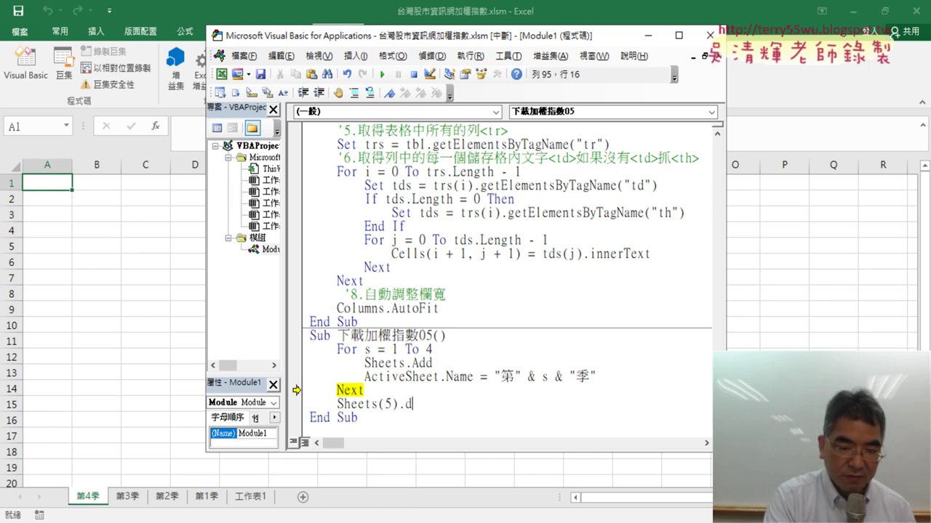
text(elet)
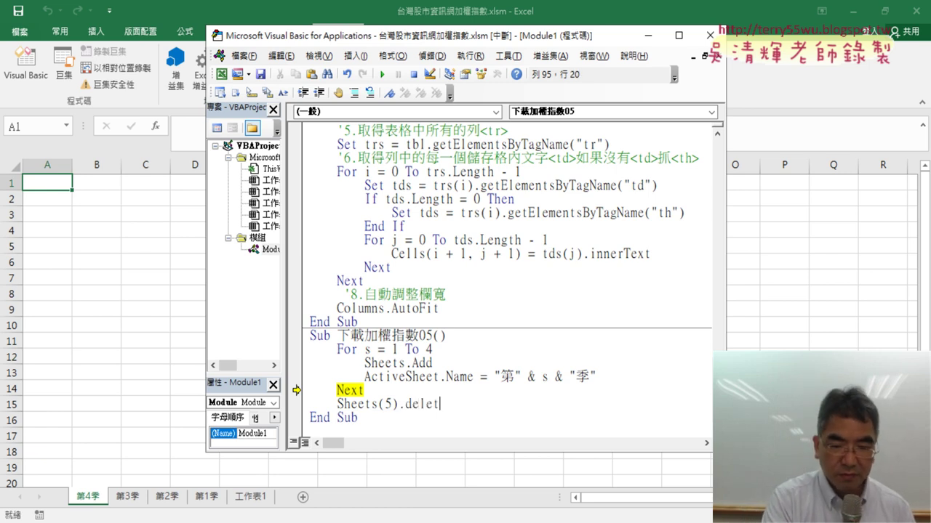
text(e)
key(Down)
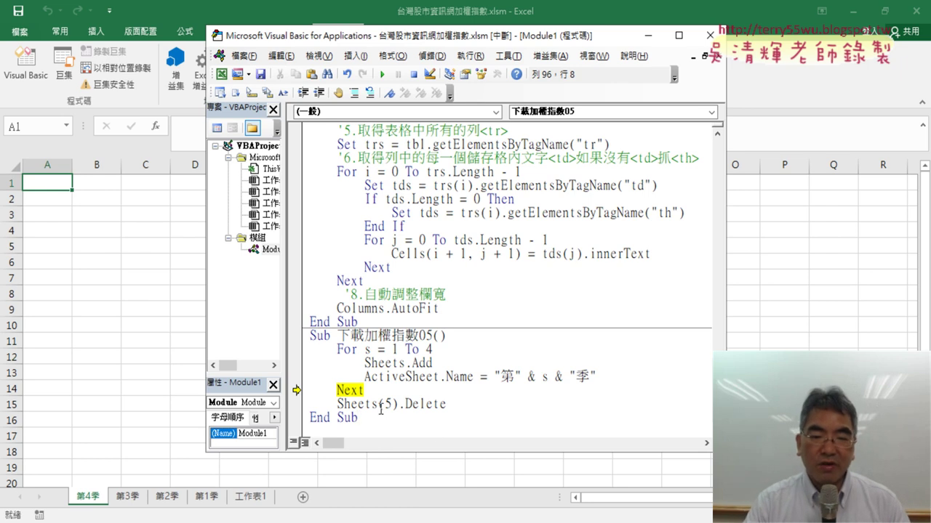
drag(378, 405, 394, 403)
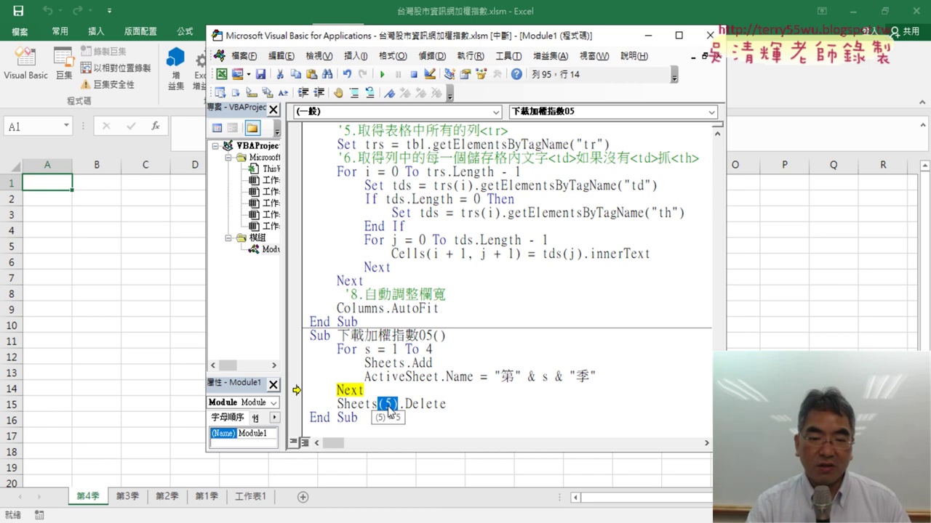
click(409, 404)
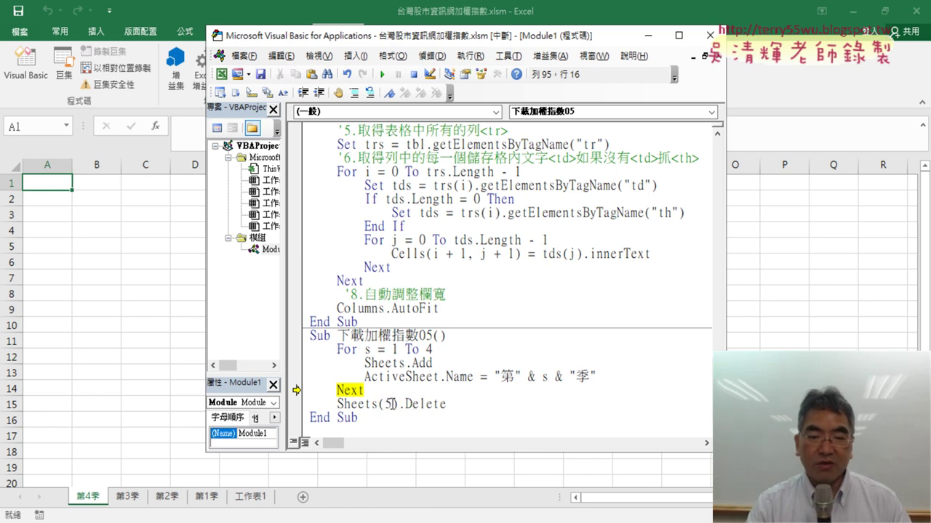
double_click(389, 403)
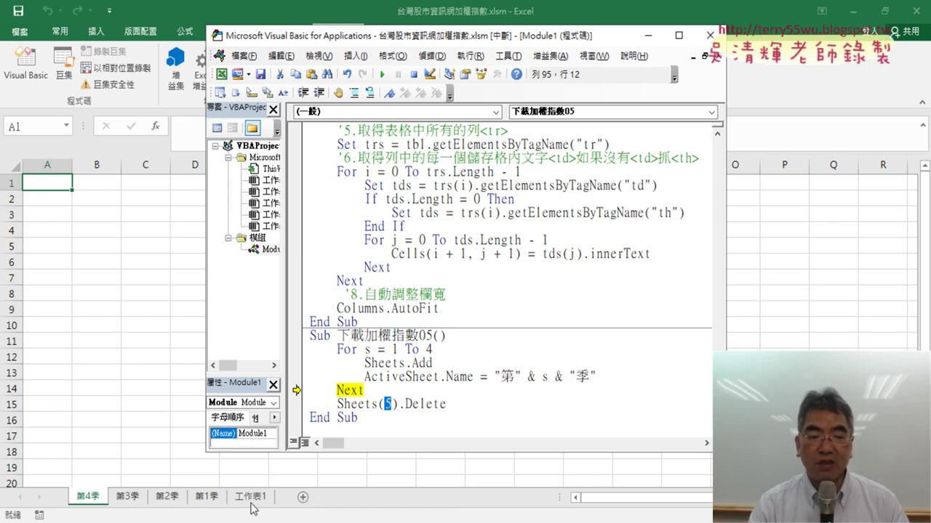
double_click(388, 405)
key(Delete)
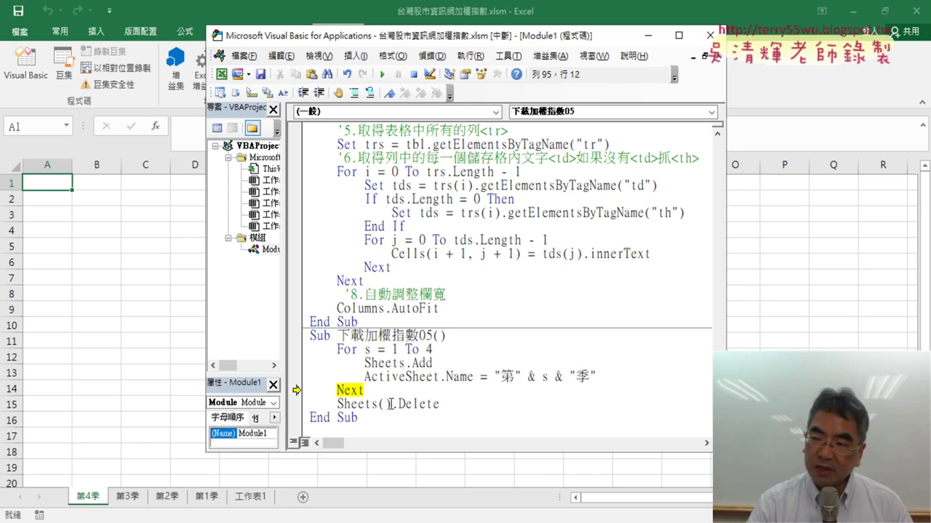
drag(337, 402, 385, 404)
text(Sheets)
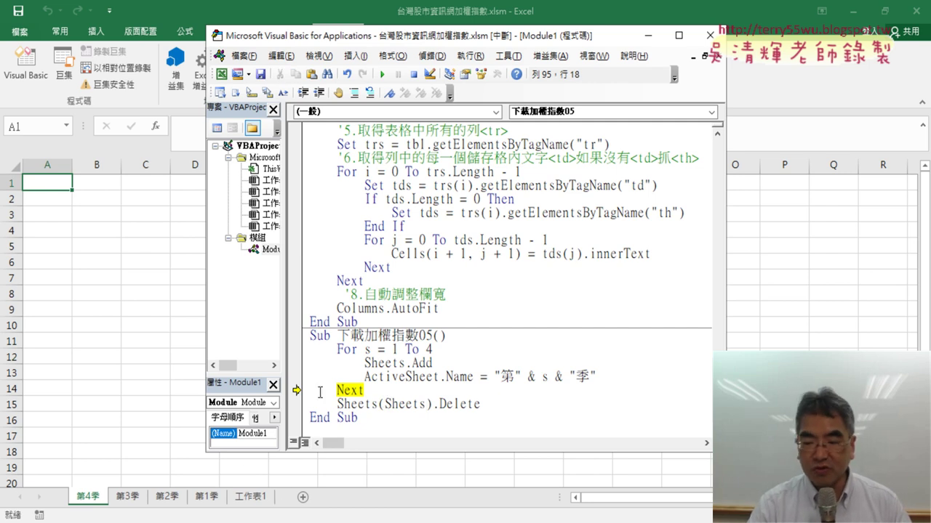
text(.)
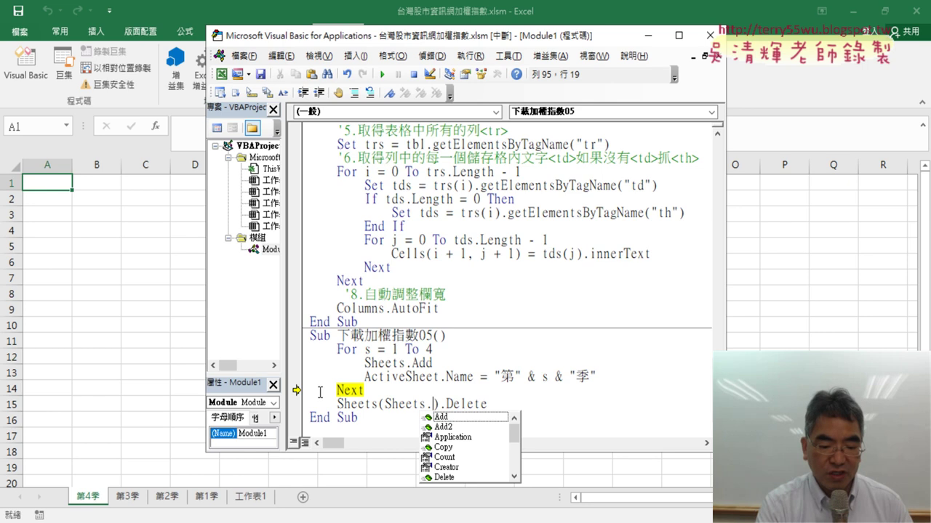
text(co)
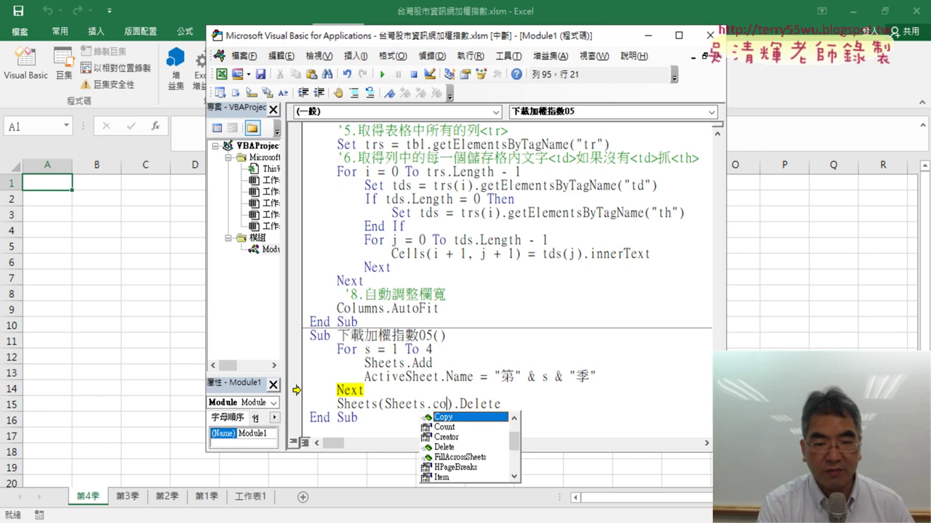
text(unt)
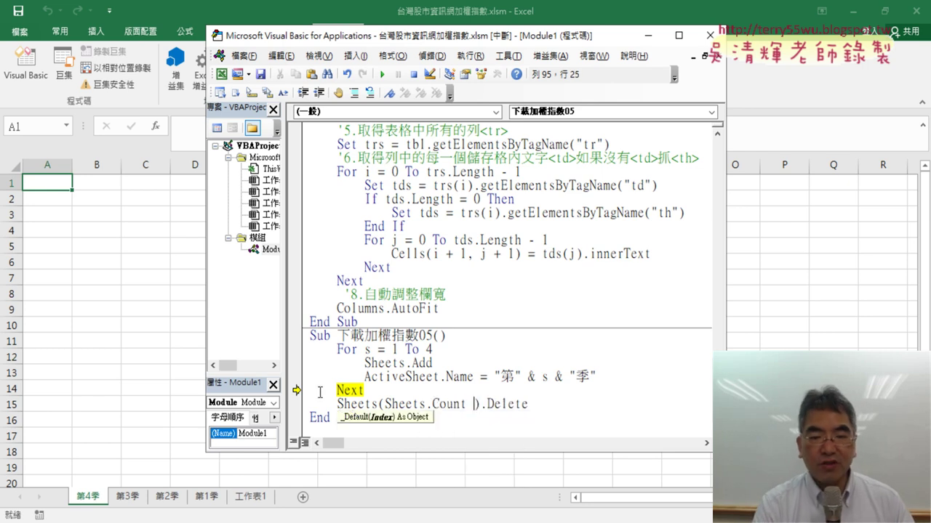
key(Up)
key(Up)
key(Up)
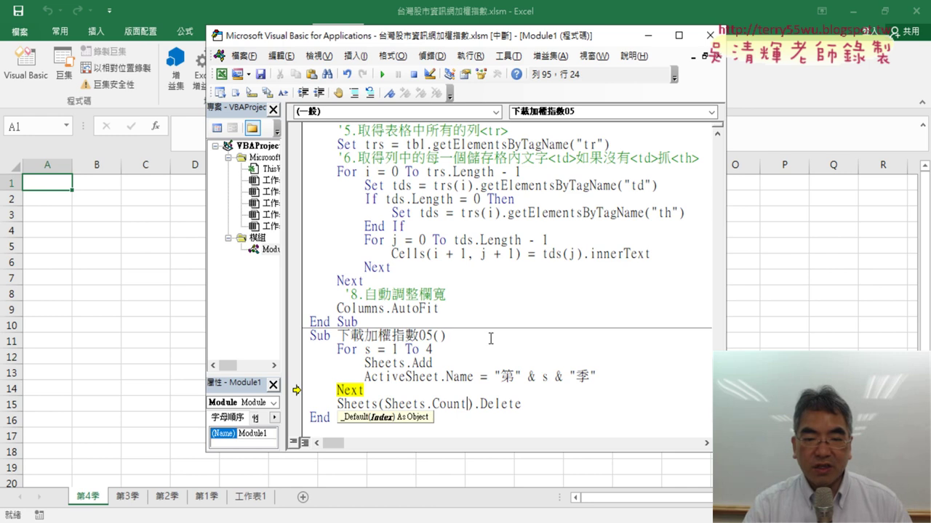
mouse_move(452, 406)
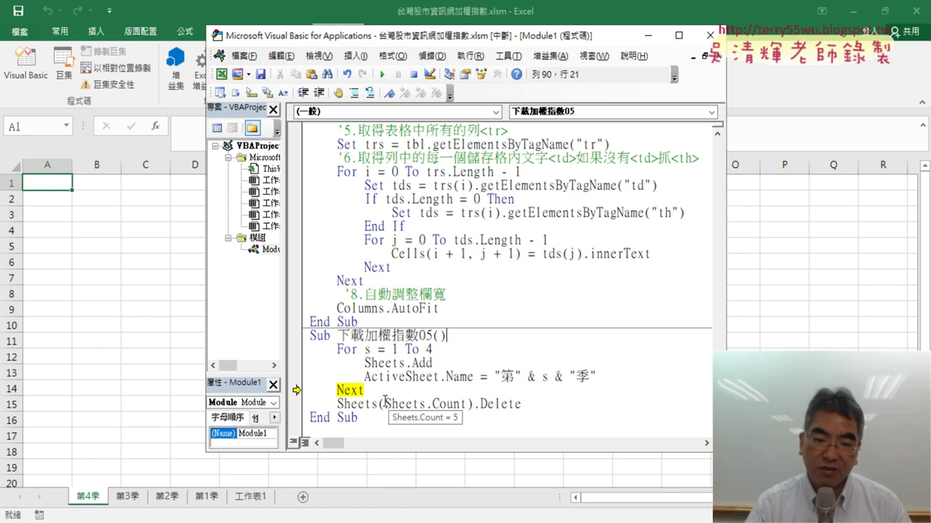
drag(385, 404, 466, 404)
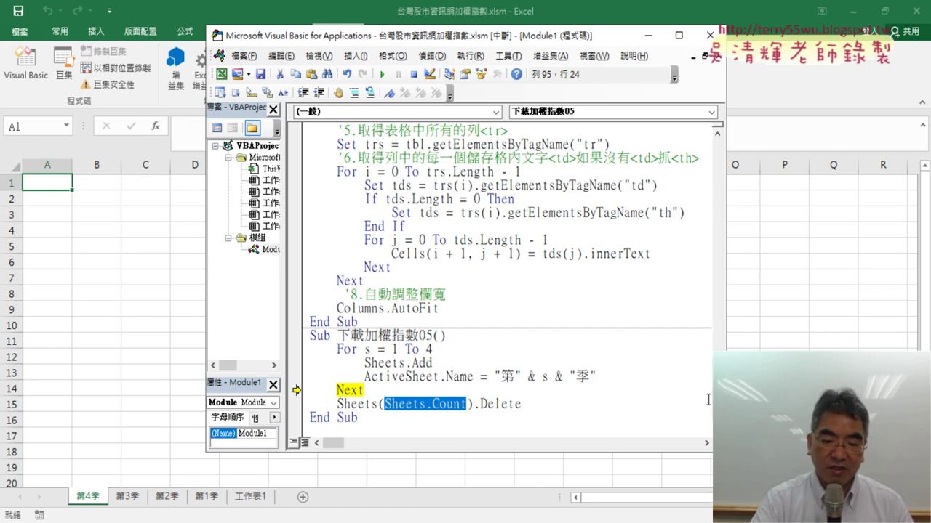
Step: Step through the delete line so 工作表1 is removed and the macro finishes
key(F8)
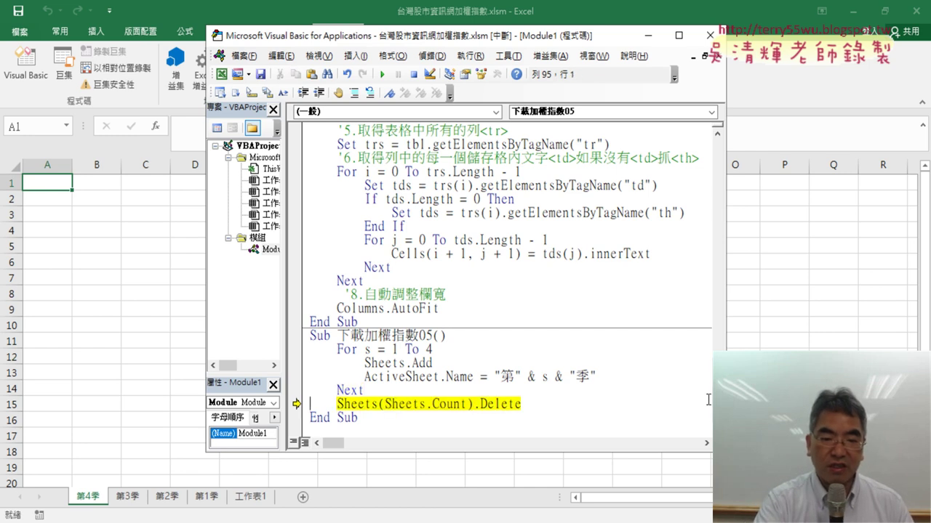
key(F8)
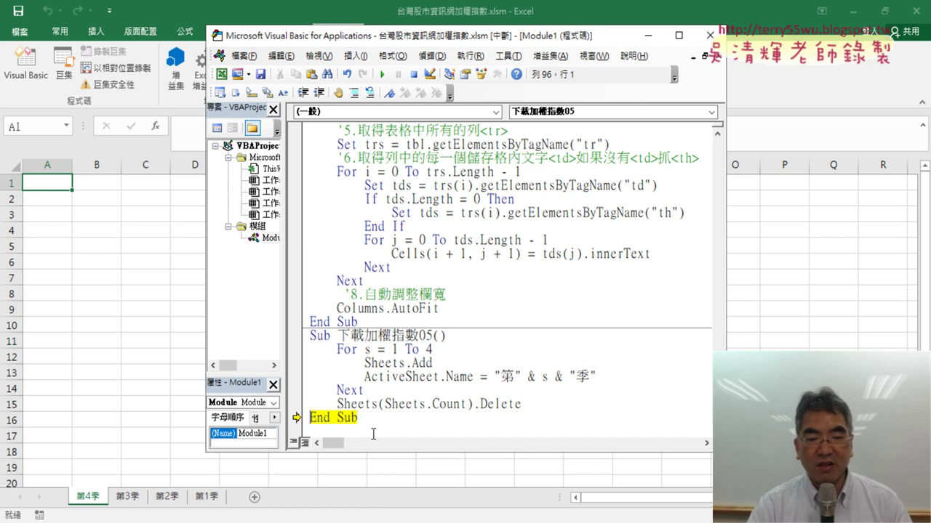
key(F8)
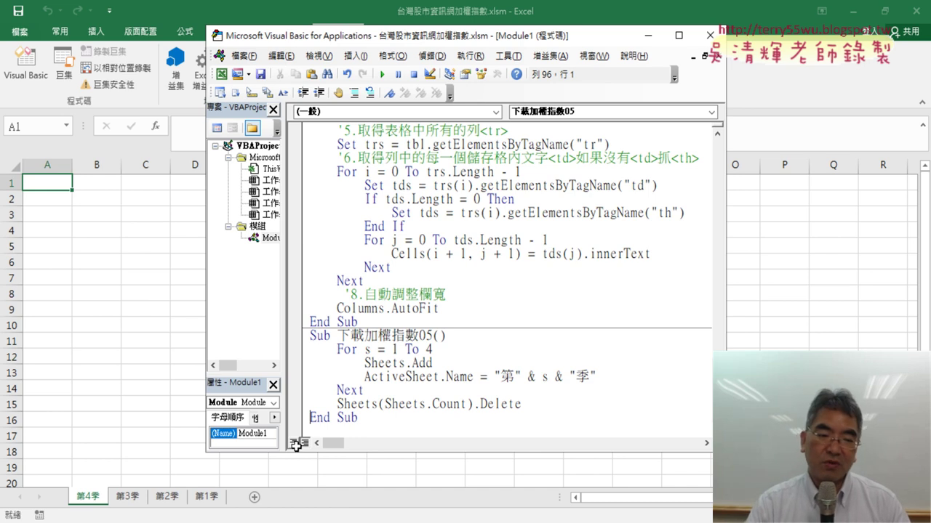
Step: Check the new quarter sheets 第4季 to 第1季 in the workbook
click(217, 502)
click(177, 500)
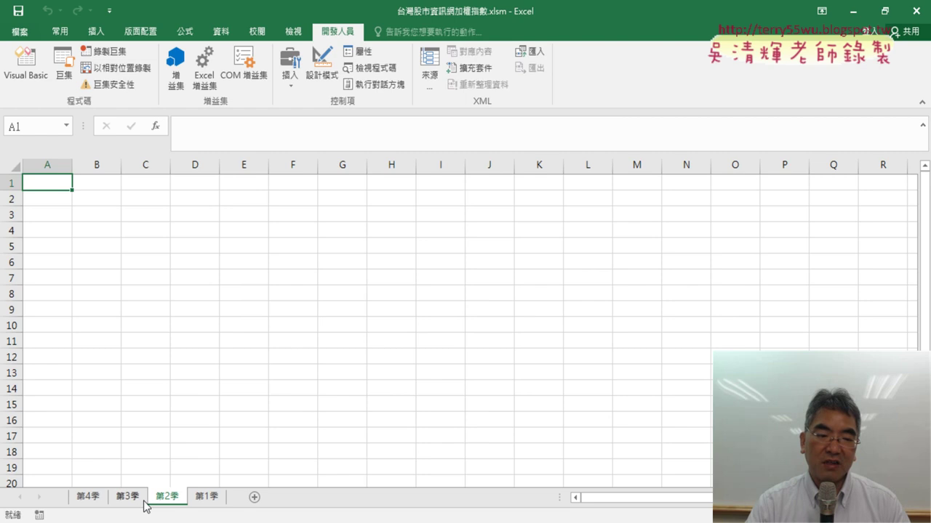
click(129, 500)
click(88, 500)
click(196, 501)
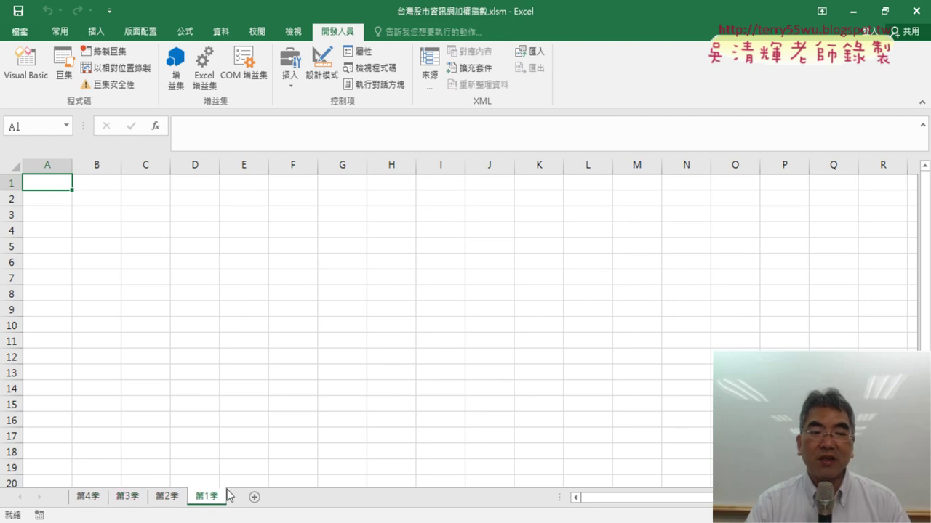
Step: Back in the VBA editor, widen the code window so long macro lines fit
click(29, 69)
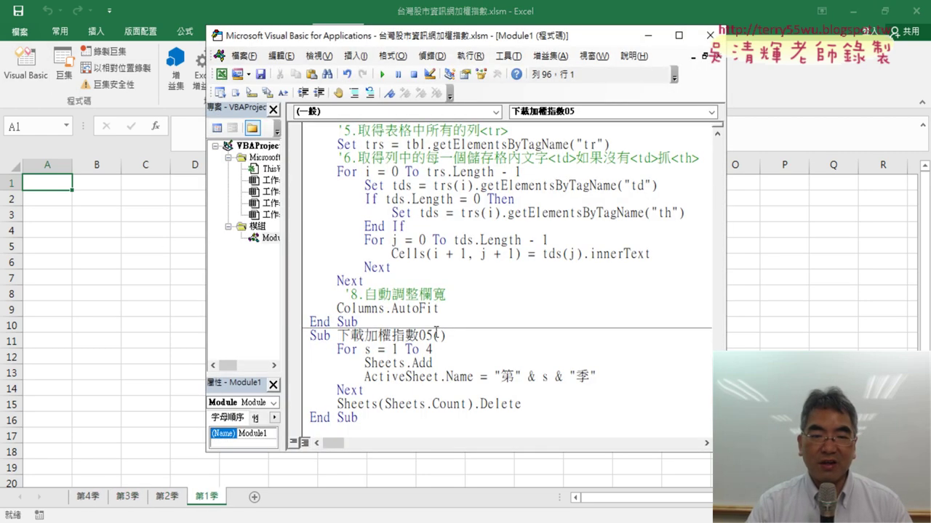
drag(434, 335, 419, 335)
scroll(418, 335, up, 6)
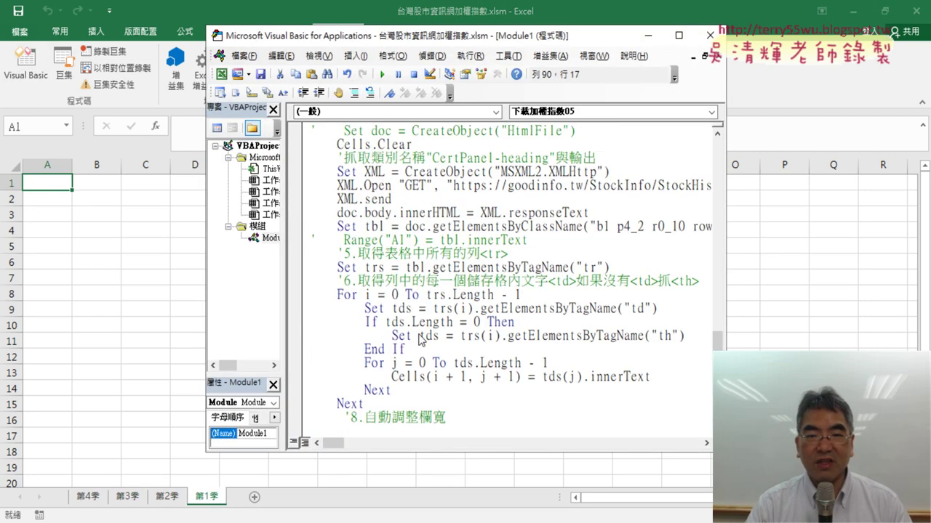
scroll(439, 296, down, 3)
scroll(439, 296, down, 2)
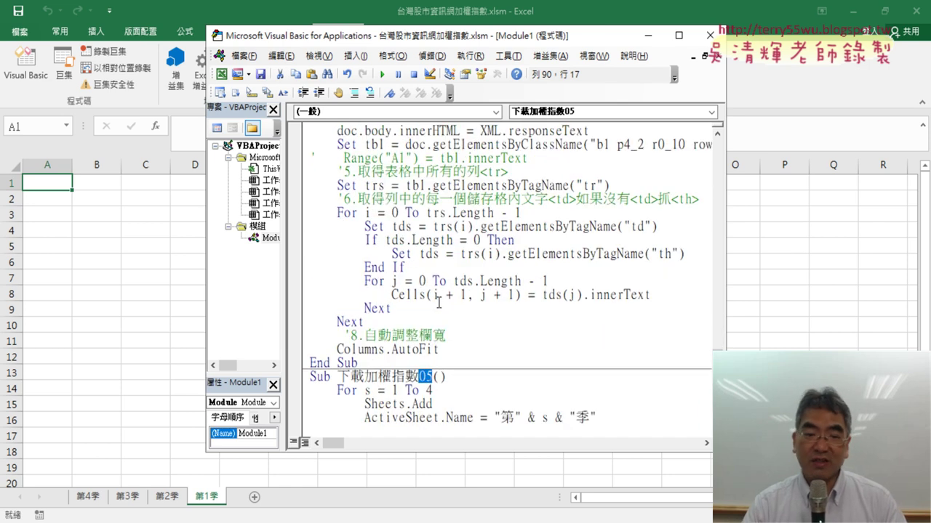
scroll(439, 298, down, 1)
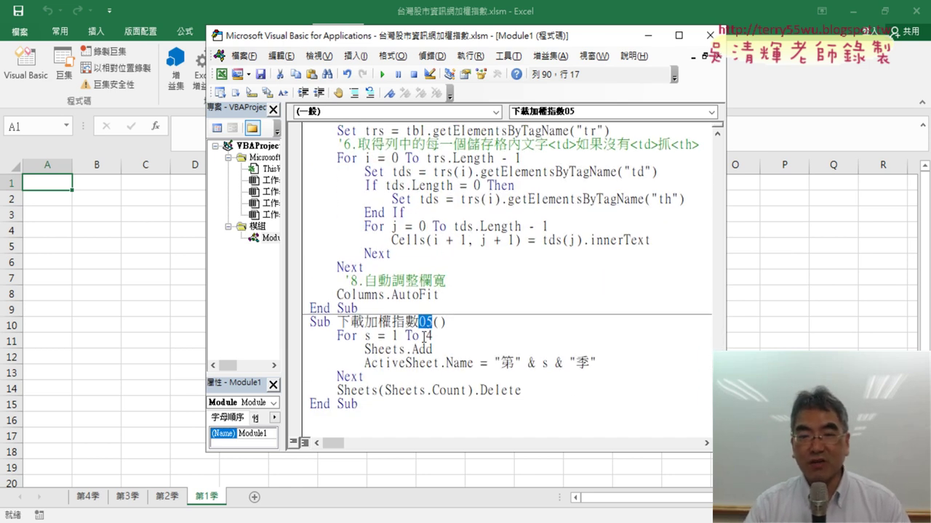
scroll(429, 331, up, 1)
scroll(641, 330, up, 1)
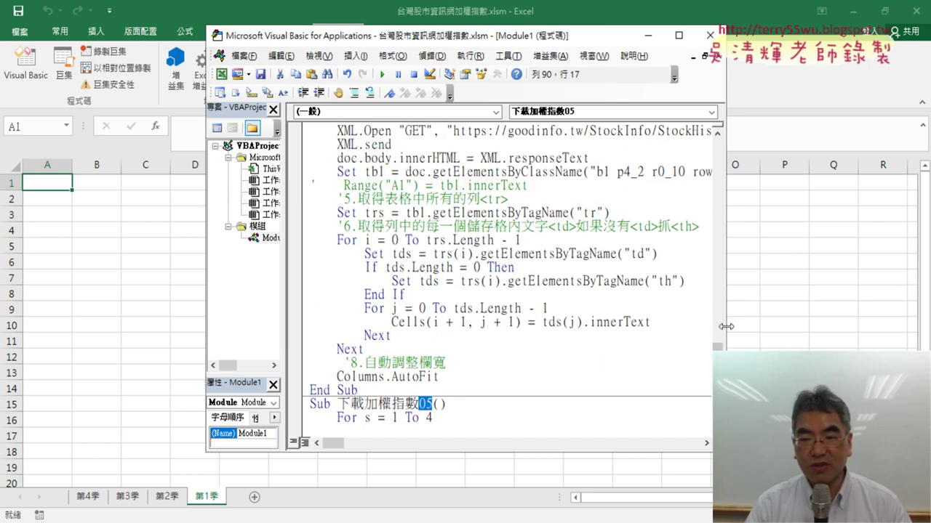
drag(725, 326, 903, 331)
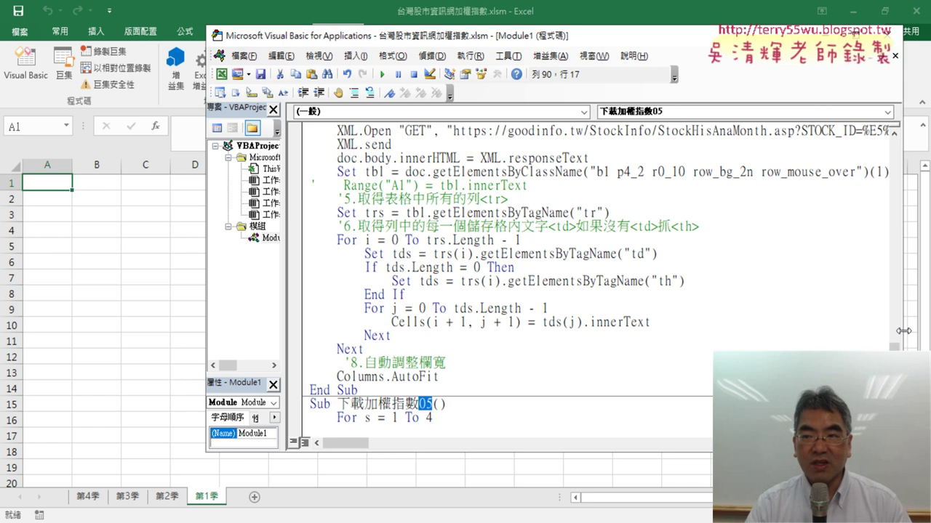
Step: Highlight the table index on the Set tbl line and reposition the VBA window
double_click(878, 173)
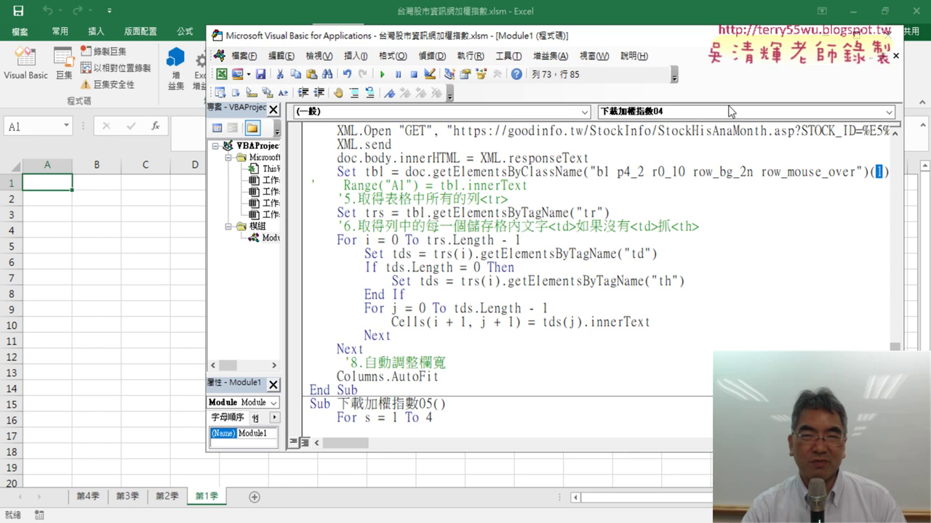
drag(589, 40, 501, 43)
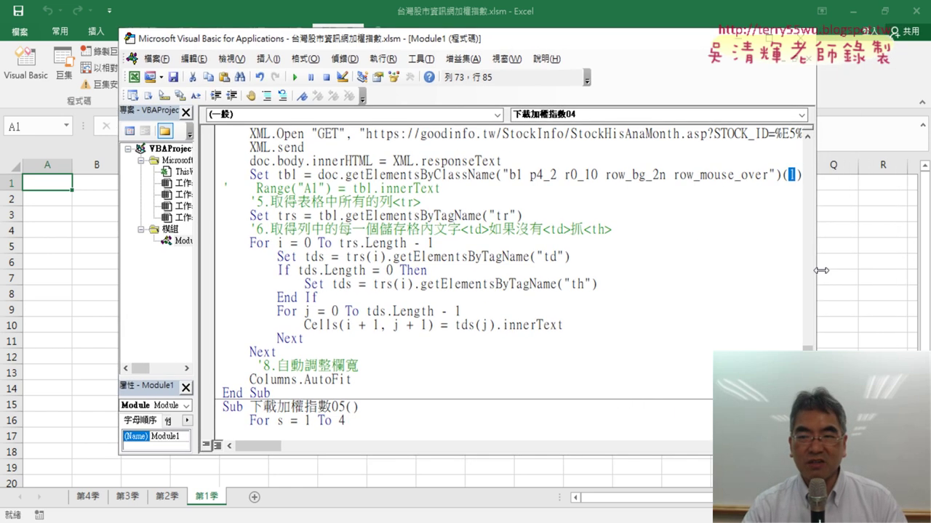
drag(817, 270, 928, 273)
scroll(458, 302, down, 2)
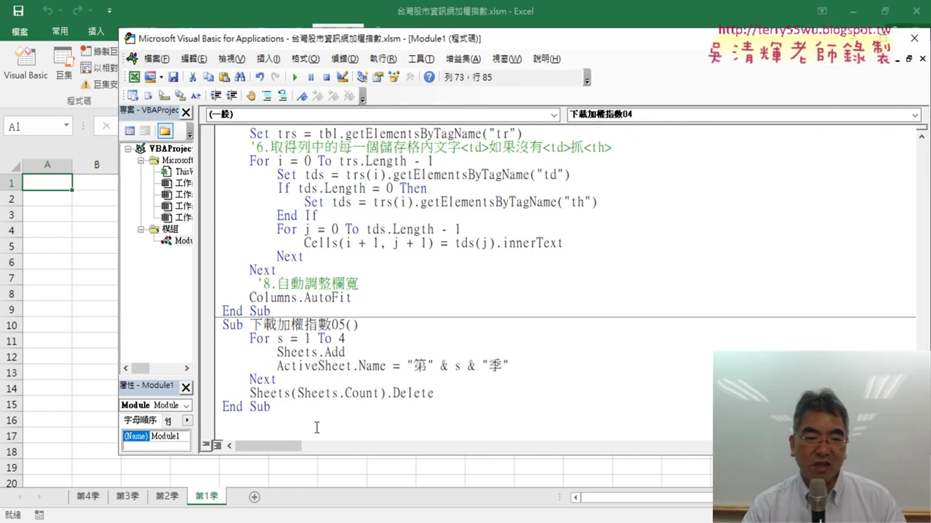
Step: Copy the whole 下載加權指數05 macro and switch to the browser
drag(316, 427, 221, 325)
key(ctrl+c)
right_click(290, 337)
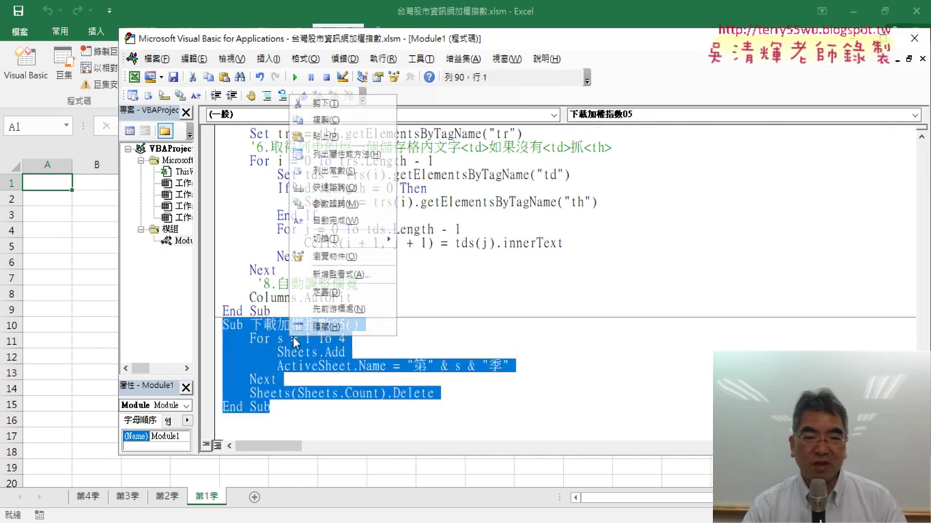
click(353, 129)
key(alt+Tab)
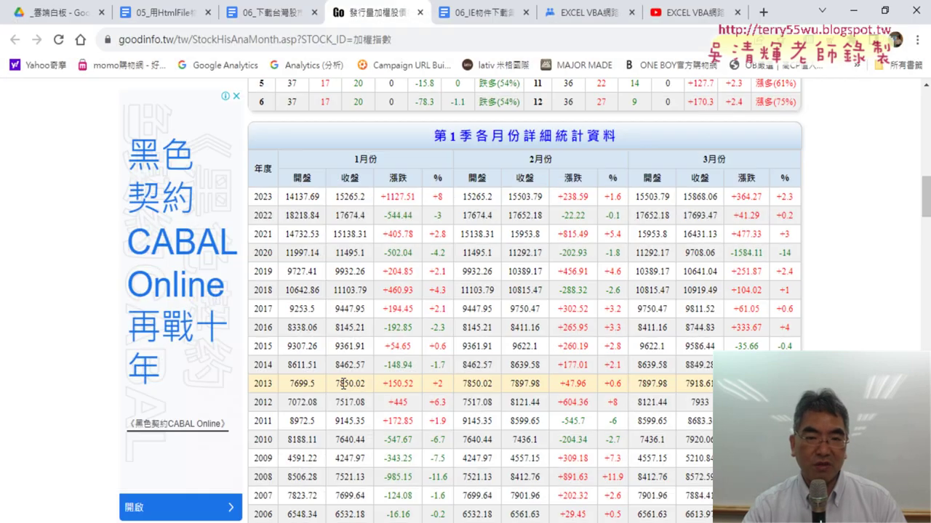
Step: In the Google Docs notes, rename the section-4 macro to 下載加權指數04 by removing 第一季
click(269, 20)
scroll(448, 327, down, 1)
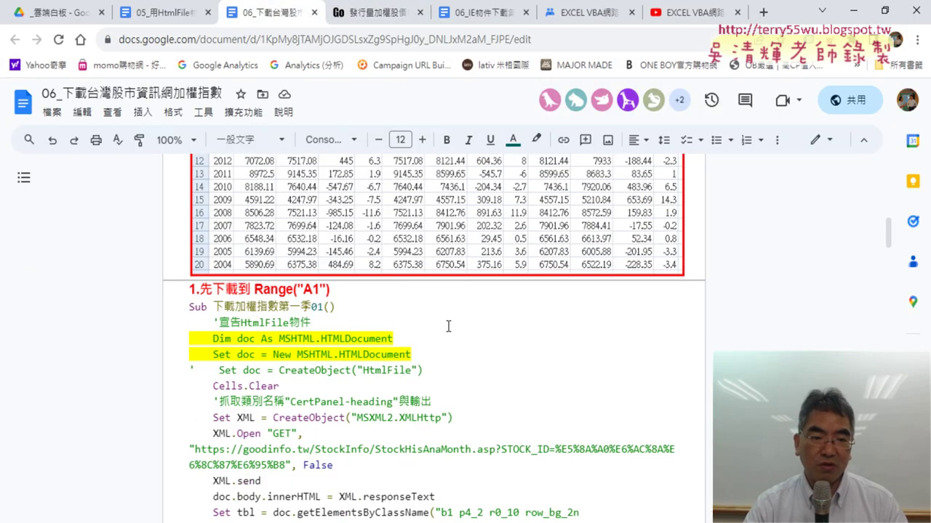
scroll(448, 326, down, 5)
scroll(448, 327, down, 1)
scroll(448, 326, down, 5)
scroll(447, 327, down, 4)
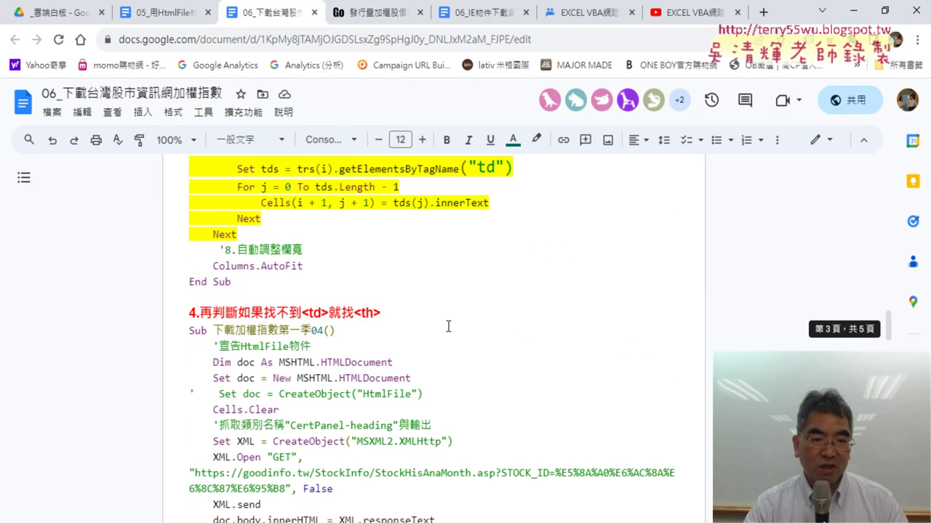
scroll(448, 327, down, 3)
scroll(449, 326, down, 2)
scroll(447, 326, down, 3)
scroll(448, 327, down, 2)
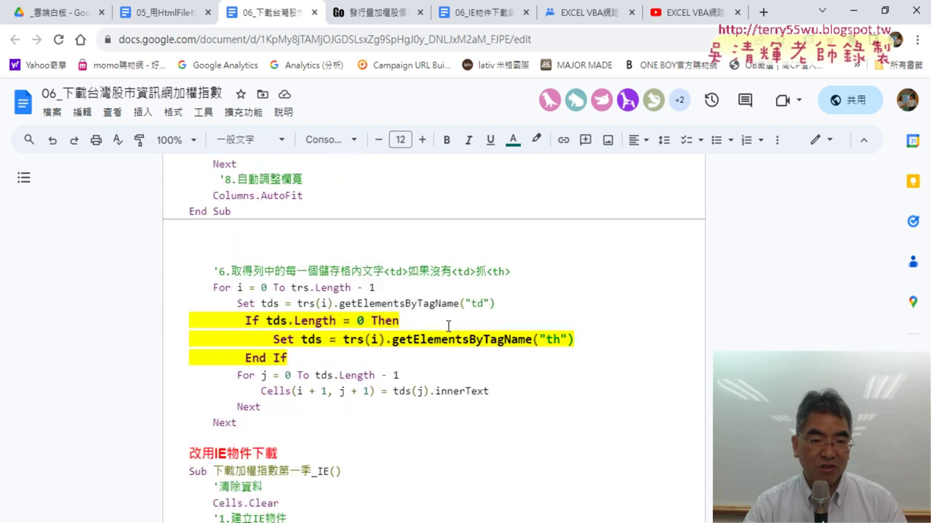
scroll(448, 326, down, 5)
scroll(448, 327, down, 1)
scroll(448, 326, up, 5)
scroll(448, 326, up, 3)
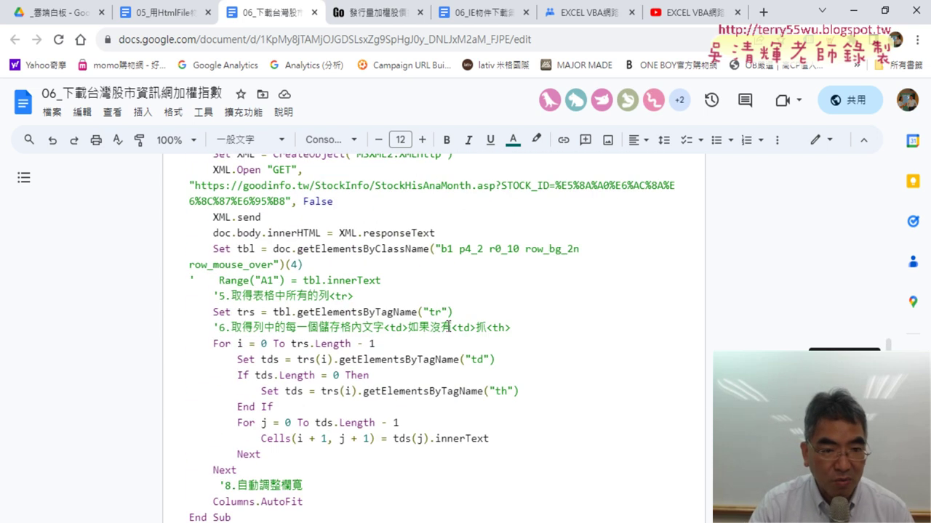
scroll(448, 326, up, 3)
scroll(361, 318, up, 2)
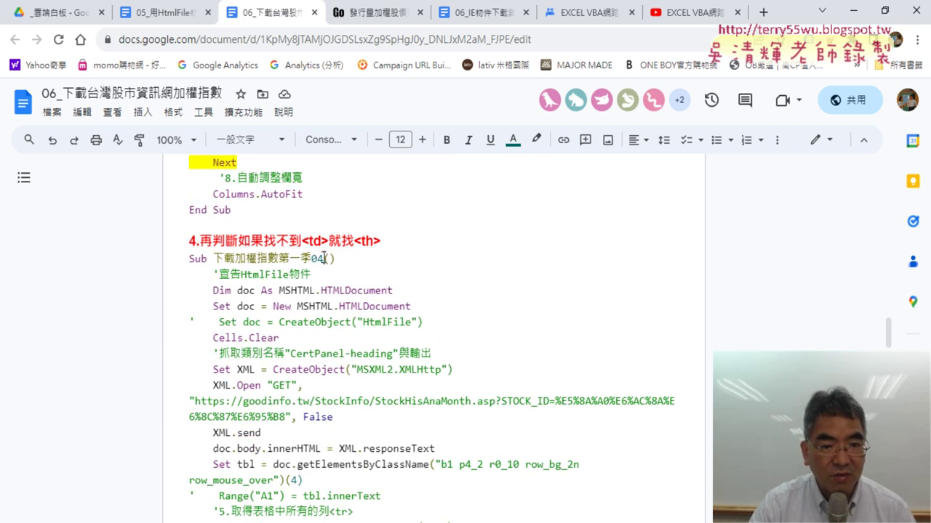
drag(325, 258, 311, 259)
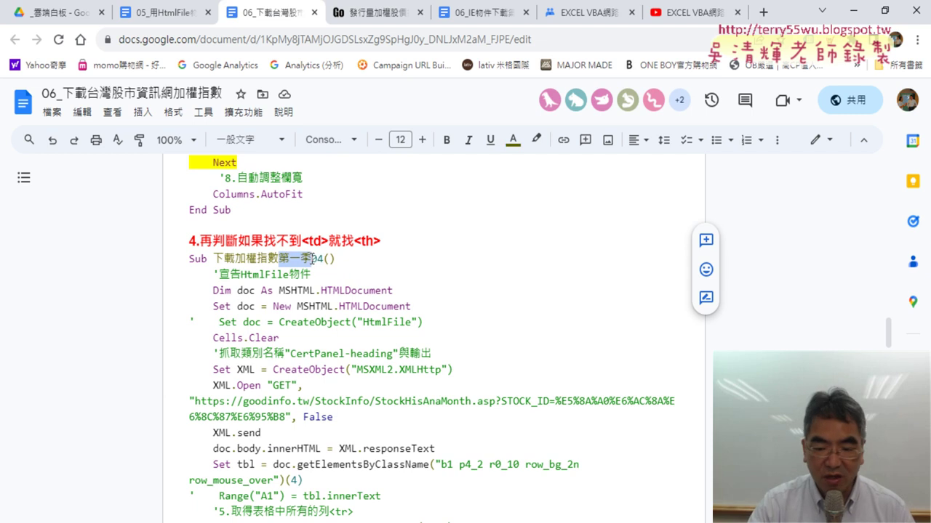
key(BackSpace)
Step: Replace the stray '6. loop snippet with the pasted 下載加權指數05 macro and select it
scroll(312, 263, down, 2)
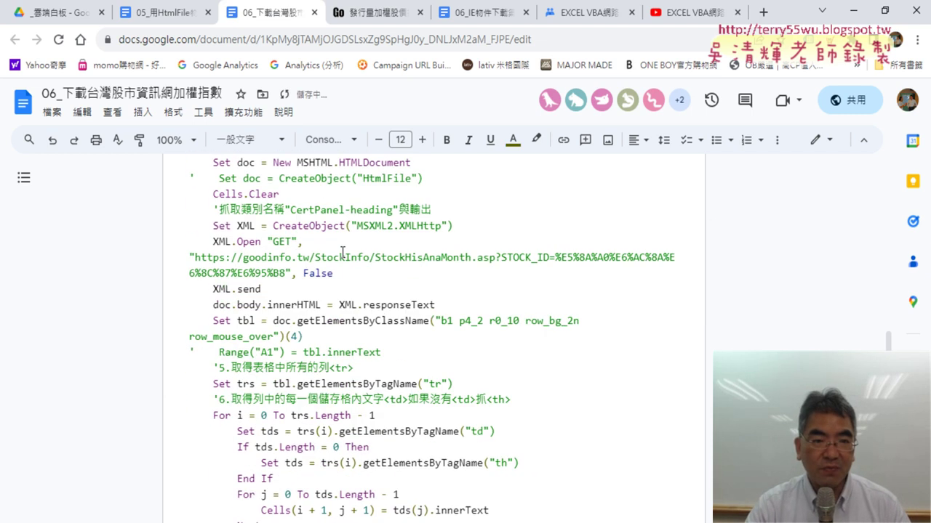
scroll(314, 269, up, 1)
scroll(314, 269, down, 3)
scroll(243, 266, down, 3)
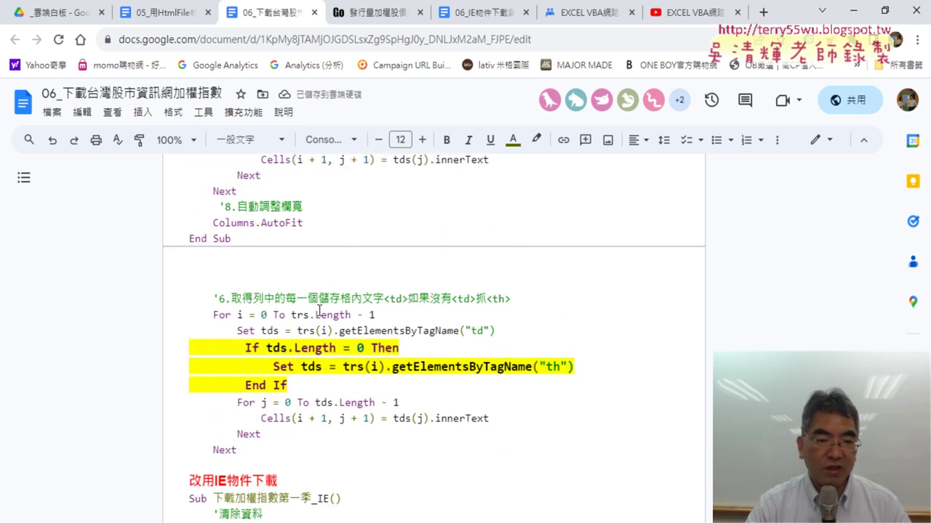
drag(264, 446, 175, 288)
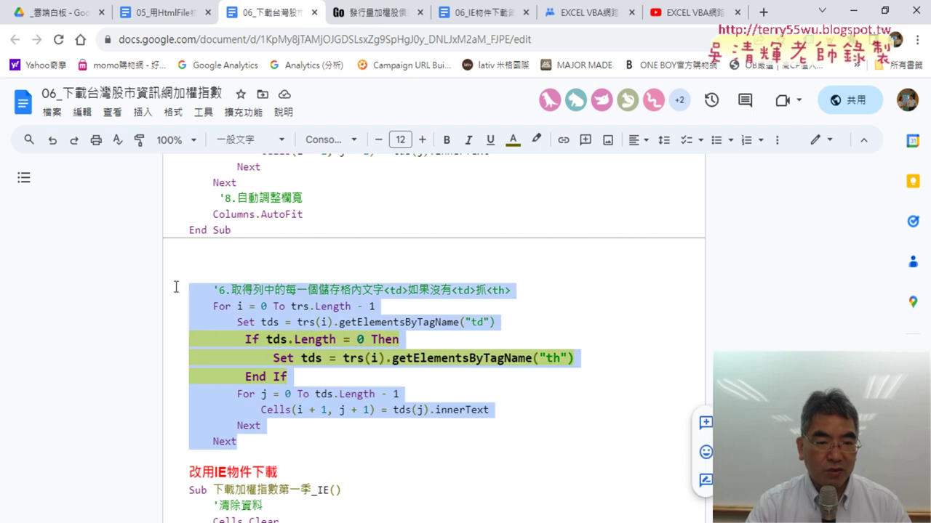
key(Delete)
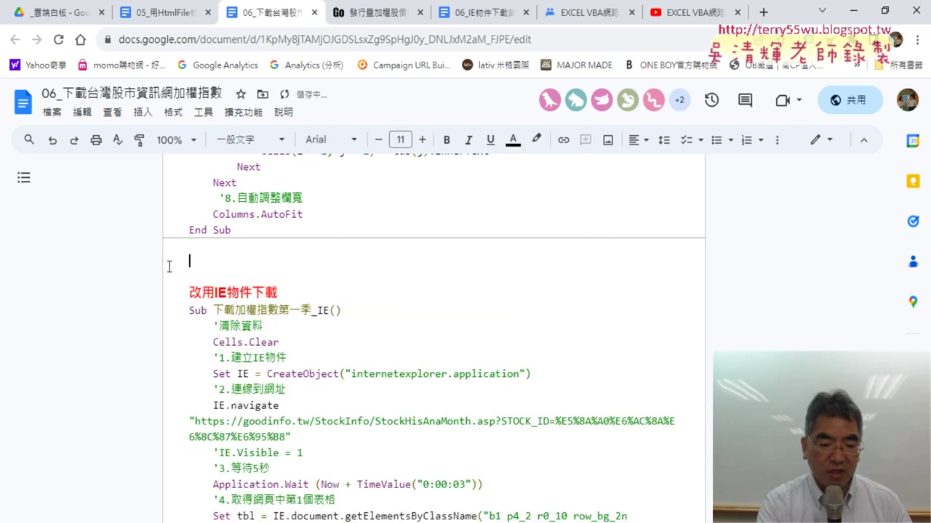
key(ctrl+v)
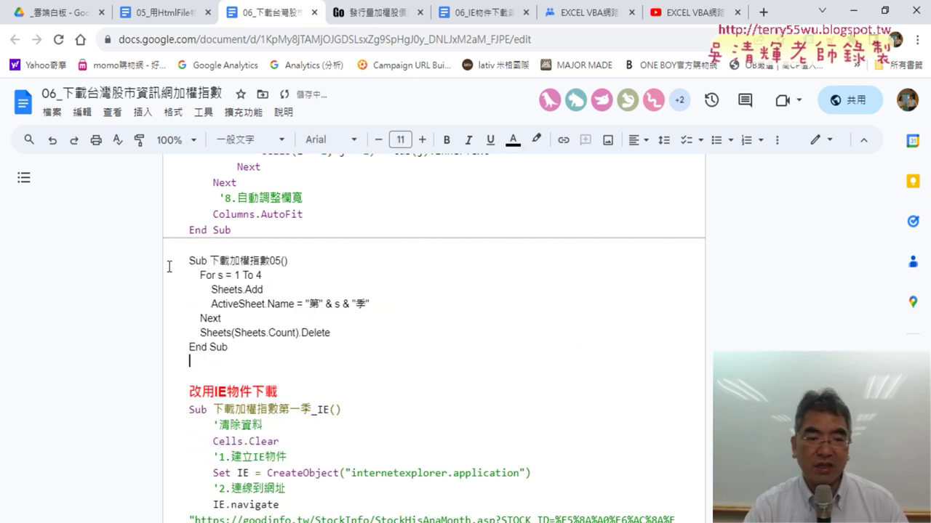
drag(229, 349, 187, 263)
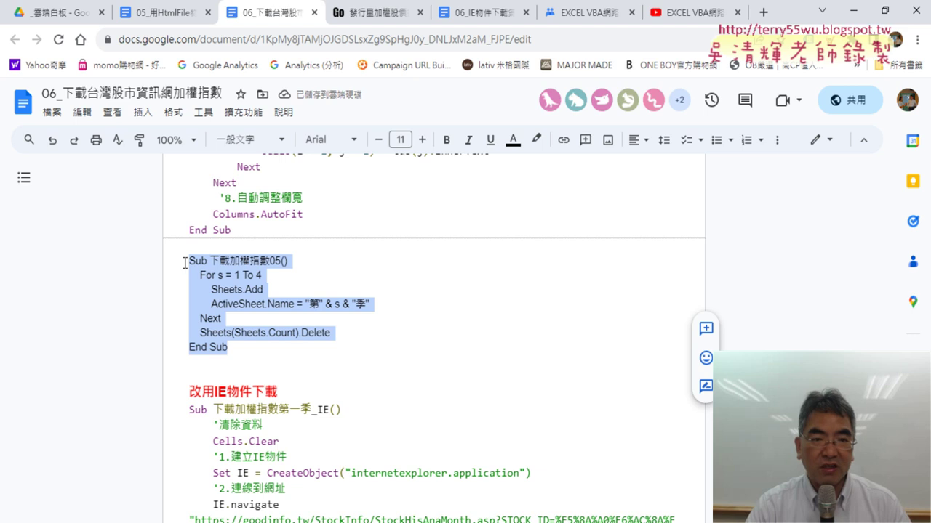
click(242, 112)
Step: Apply Code Pretty's Format Selection to the 下載加權指數05 macro, stop the EVO broadcast, then deselect
mouse_move(349, 196)
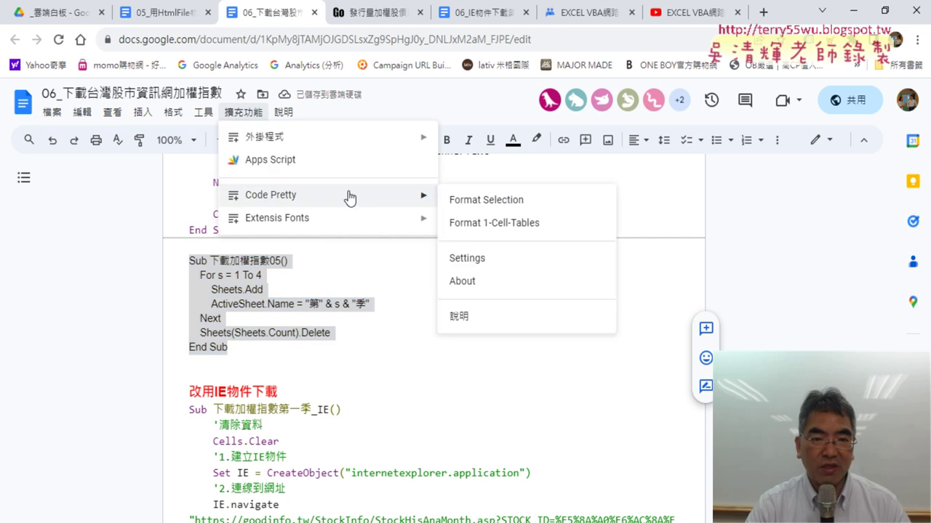
click(503, 200)
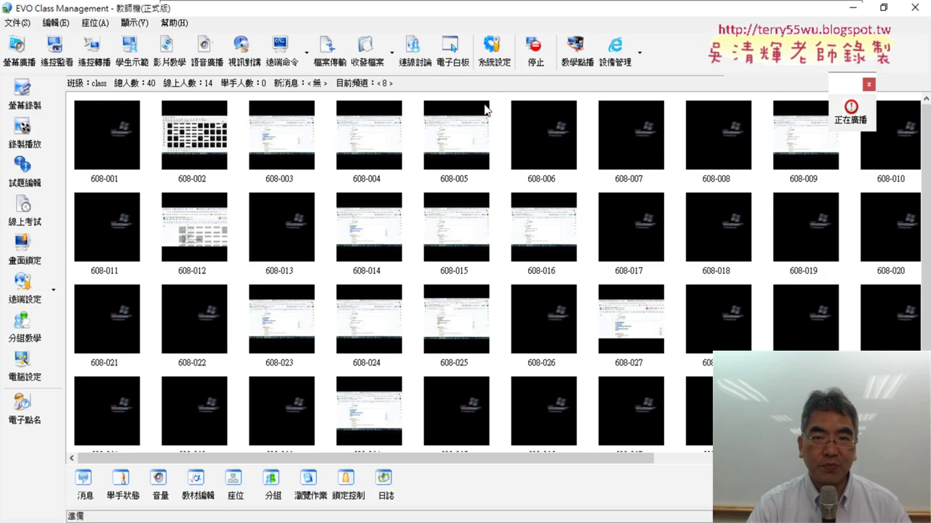
click(535, 64)
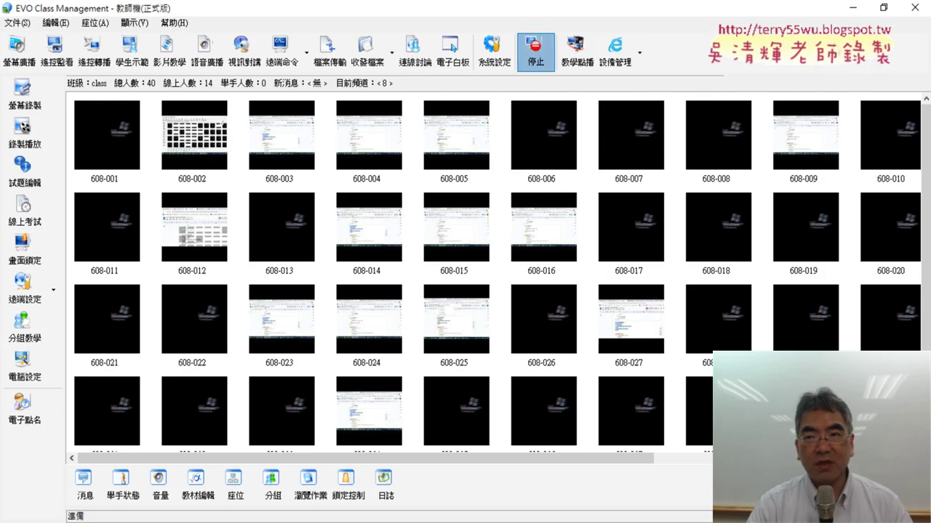
click(859, 9)
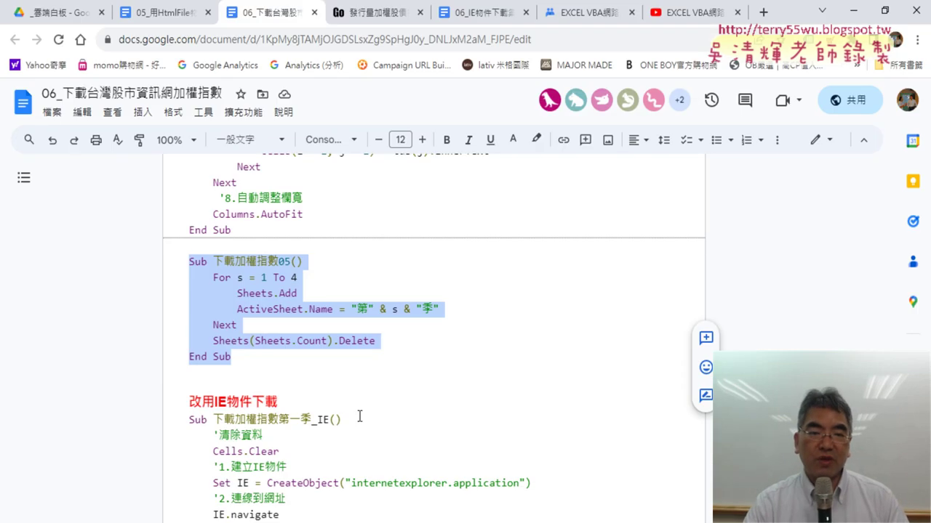
click(291, 245)
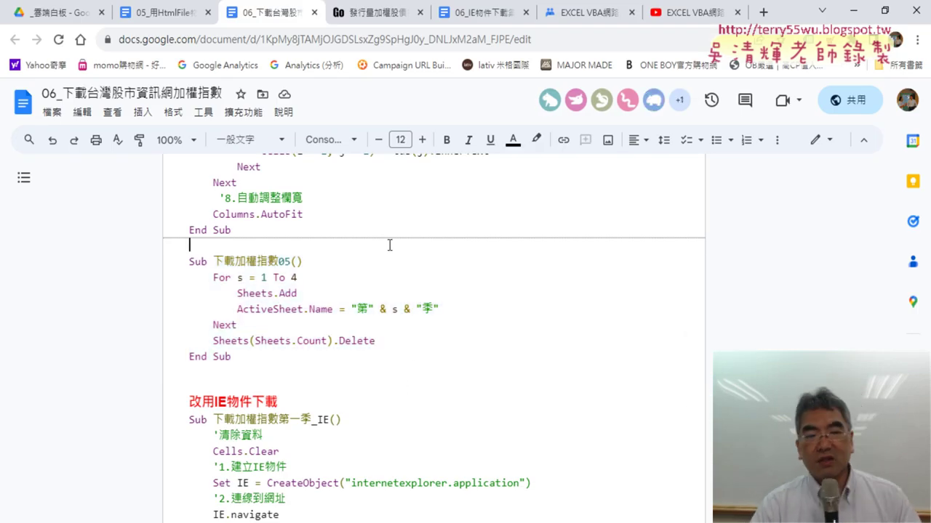